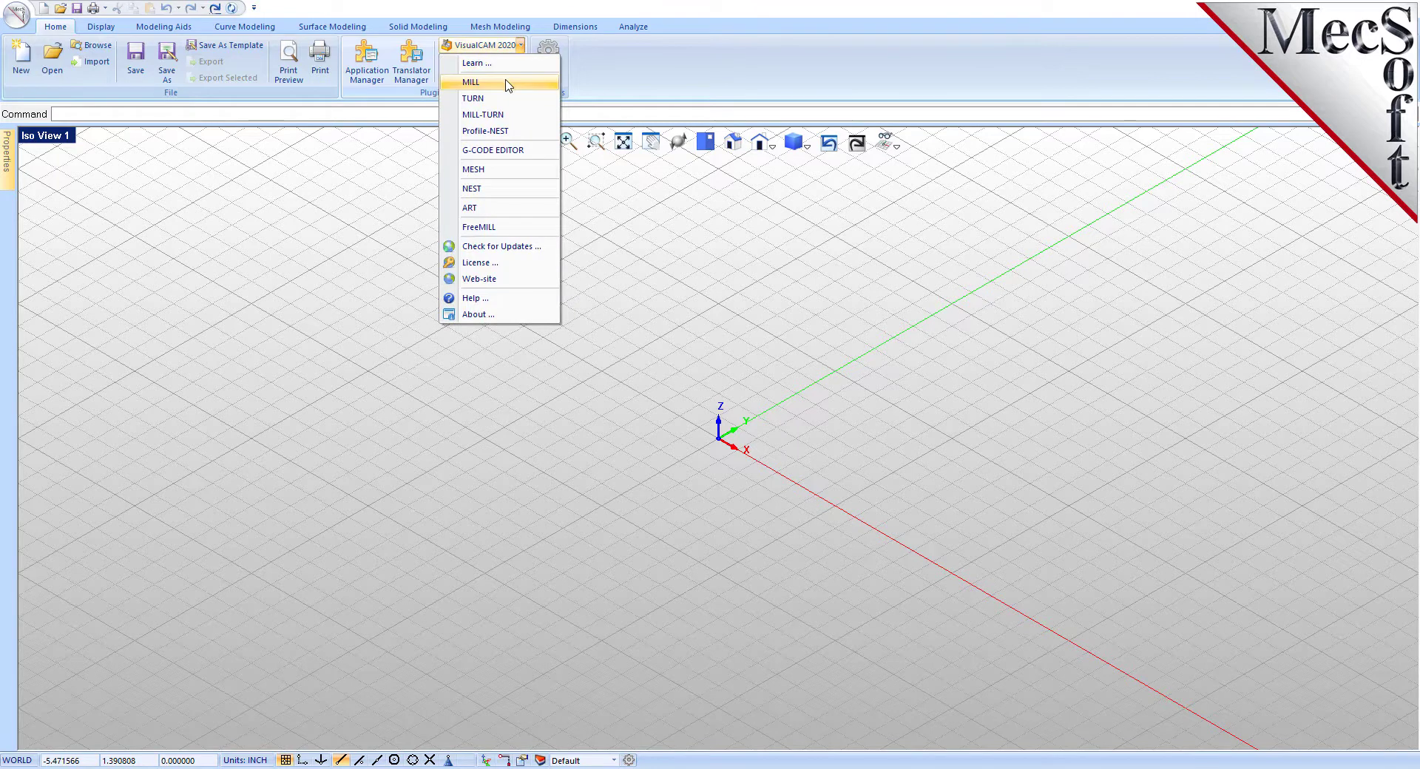
# Load the MILL module, dock the Machining Objects browser below the Machining Browser, and adjust the height and width of both.
pyautogui.click(508, 85)
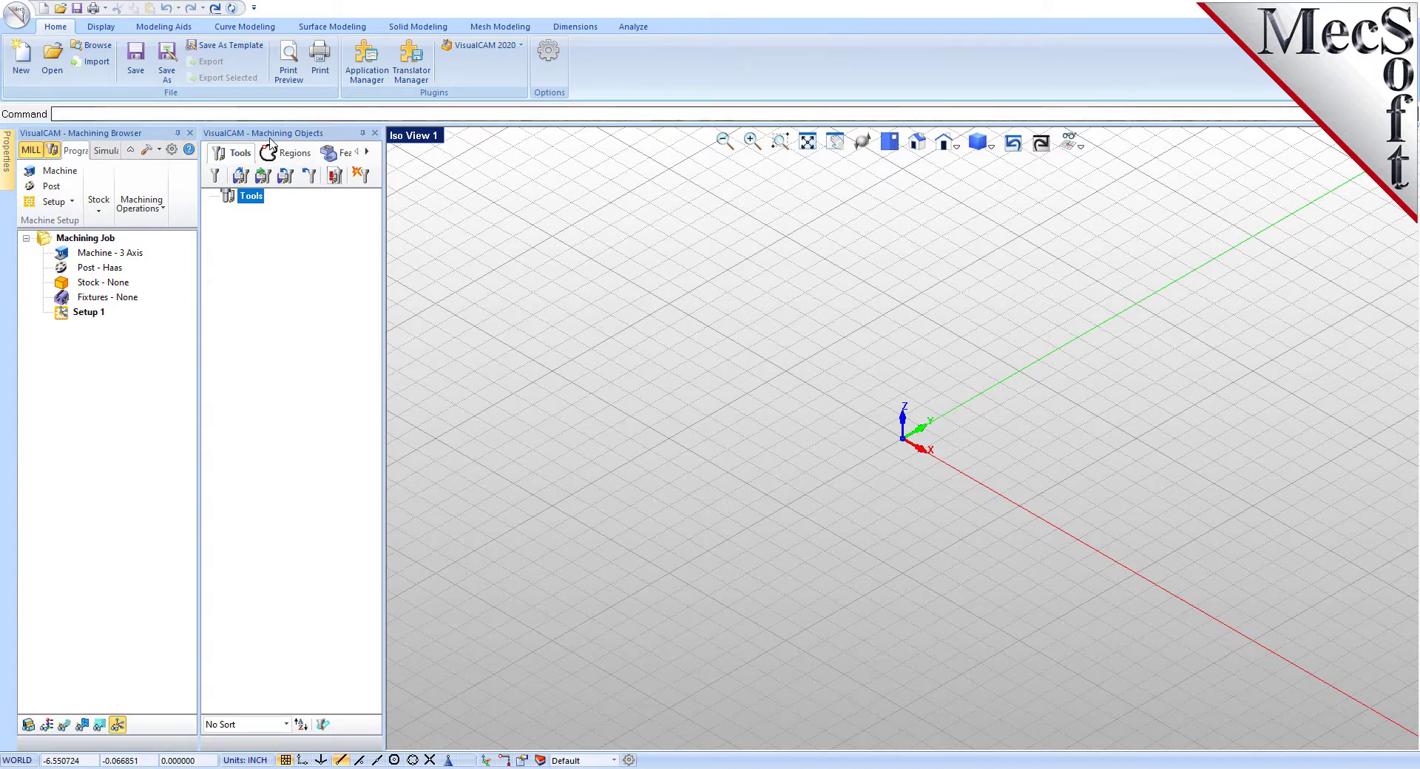
pyautogui.moveTo(273, 136); pyautogui.dragTo(201, 471)
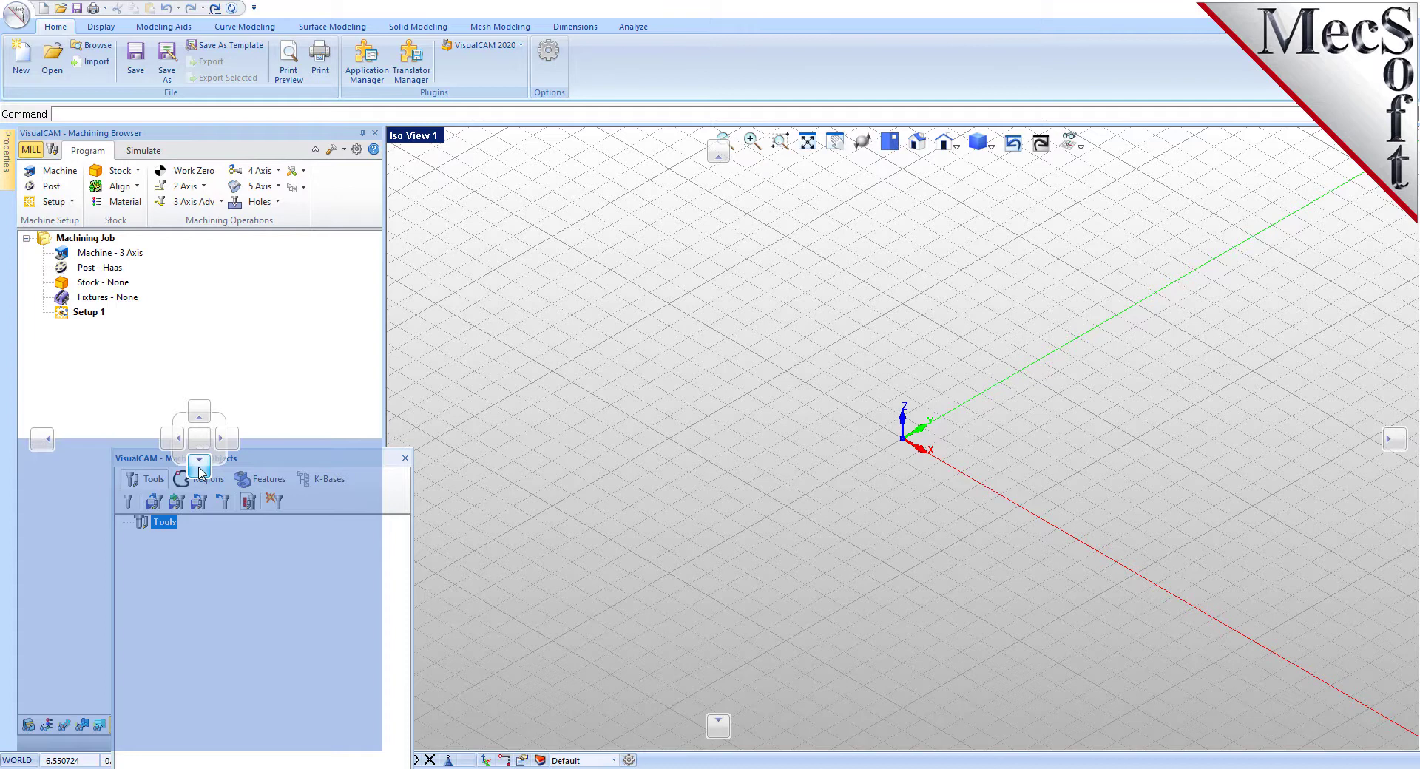
pyautogui.moveTo(199, 466); pyautogui.dragTo(200, 469)
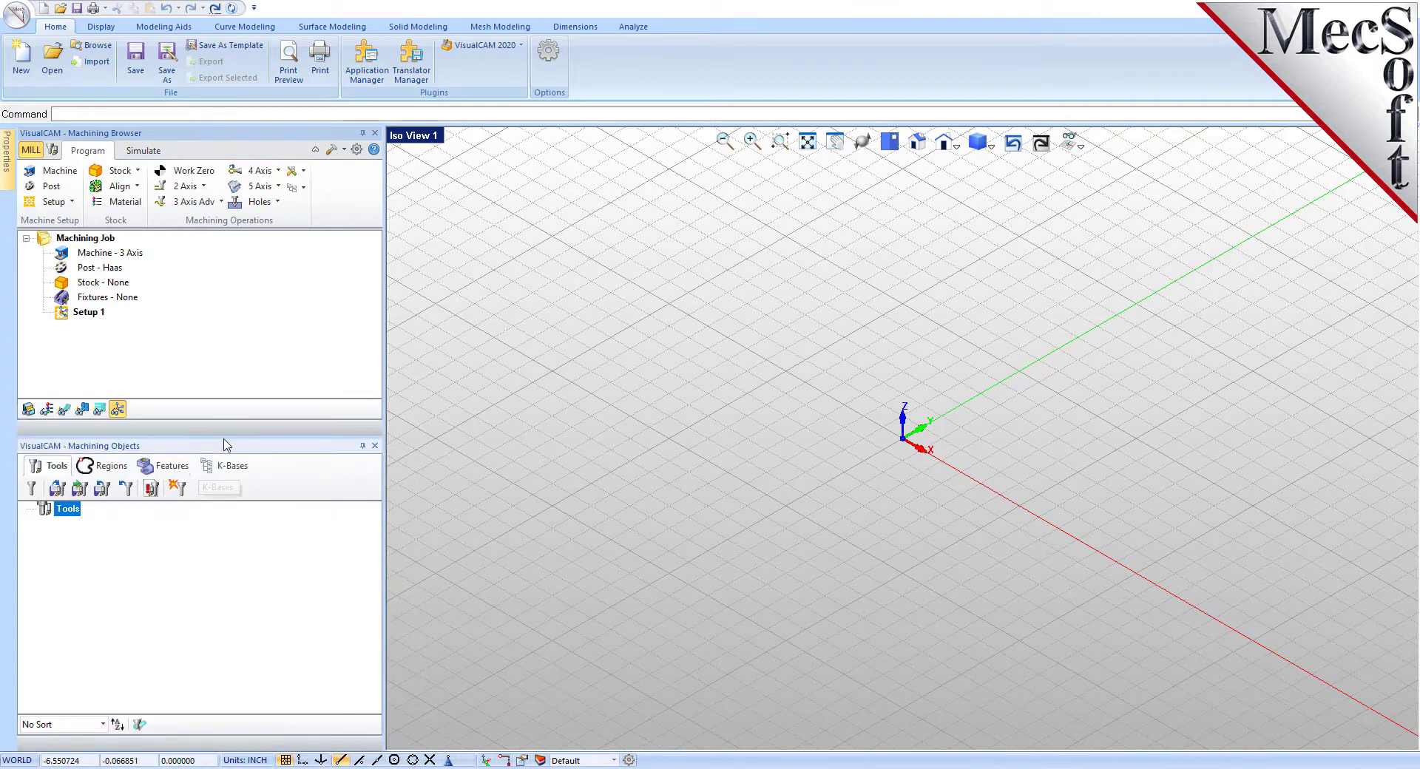
pyautogui.moveTo(224, 436); pyautogui.dragTo(209, 554)
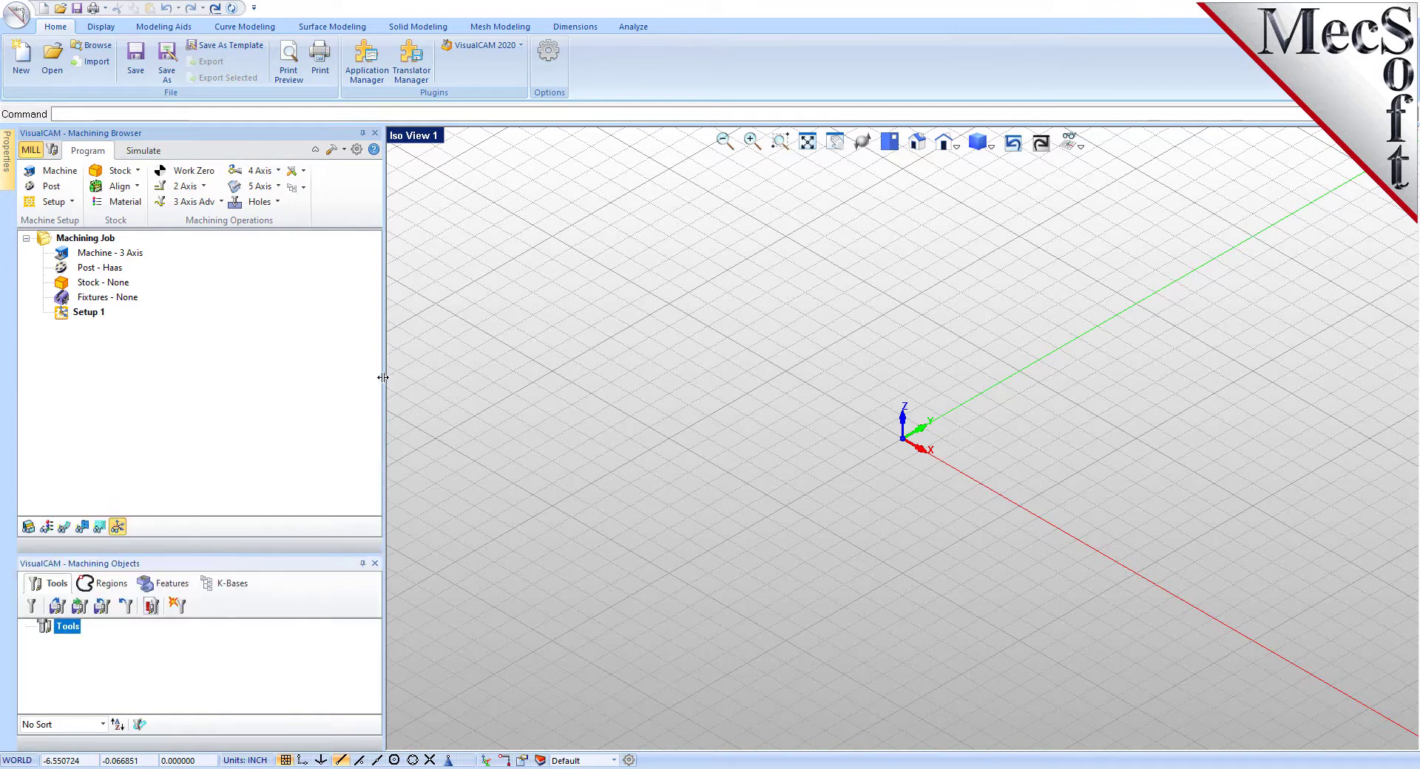
pyautogui.moveTo(383, 376); pyautogui.dragTo(318, 392)
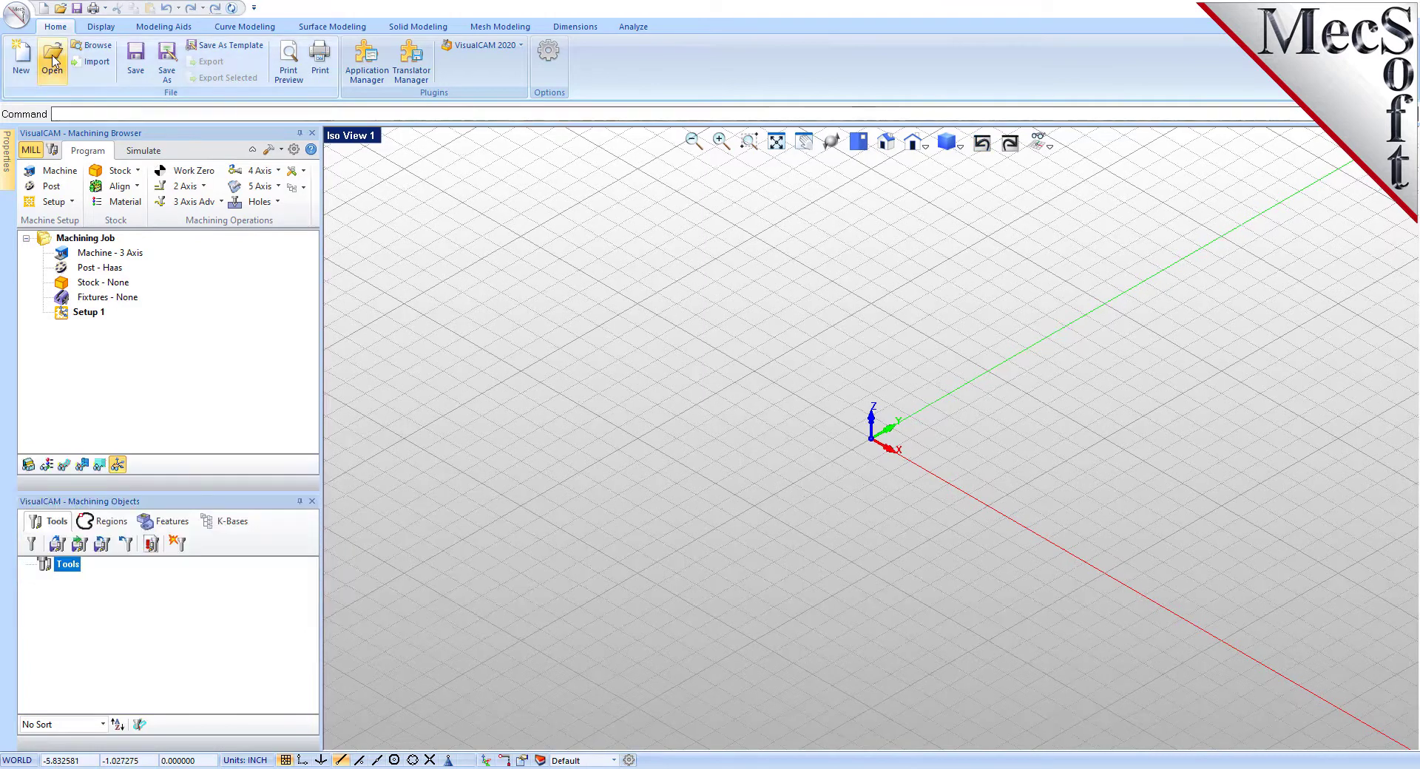
# Open the part file MILLQuickStartTutorial.vcp from the QuickStart folder.
pyautogui.click(52, 61)
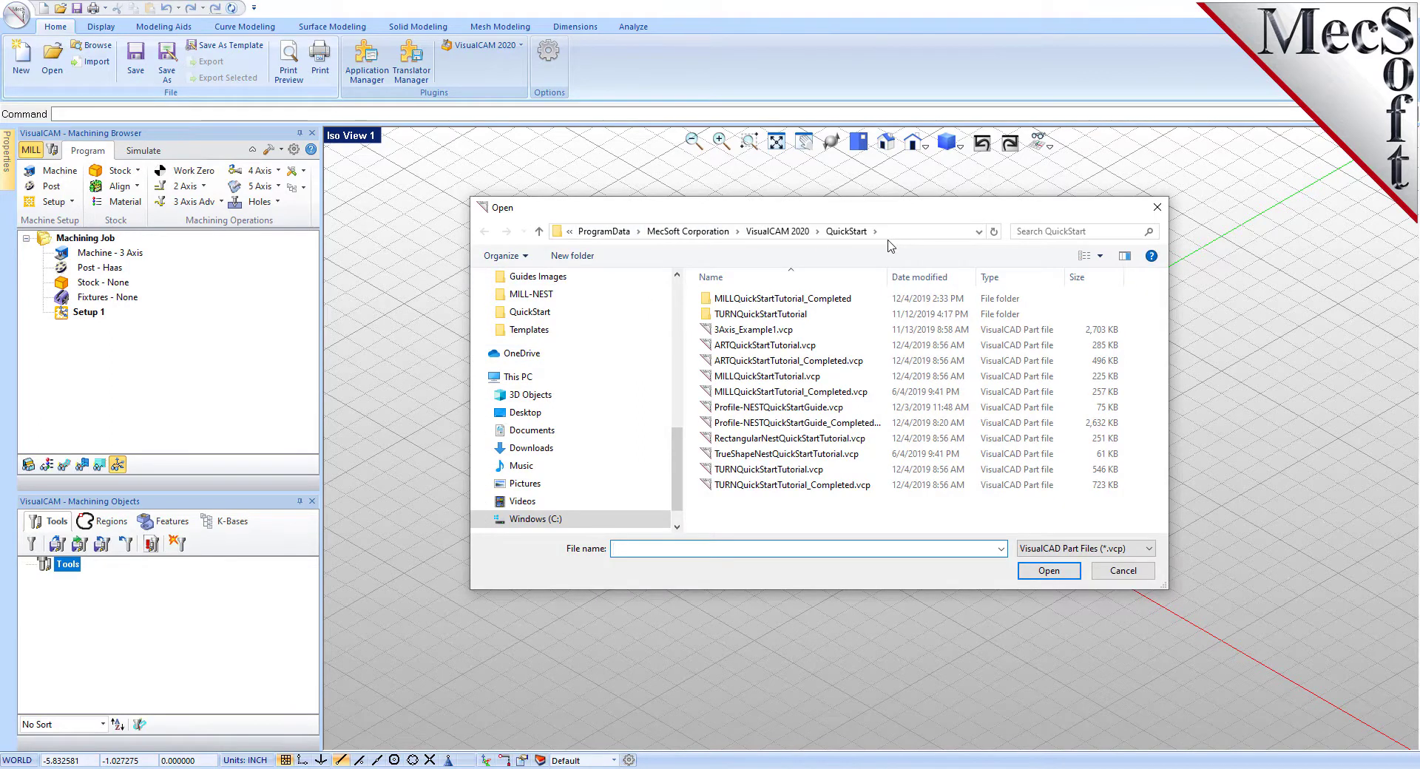
pyautogui.click(728, 379)
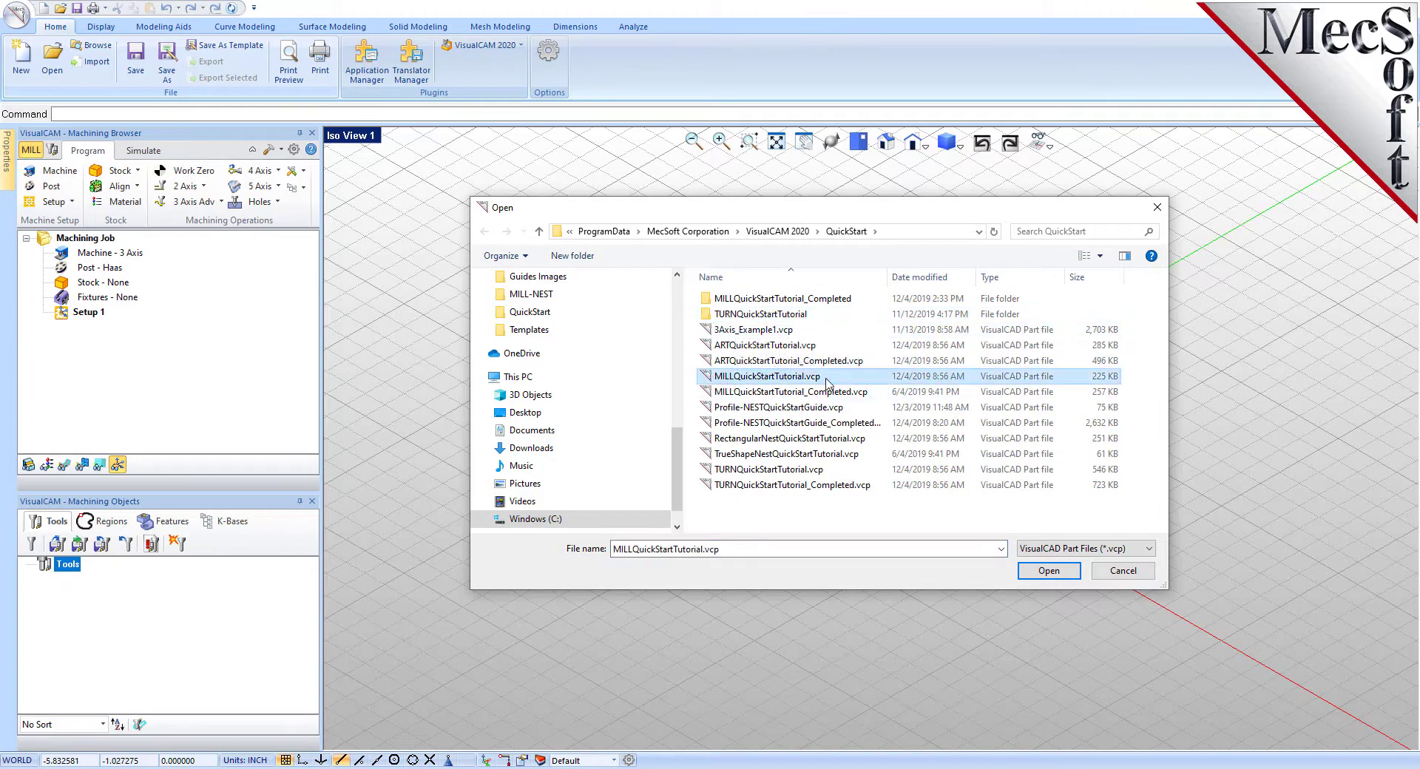
pyautogui.click(1048, 570)
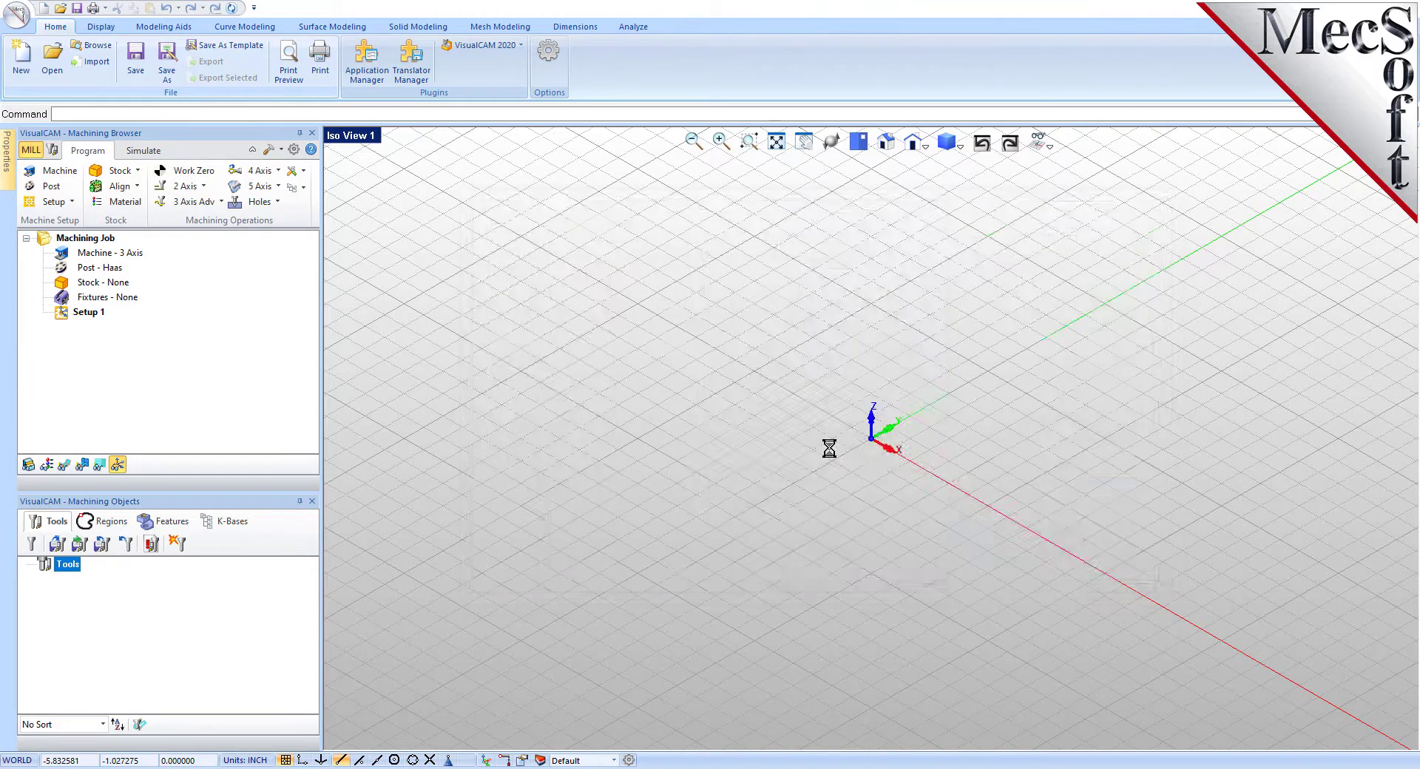
pyautogui.click(813, 407)
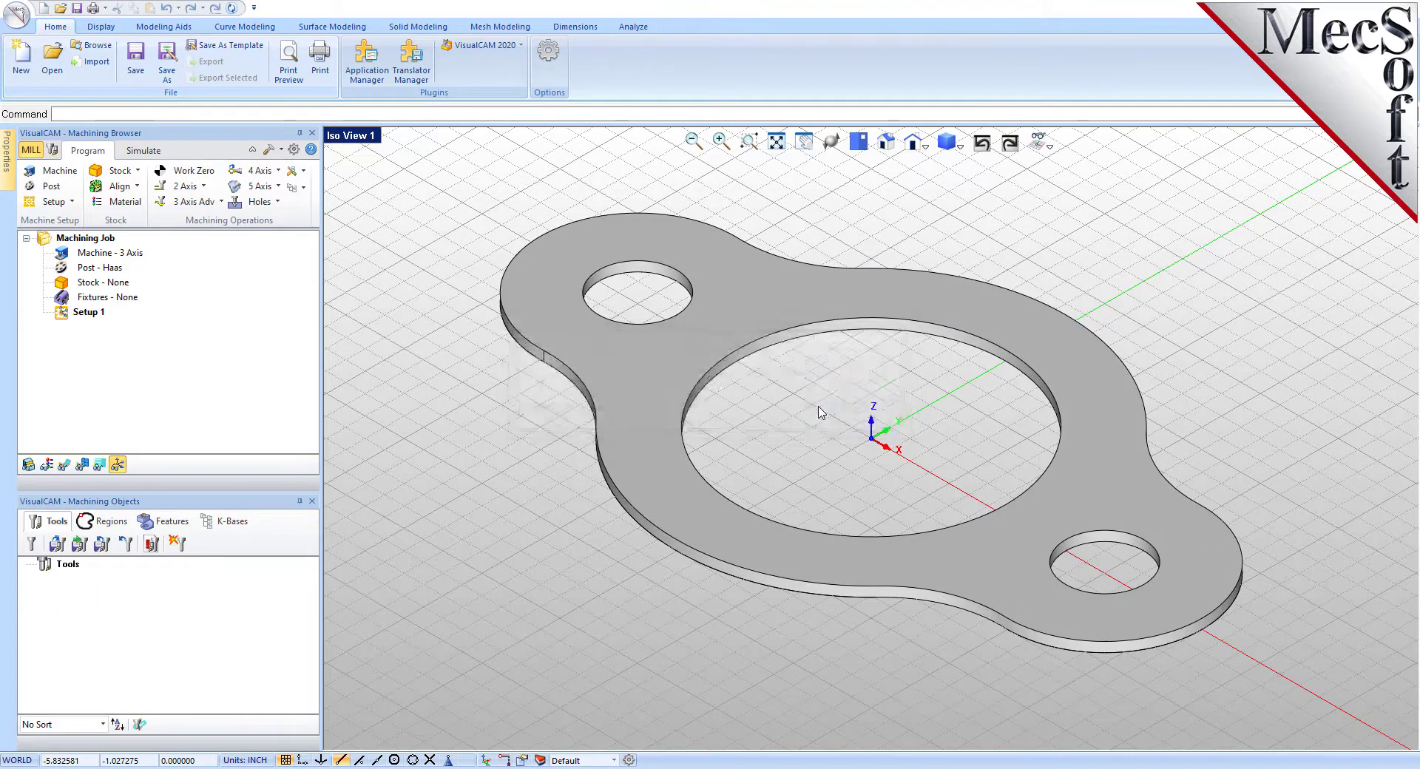
# Clear all loaded tools from the machining job's tool list.
pyautogui.scroll(2, 888, 427)
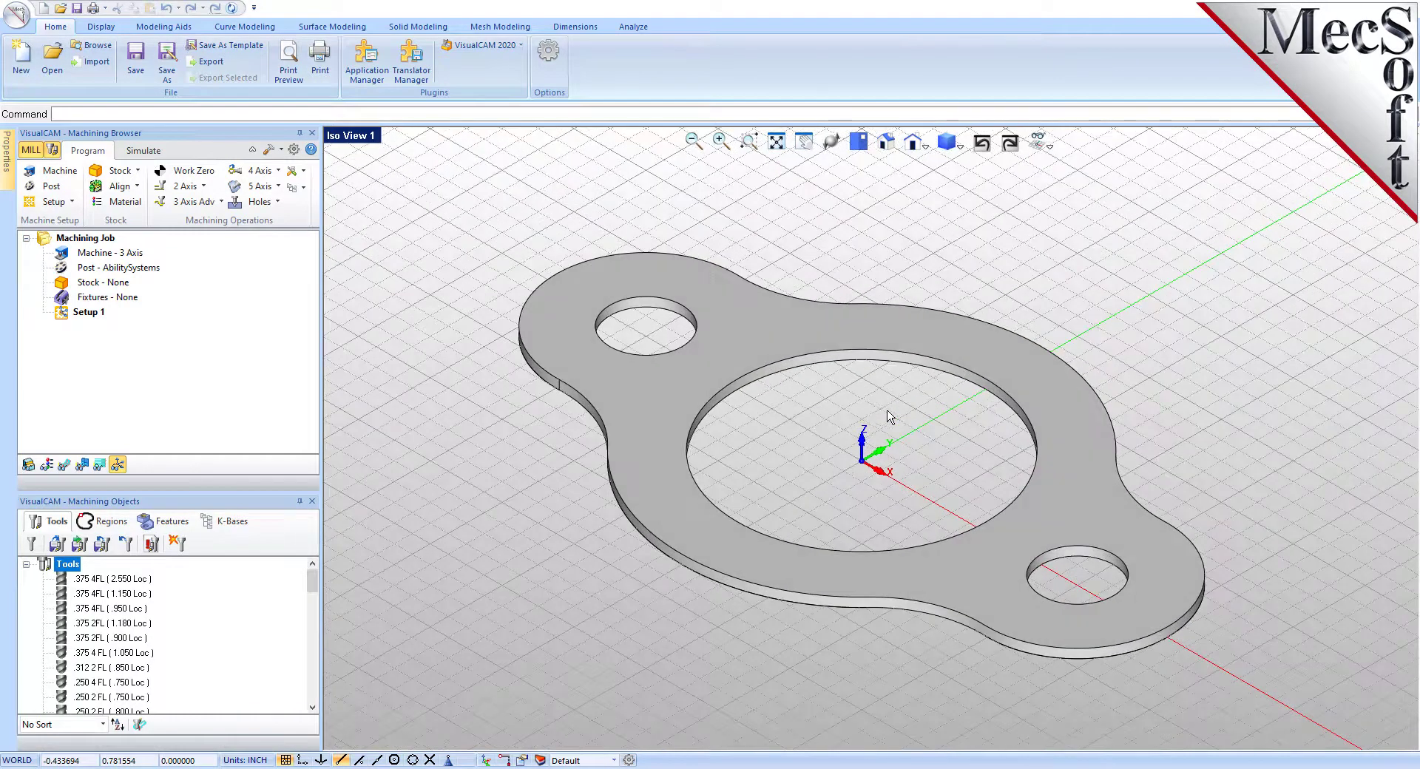
pyautogui.click(886, 141)
pyautogui.click(859, 141)
pyautogui.click(886, 141)
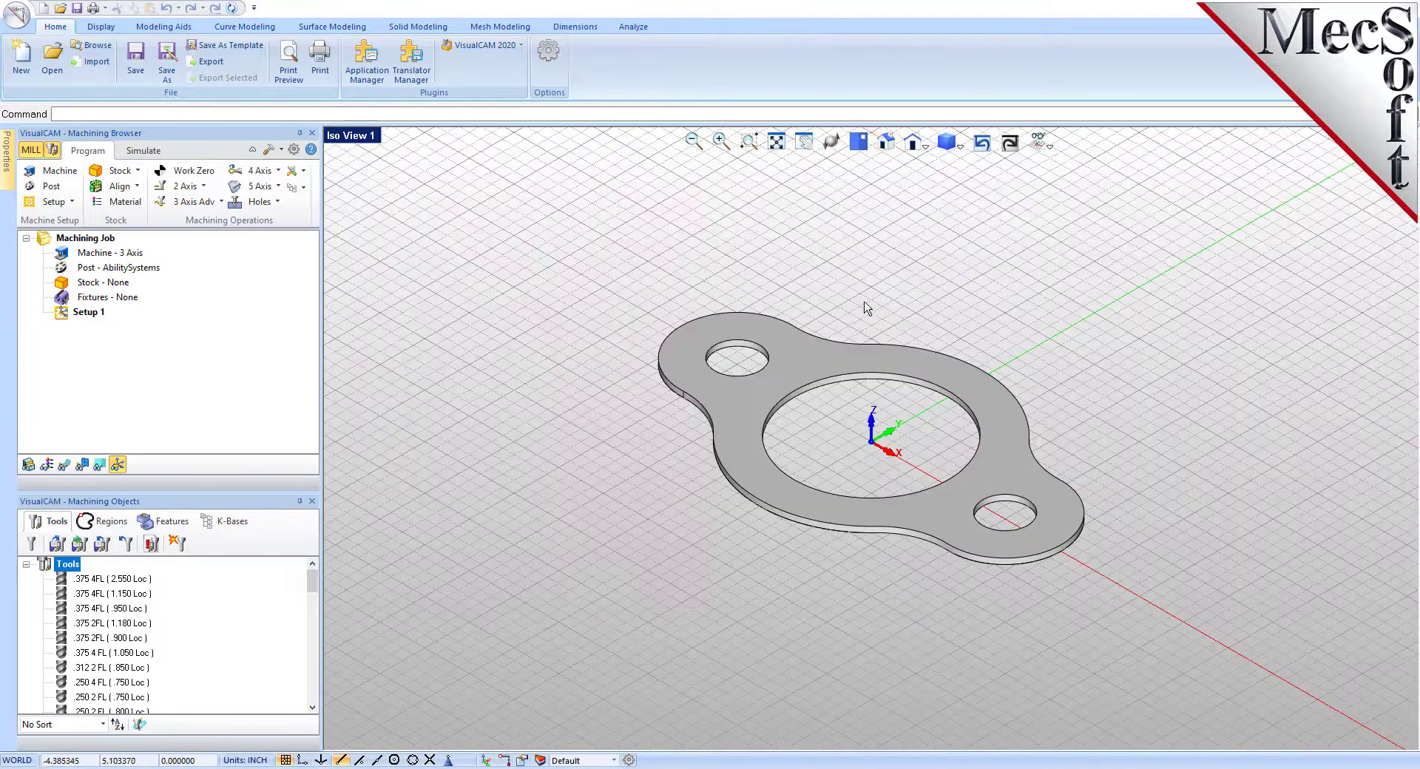
pyautogui.scroll(1, 858, 348)
pyautogui.scroll(1, 848, 439)
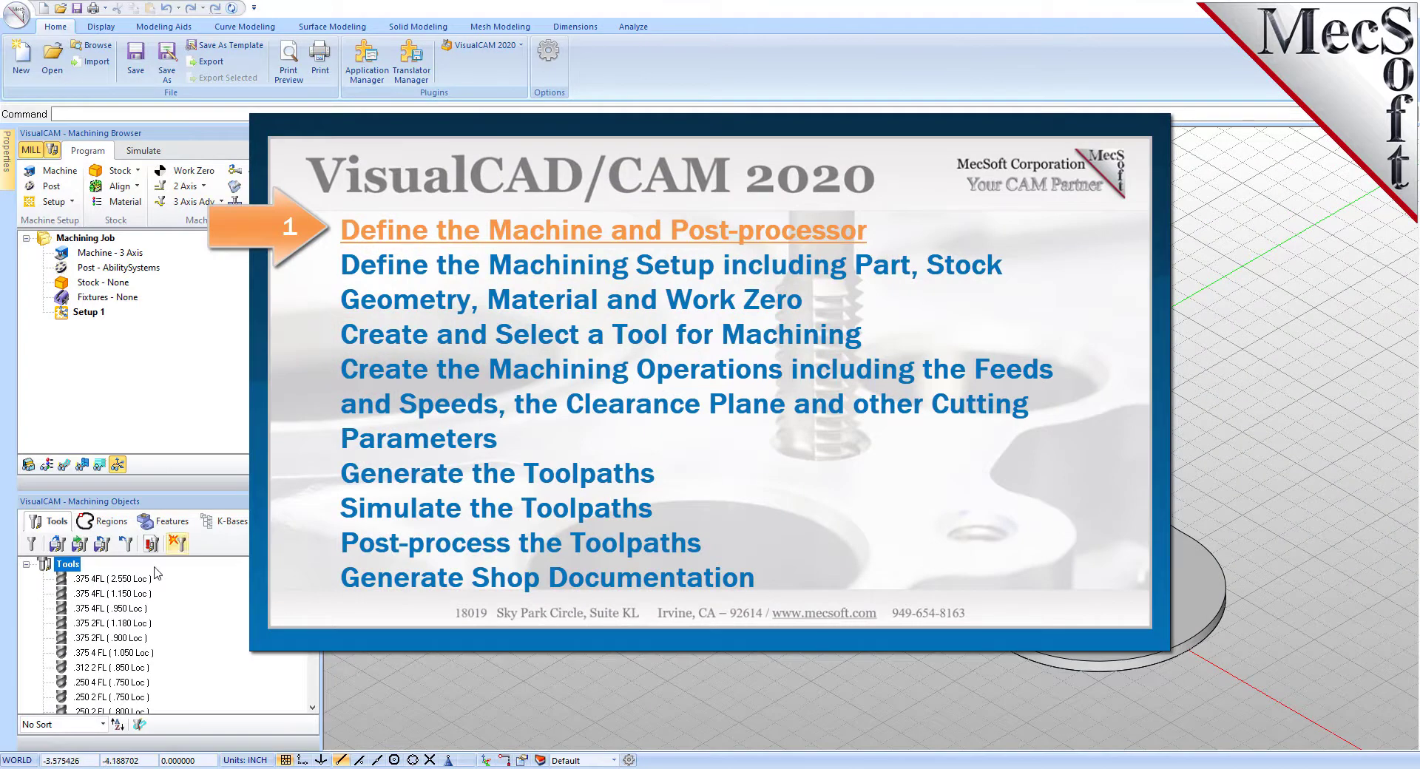
pyautogui.click(127, 545)
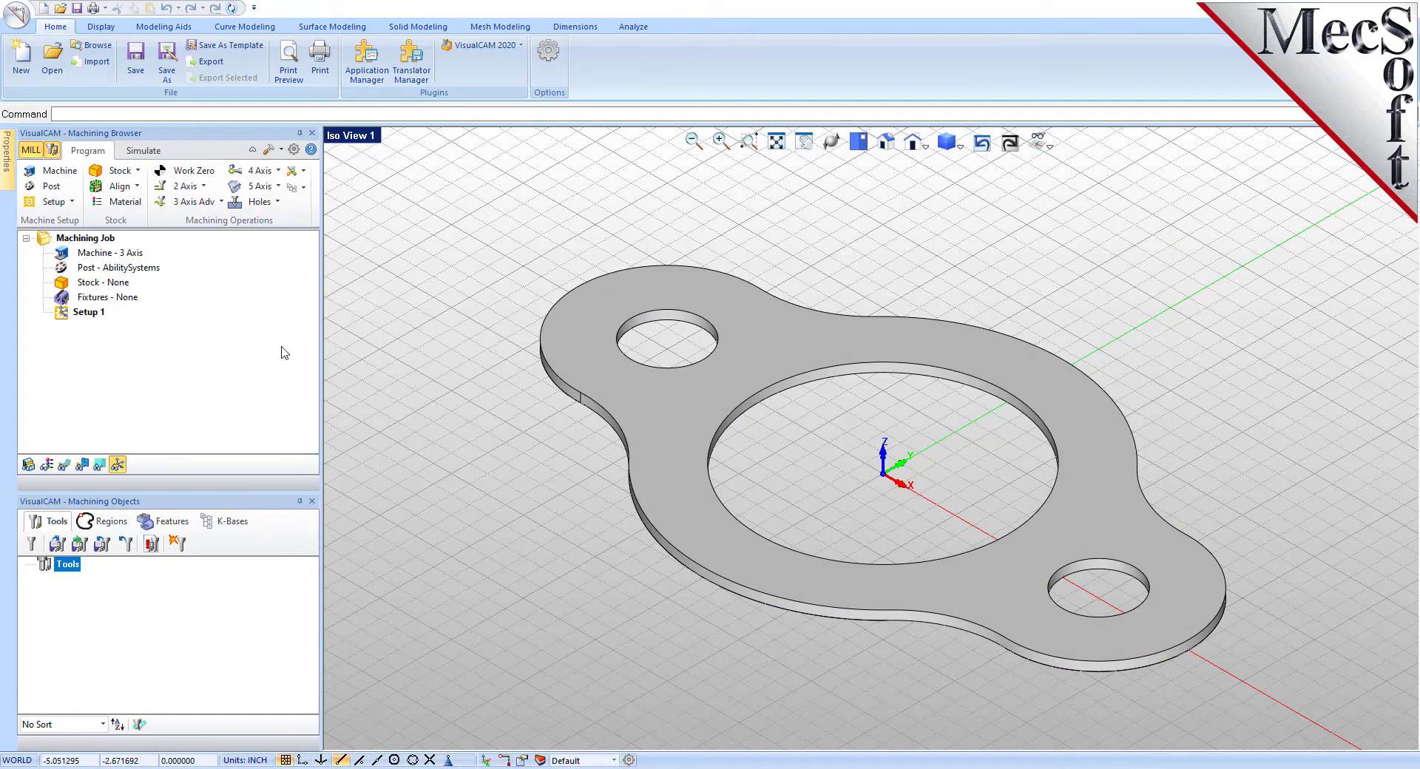
# Define the machine tool manually as a 3 Axis machine.
pyautogui.click(69, 180)
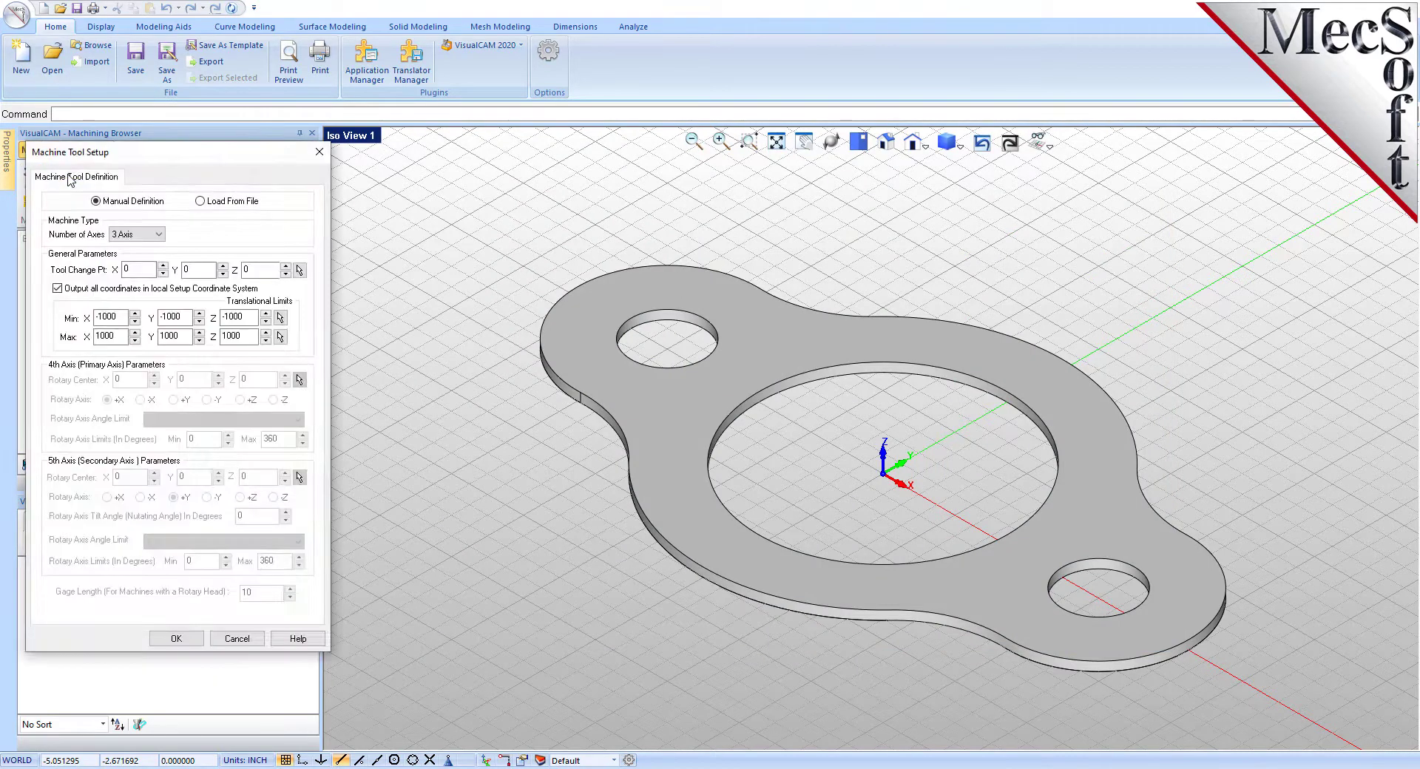
pyautogui.moveTo(132, 146); pyautogui.dragTo(291, 140)
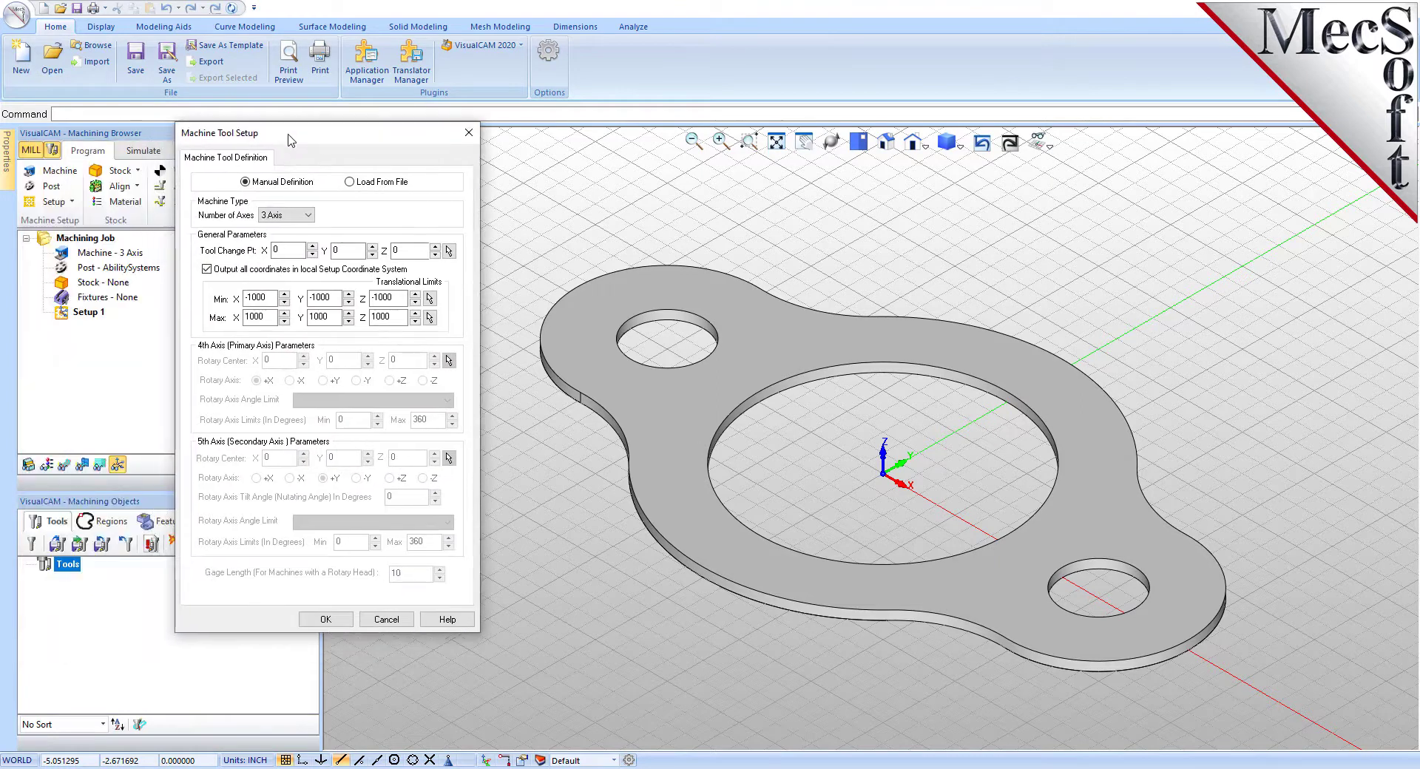
pyautogui.click(308, 219)
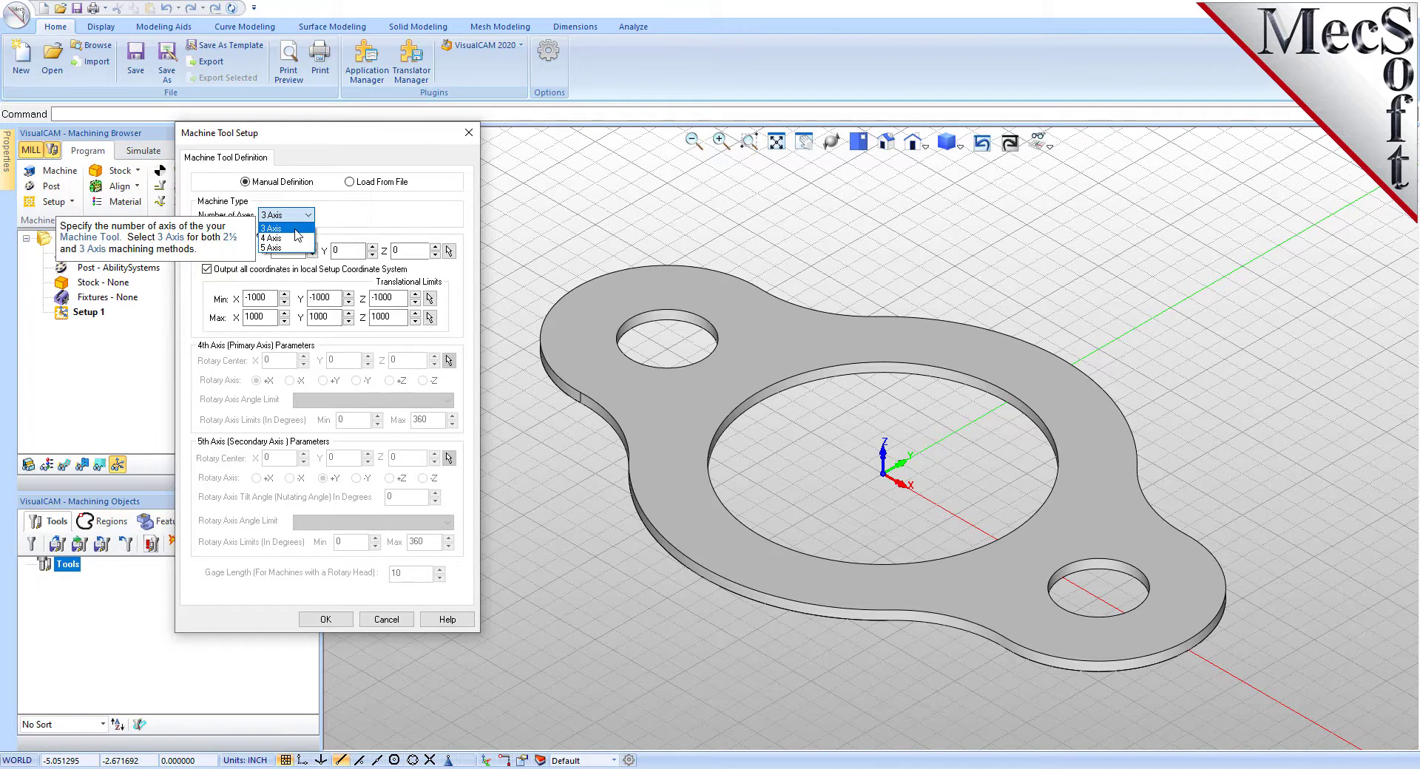
pyautogui.click(297, 228)
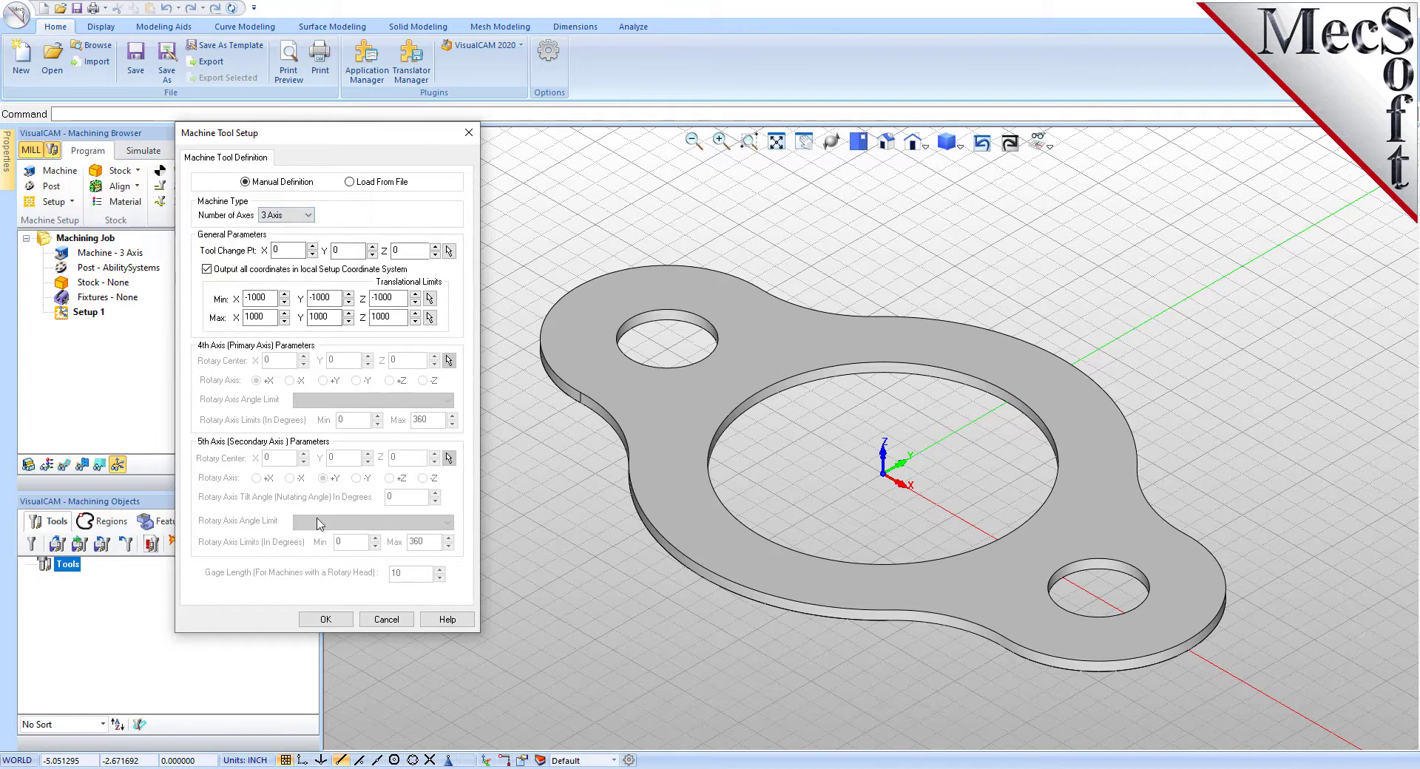
pyautogui.click(326, 620)
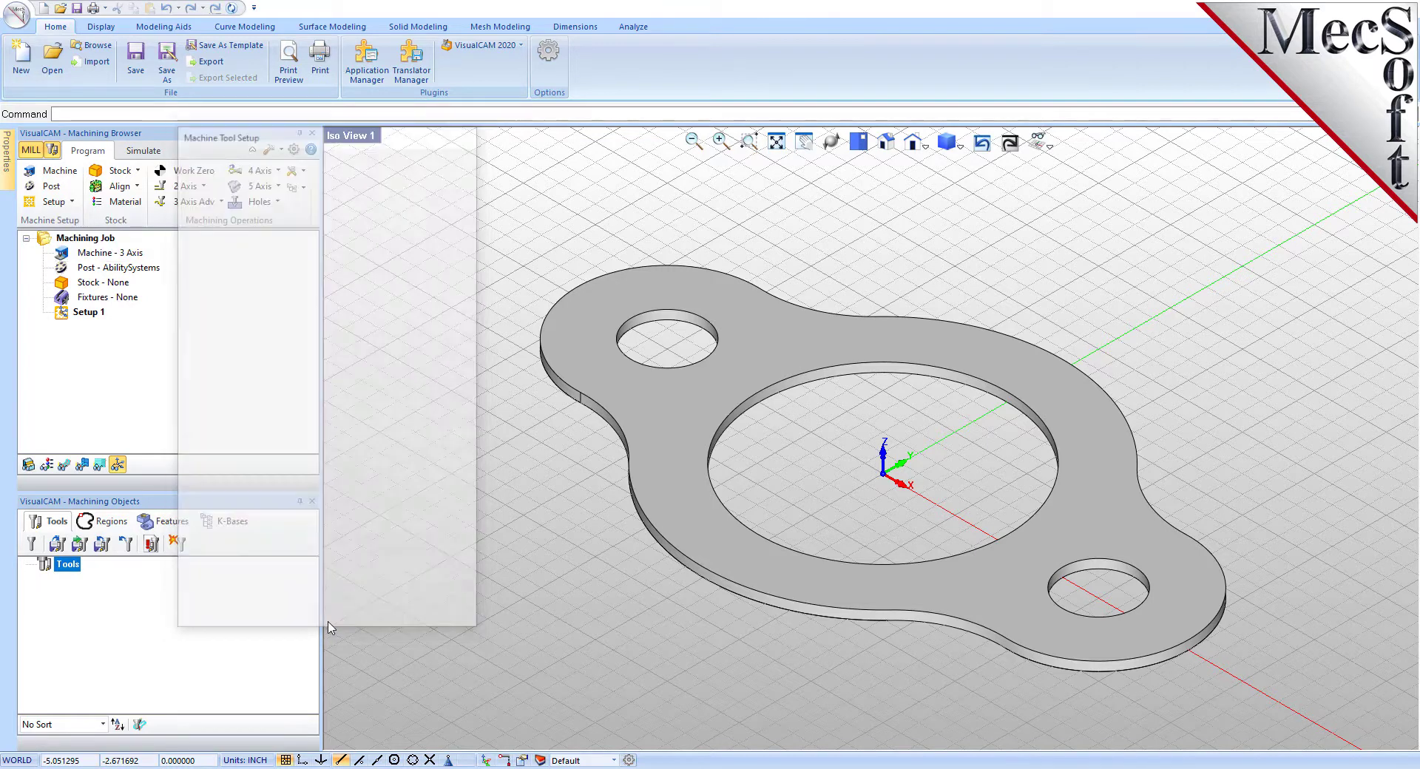
pyautogui.click(60, 253)
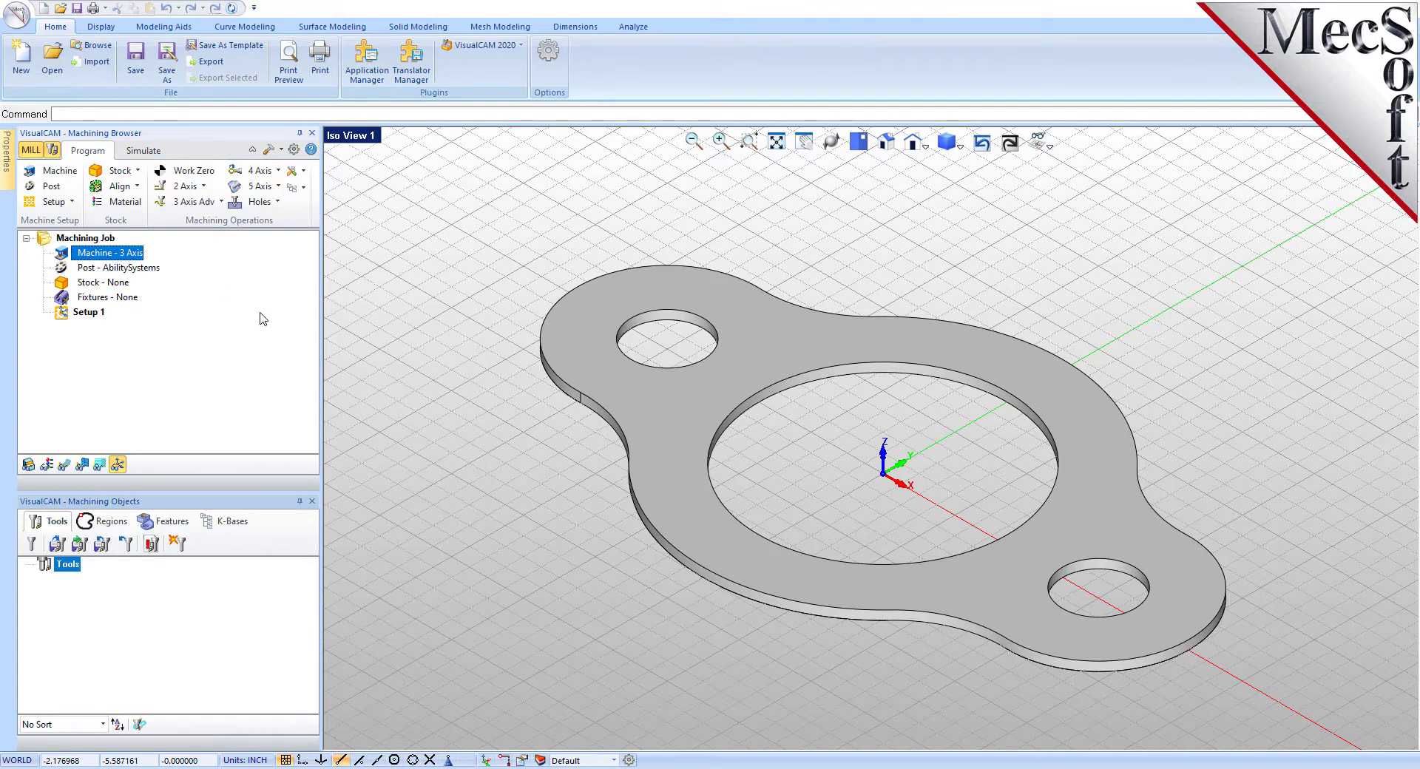
# Set the post-processor to Haas with .nc as the posted file extension.
pyautogui.click(56, 190)
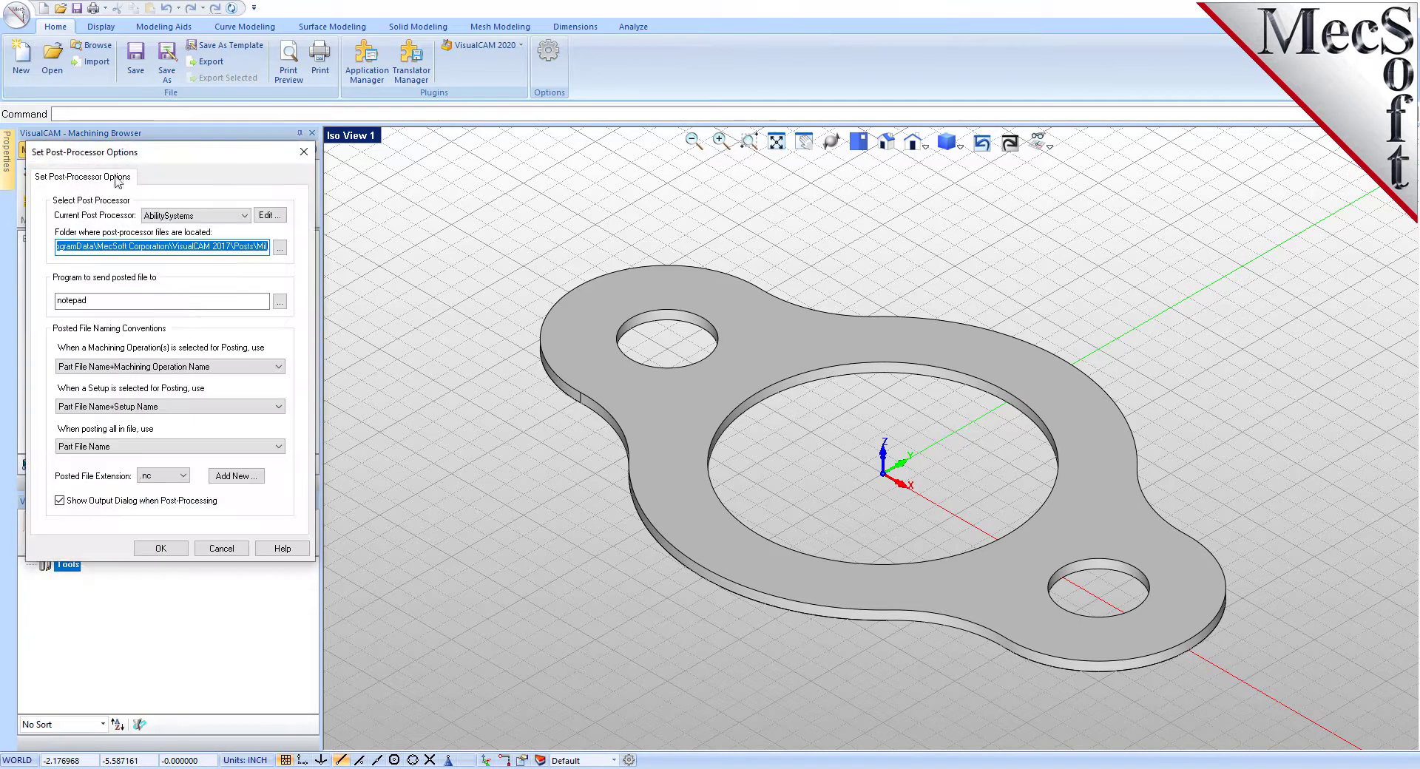
pyautogui.moveTo(151, 160); pyautogui.dragTo(344, 161)
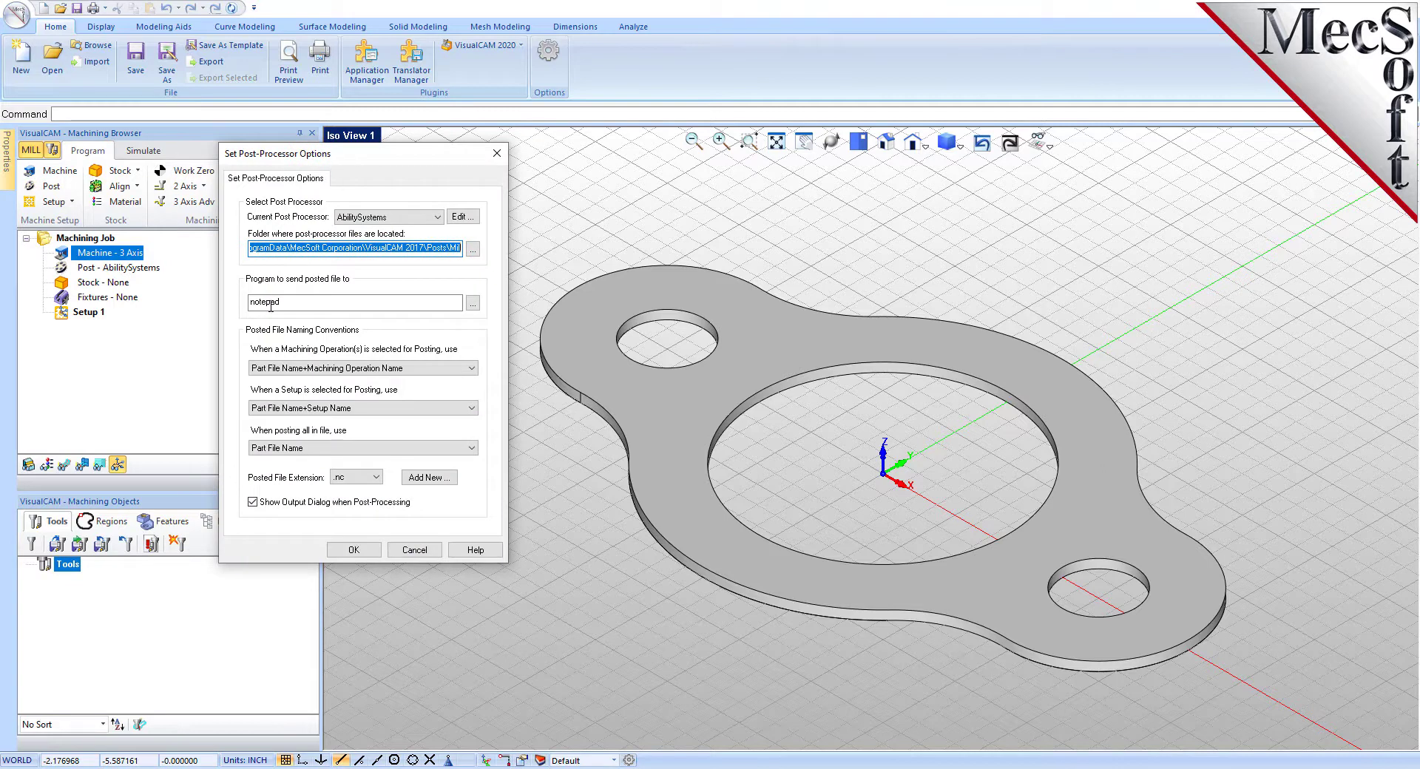
pyautogui.click(439, 216)
pyautogui.moveTo(439, 240); pyautogui.dragTo(440, 339)
pyautogui.scroll(-3, 386, 405)
pyautogui.scroll(-3, 387, 410)
pyautogui.click(346, 431)
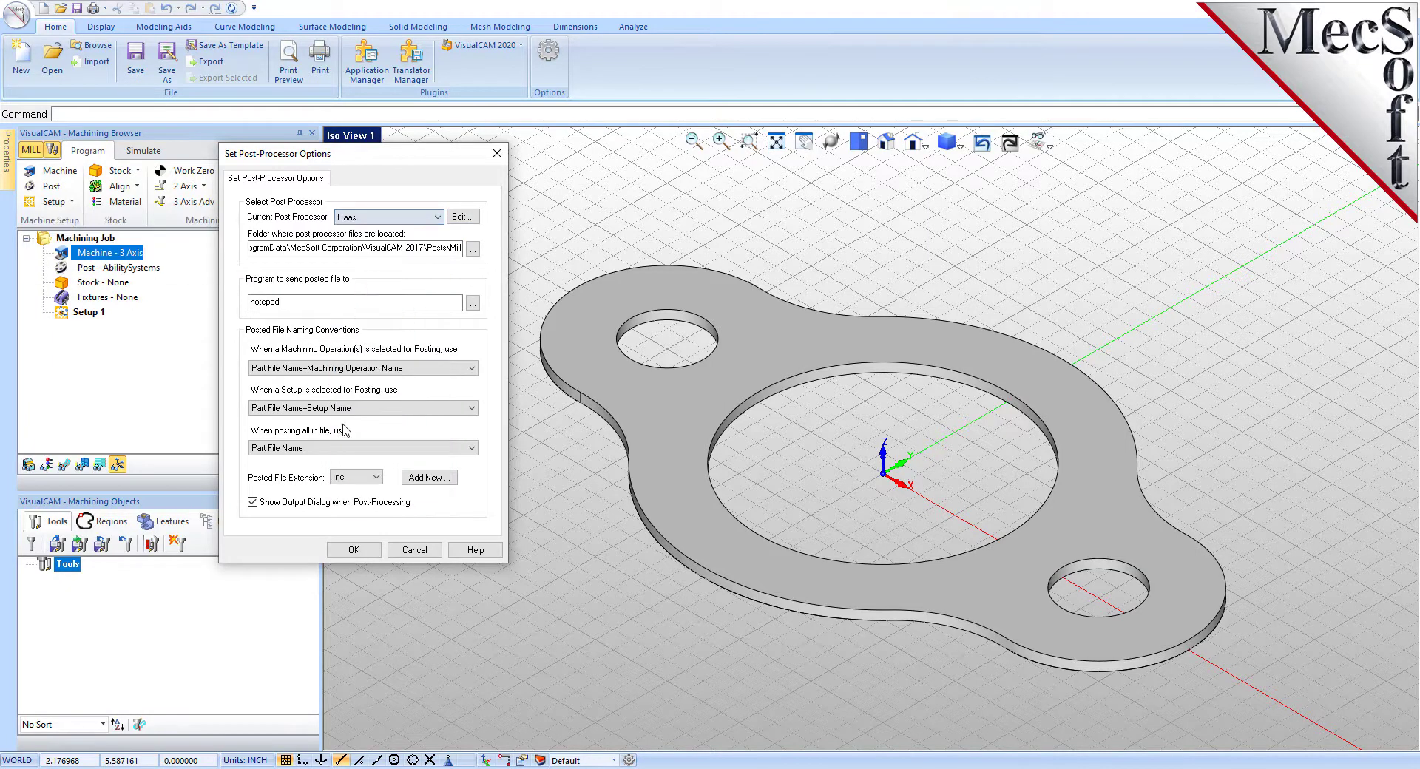
pyautogui.click(377, 477)
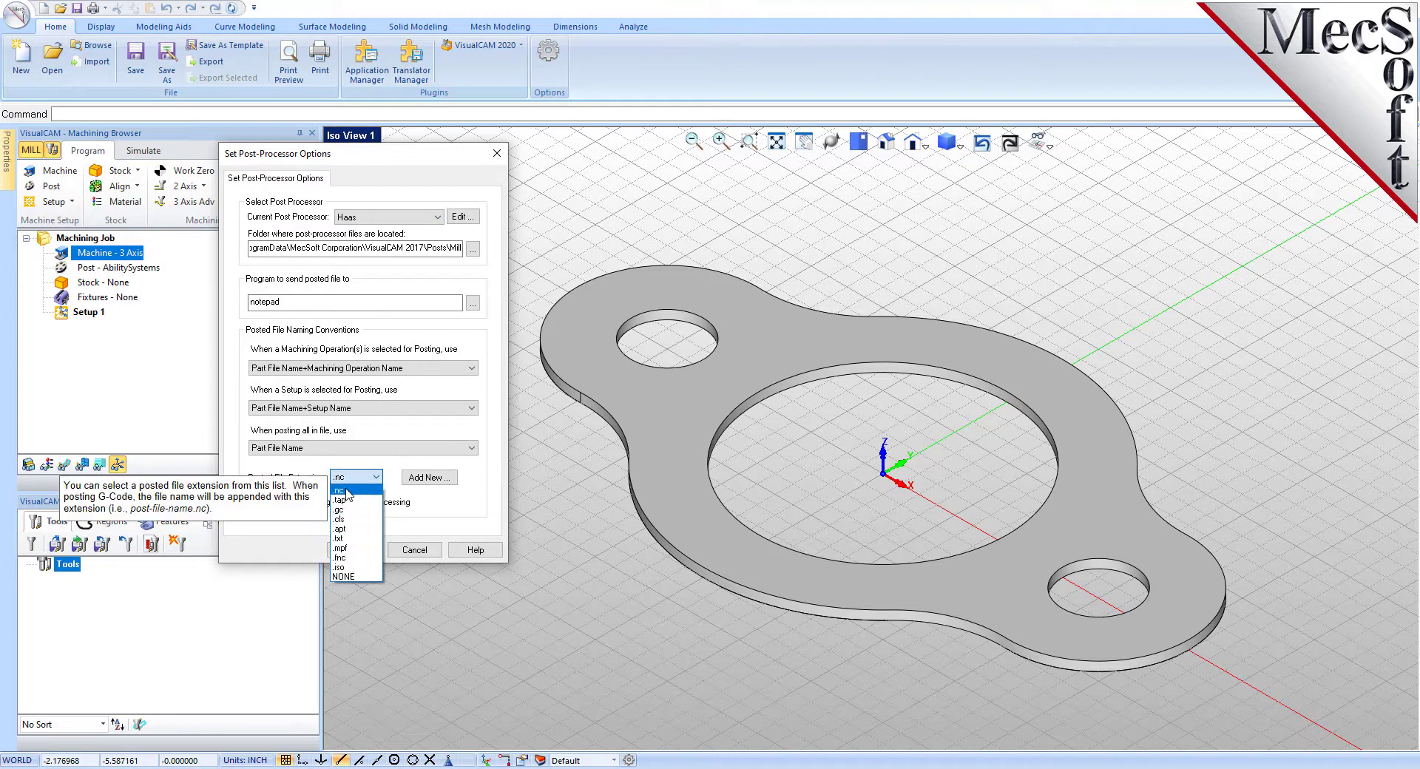
pyautogui.click(347, 492)
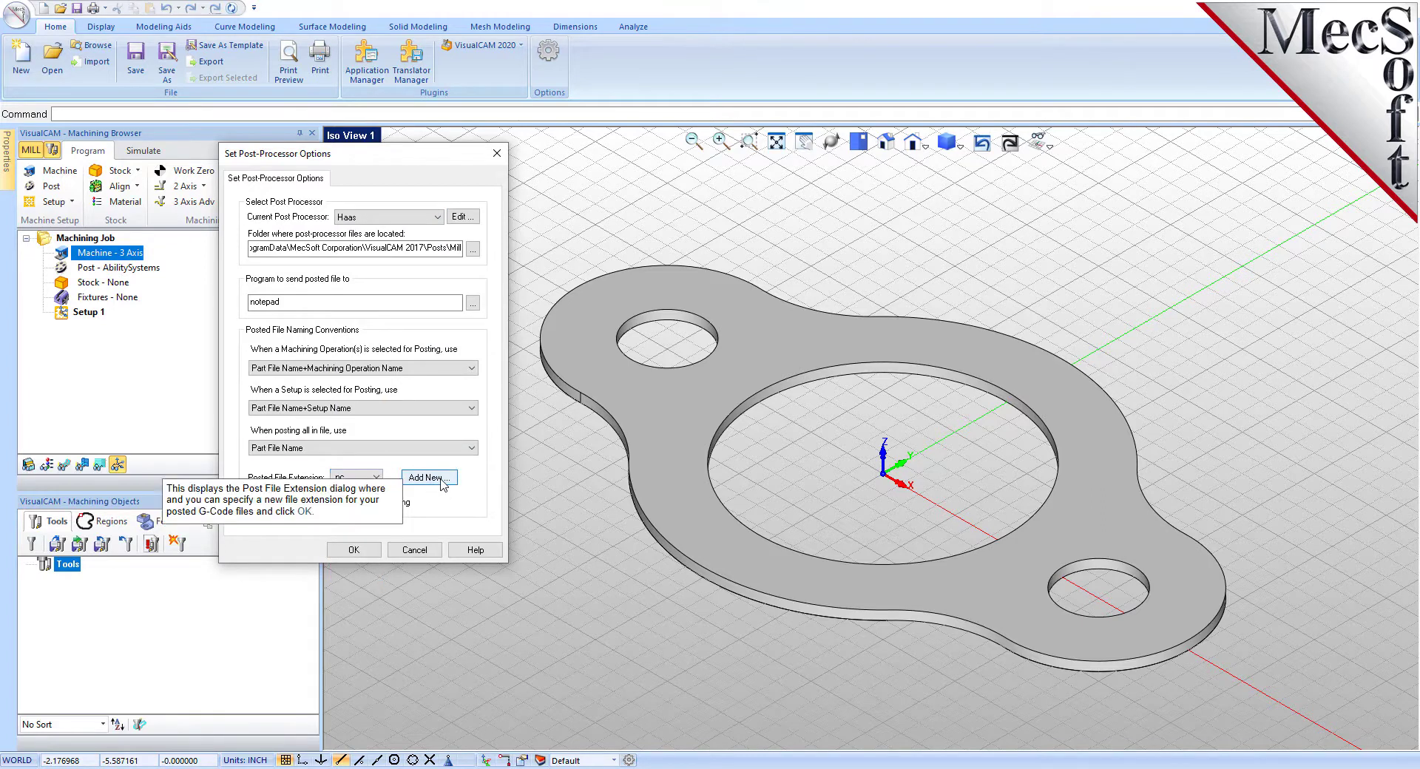
pyautogui.click(360, 551)
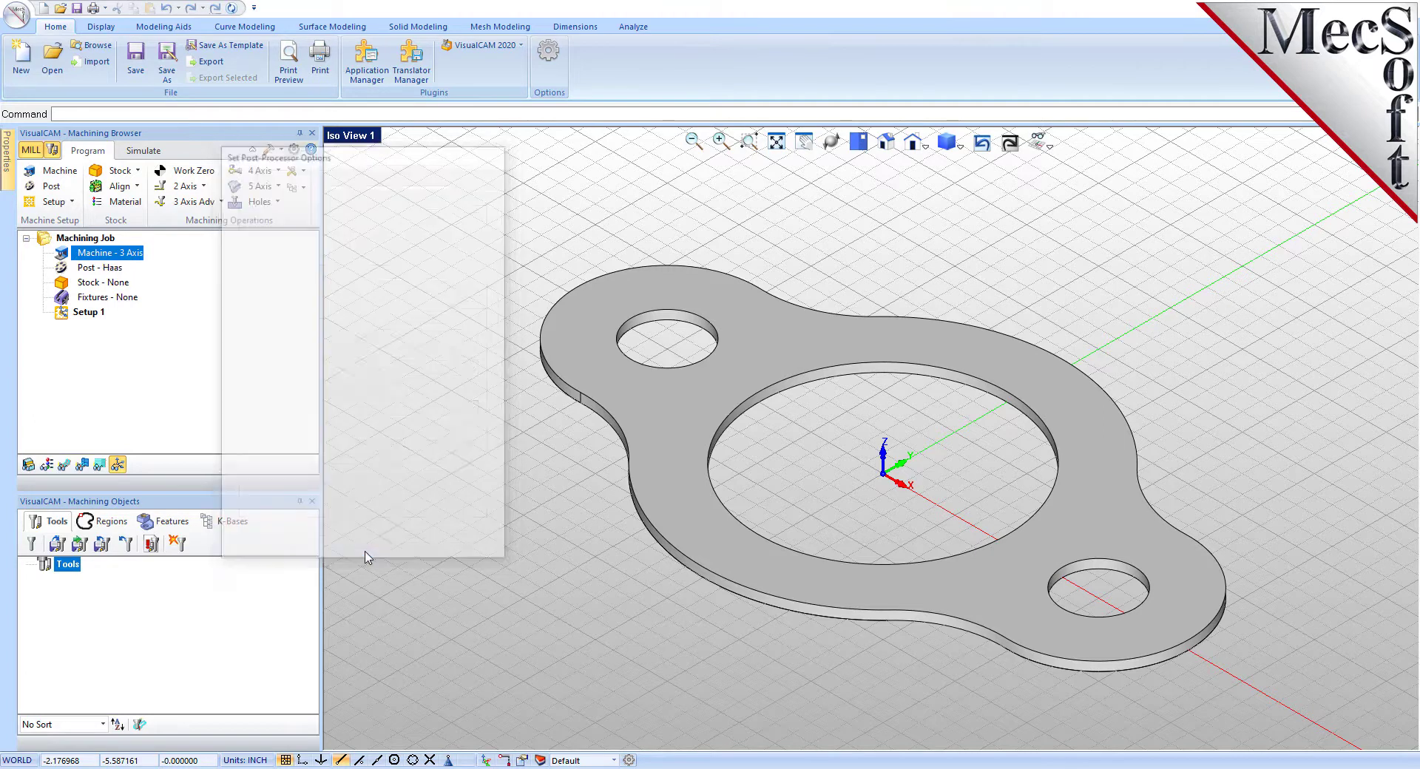
pyautogui.click(62, 267)
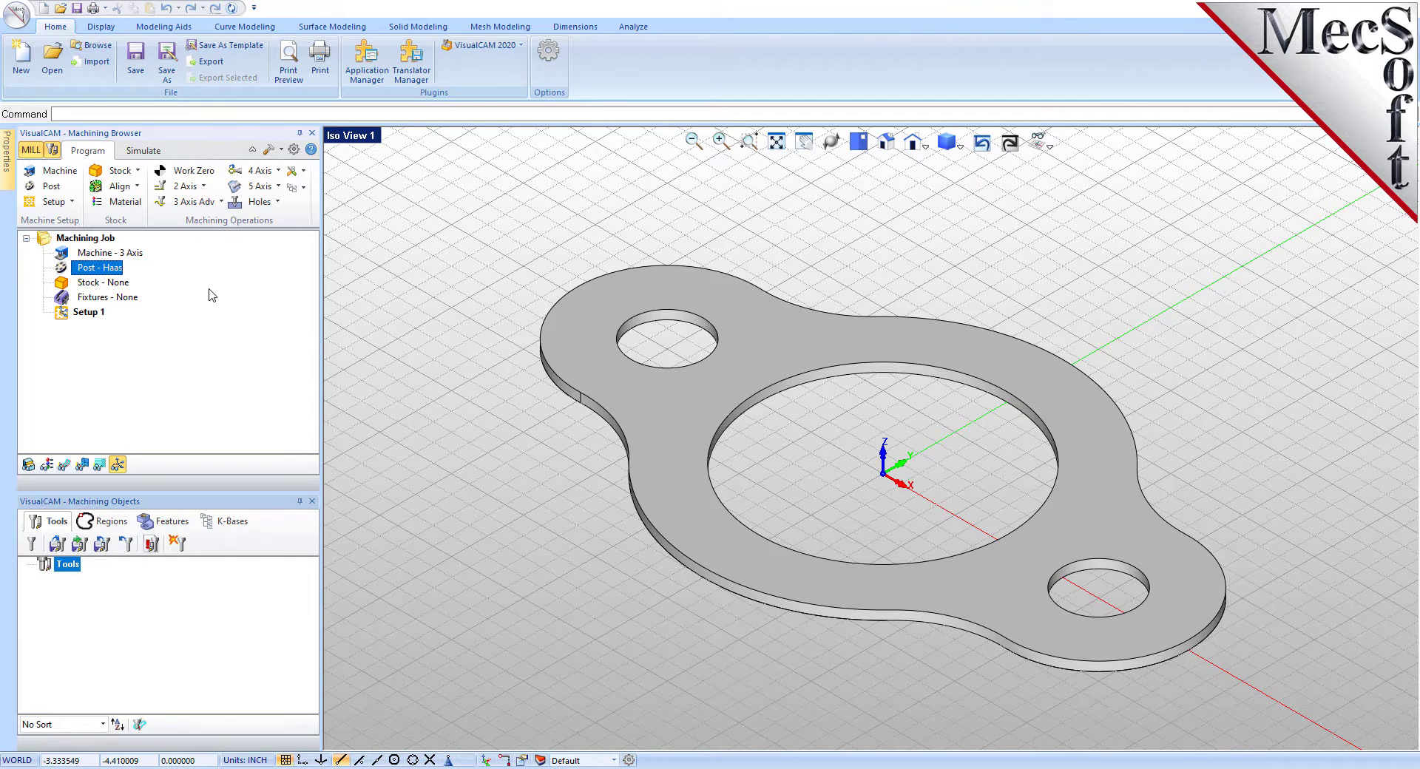
# Create a box stock 10 long, 6 wide and 0.125 high, anchored at the lower front-left corner of the box.
pyautogui.click(63, 313)
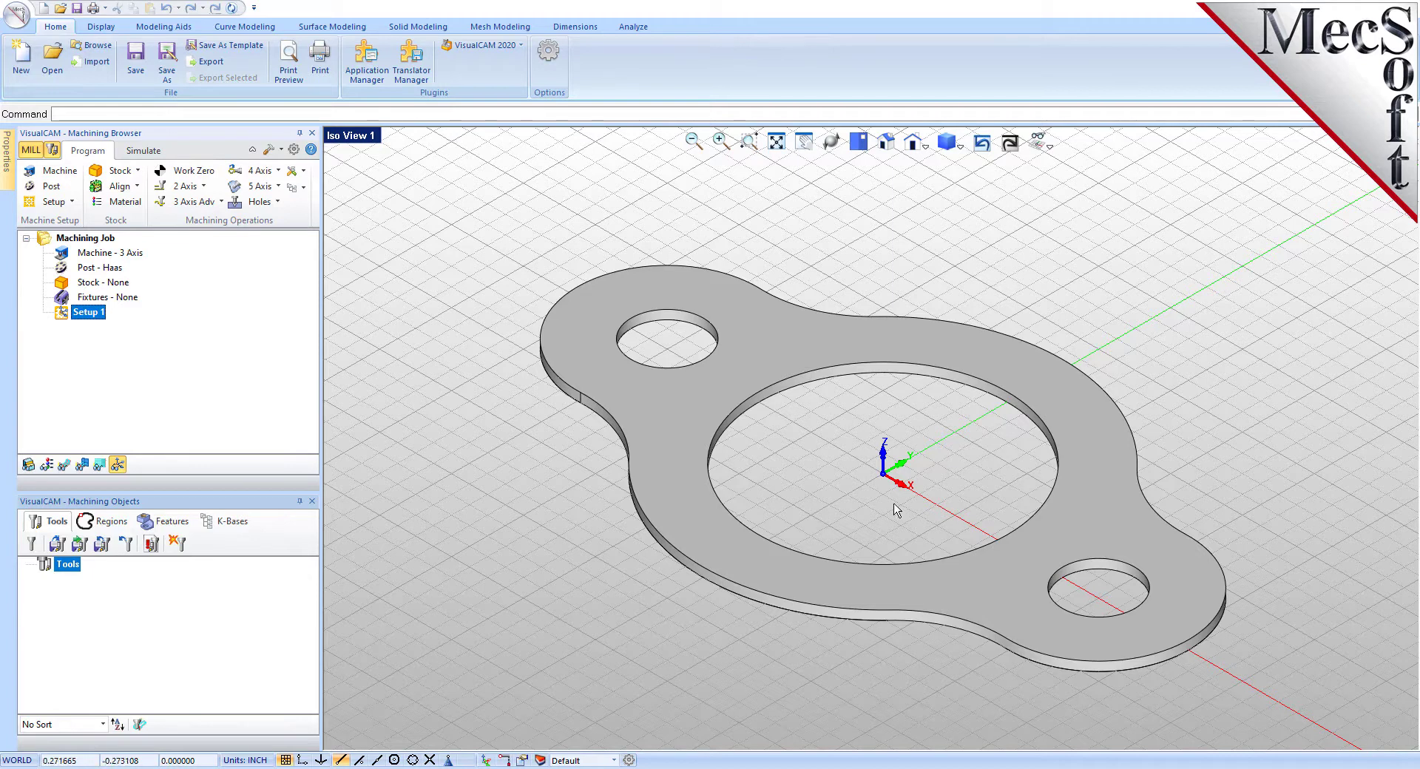
pyautogui.click(118, 465)
pyautogui.click(136, 172)
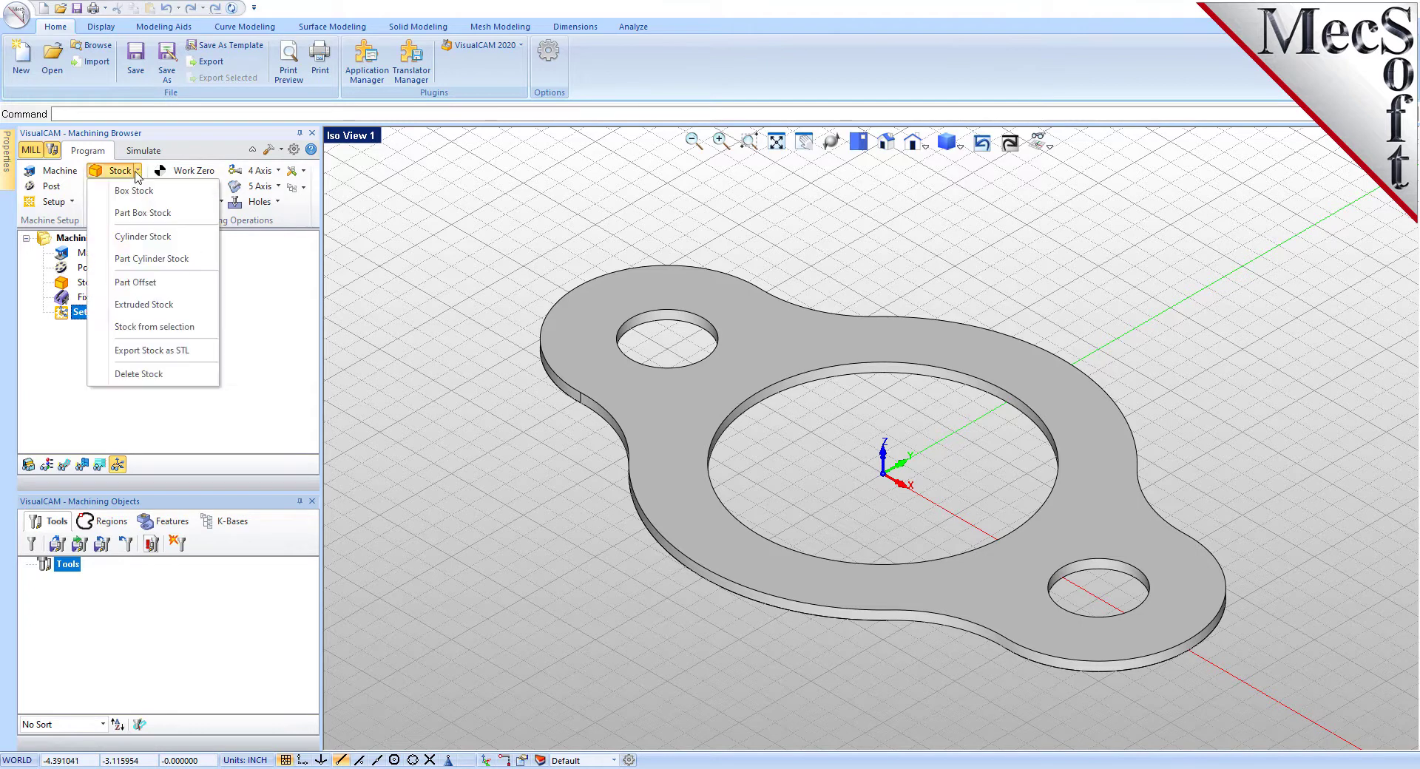
pyautogui.click(194, 200)
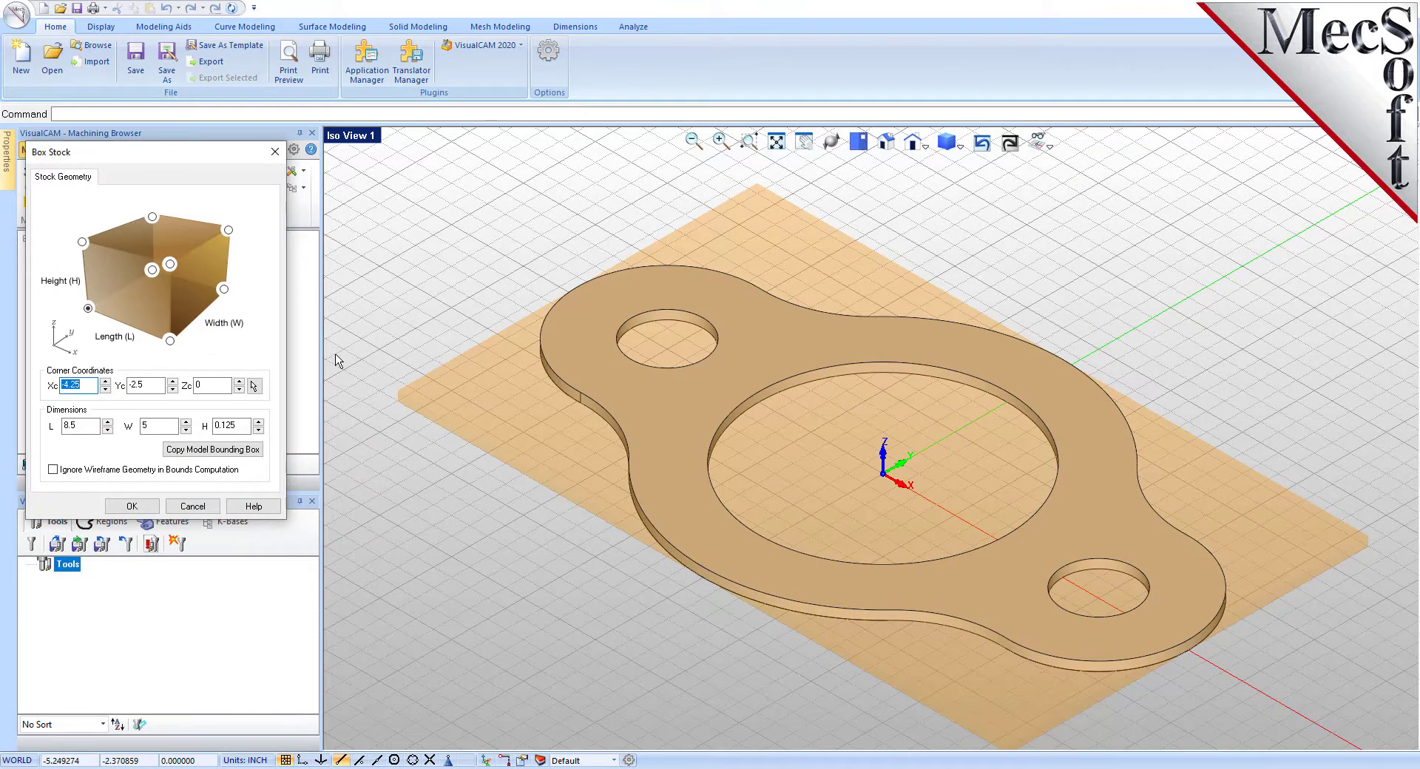
pyautogui.doubleClick(80, 426)
pyautogui.write('10.0')
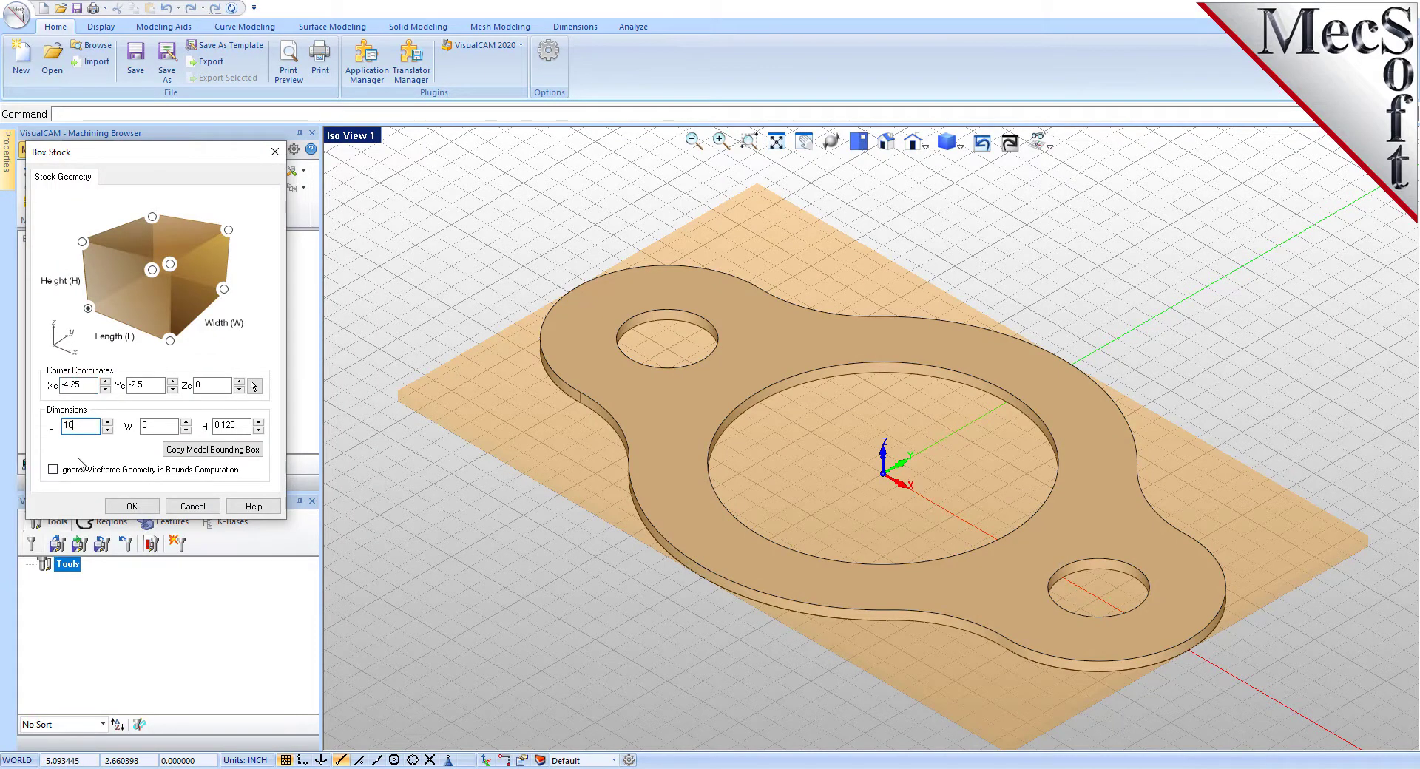
pyautogui.doubleClick(148, 426)
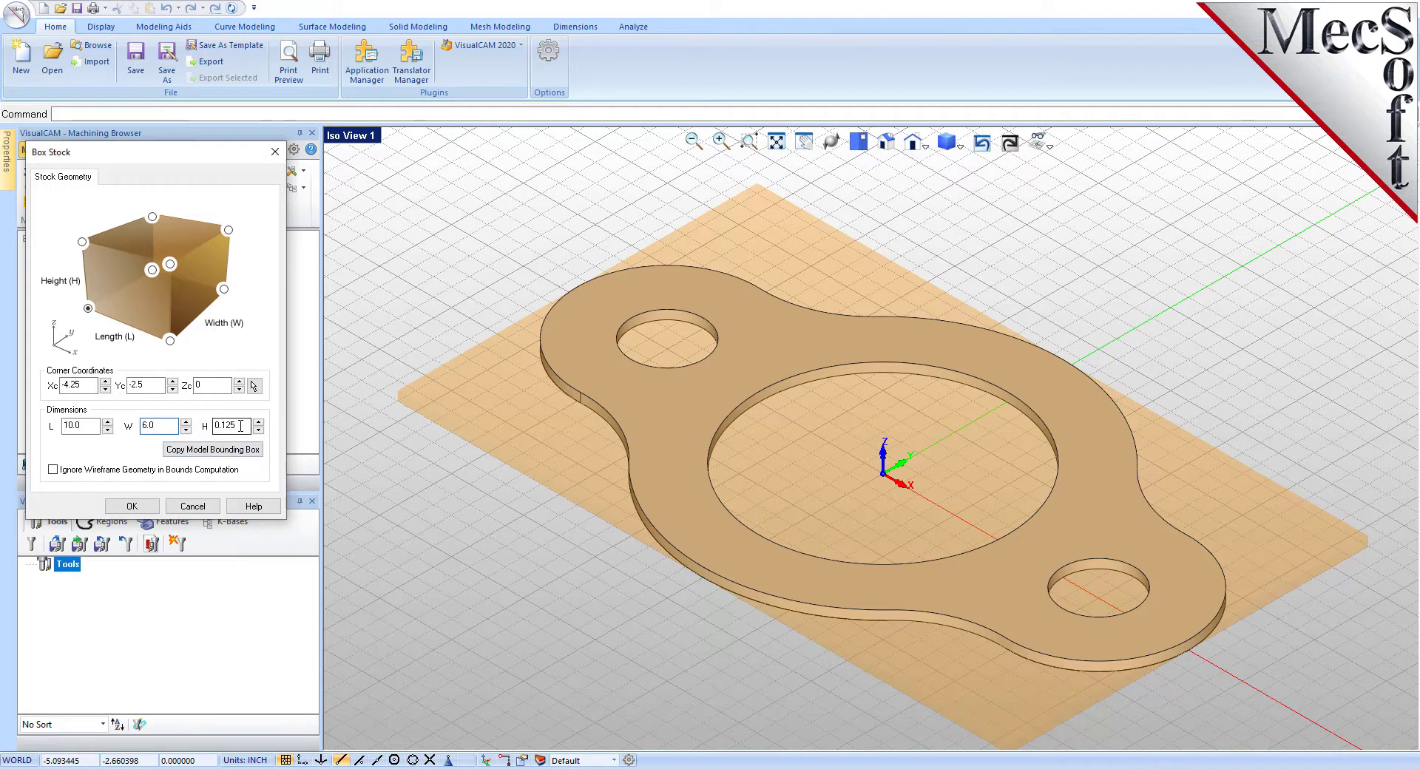
pyautogui.press('Tab')
pyautogui.moveTo(175, 158); pyautogui.dragTo(401, 148)
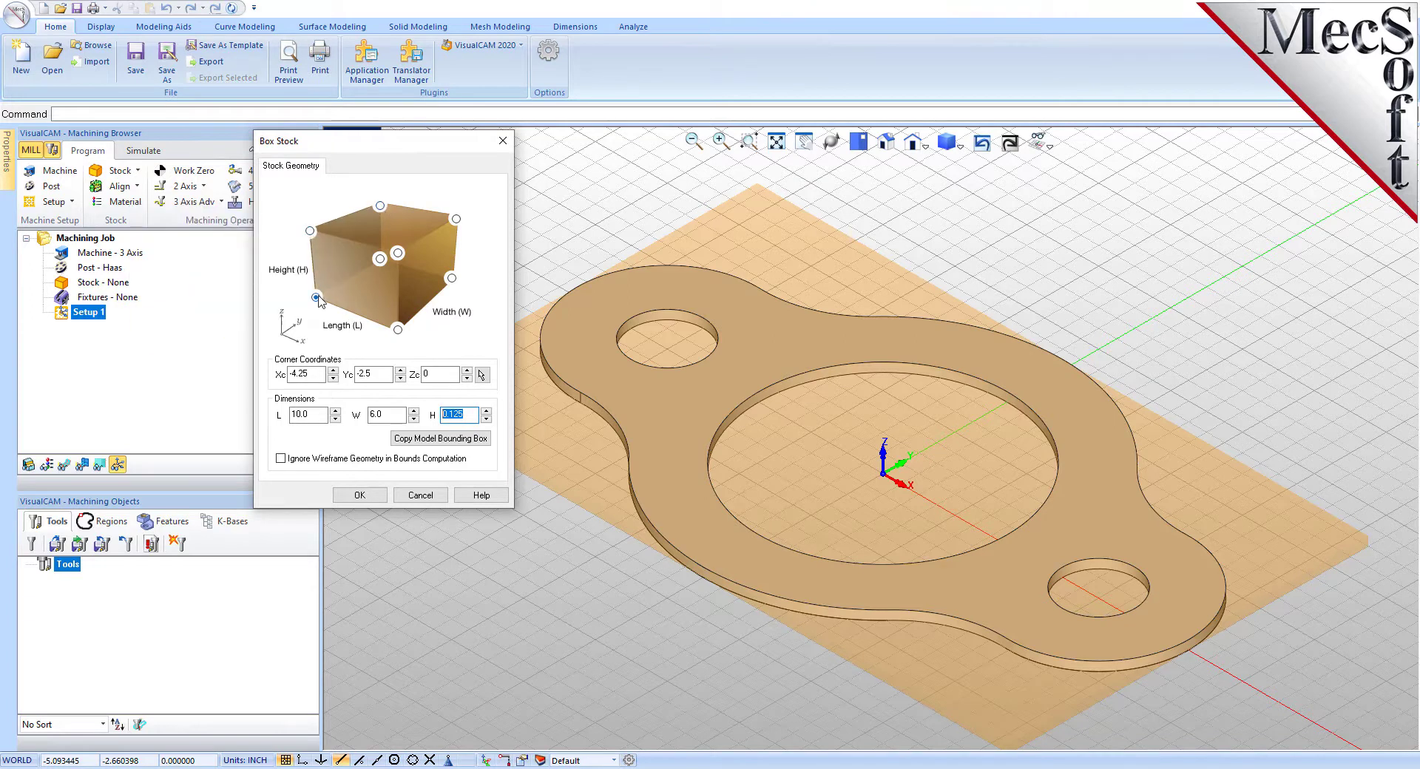
pyautogui.click(317, 297)
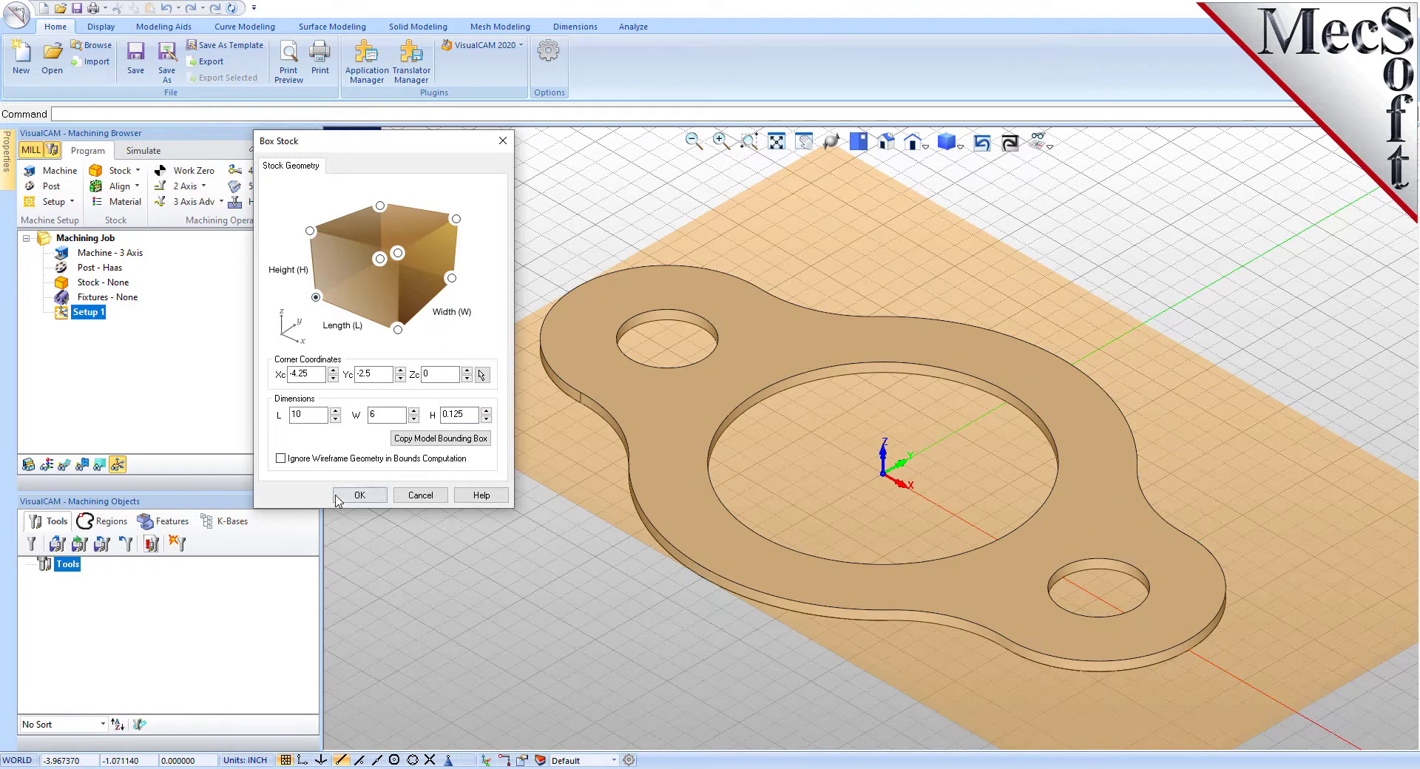
pyautogui.click(359, 494)
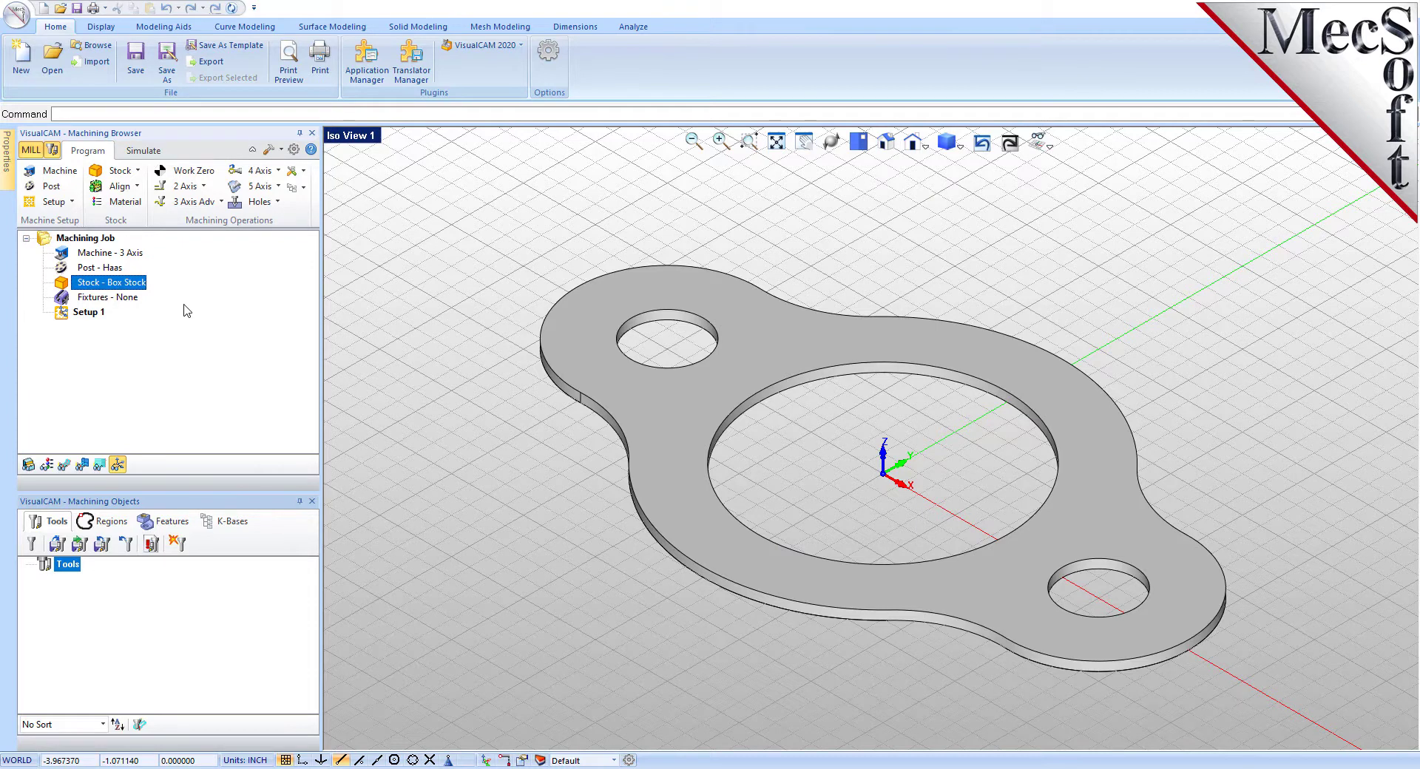
# Turn on the stock display and inspect the box stock around the part.
pyautogui.click(29, 466)
pyautogui.click(30, 466)
pyautogui.click(30, 466)
pyautogui.moveTo(836, 553)
pyautogui.mouseDown(button='right')
pyautogui.moveTo(843, 465)
pyautogui.moveTo(852, 545)
pyautogui.mouseUp(button='right')
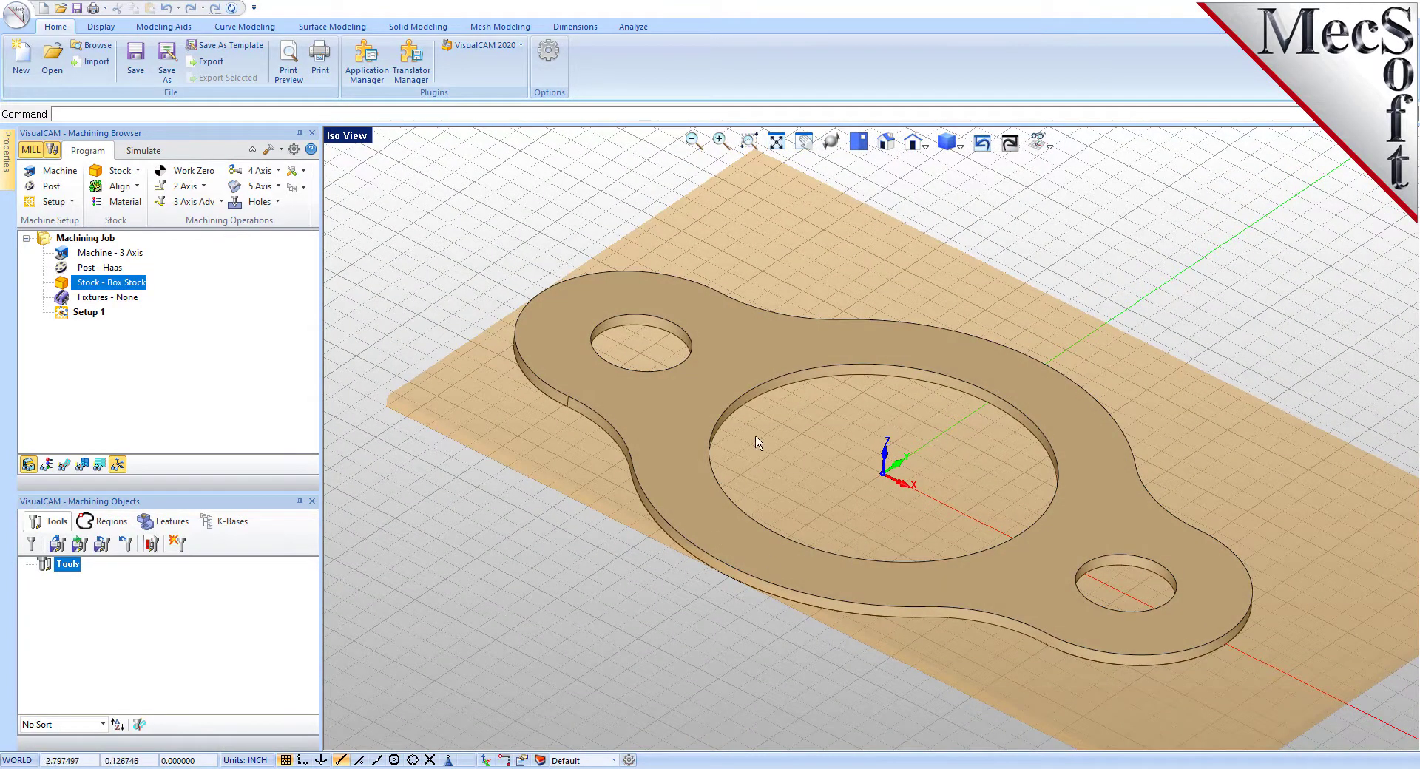
# Align the stock about the part with Z alignment at Top and XY alignment at Center.
pyautogui.click(136, 187)
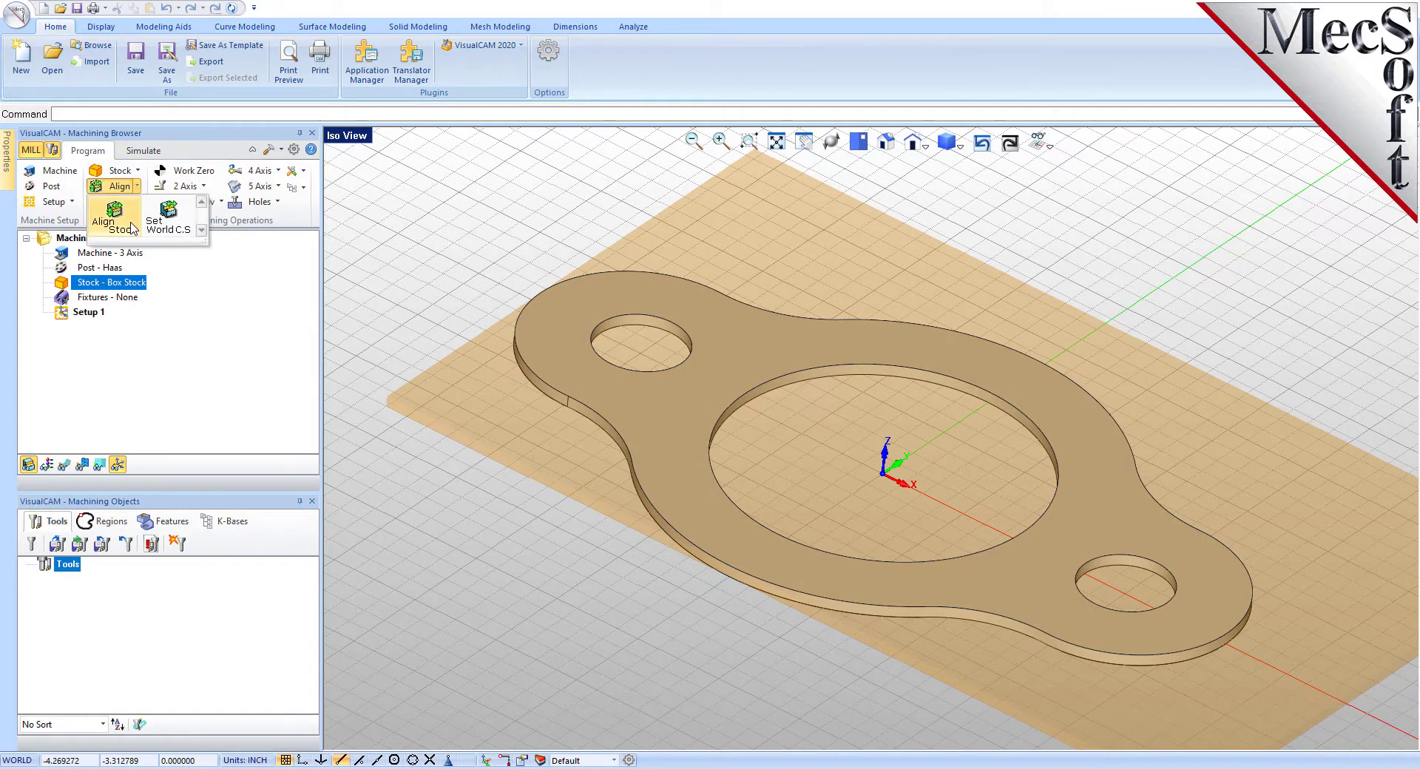
pyautogui.click(133, 228)
pyautogui.moveTo(180, 163); pyautogui.dragTo(327, 207)
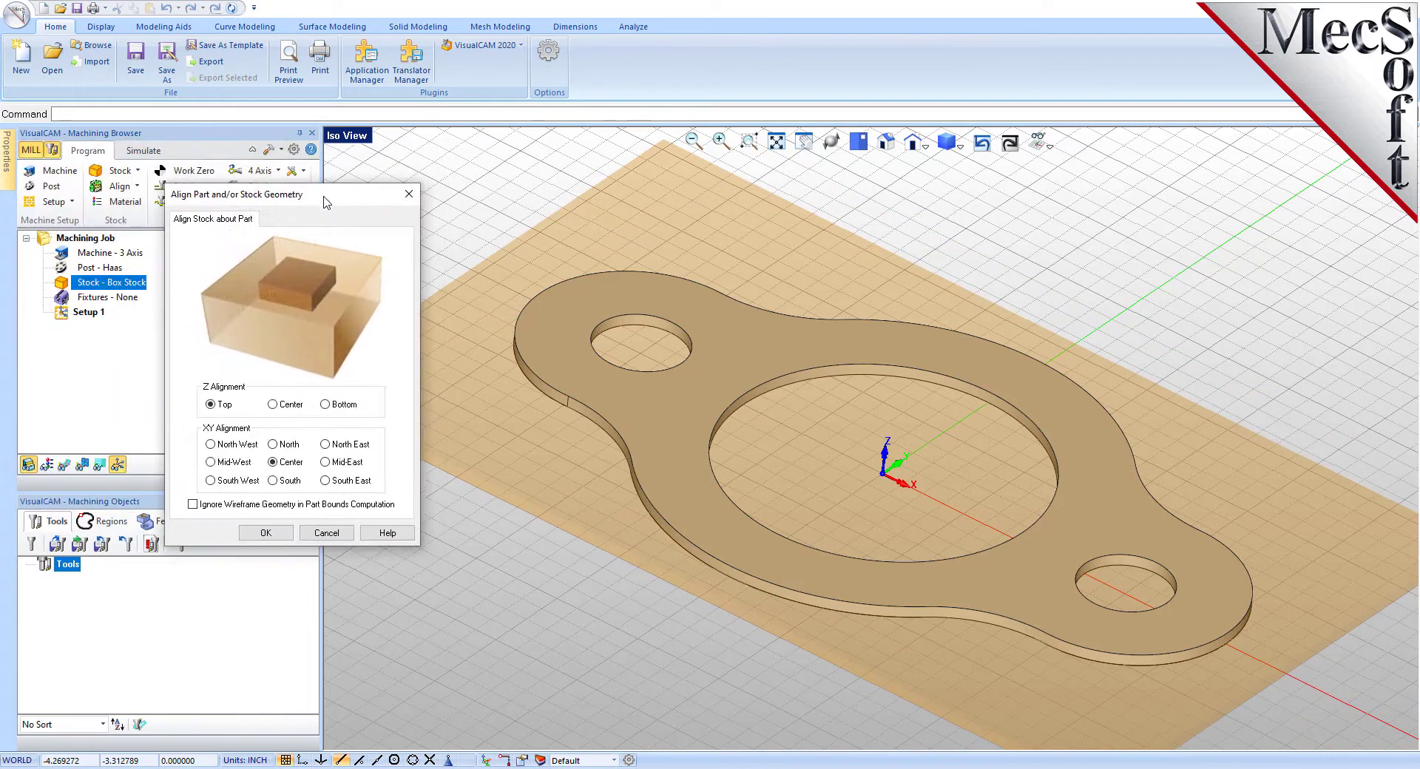
pyautogui.click(272, 534)
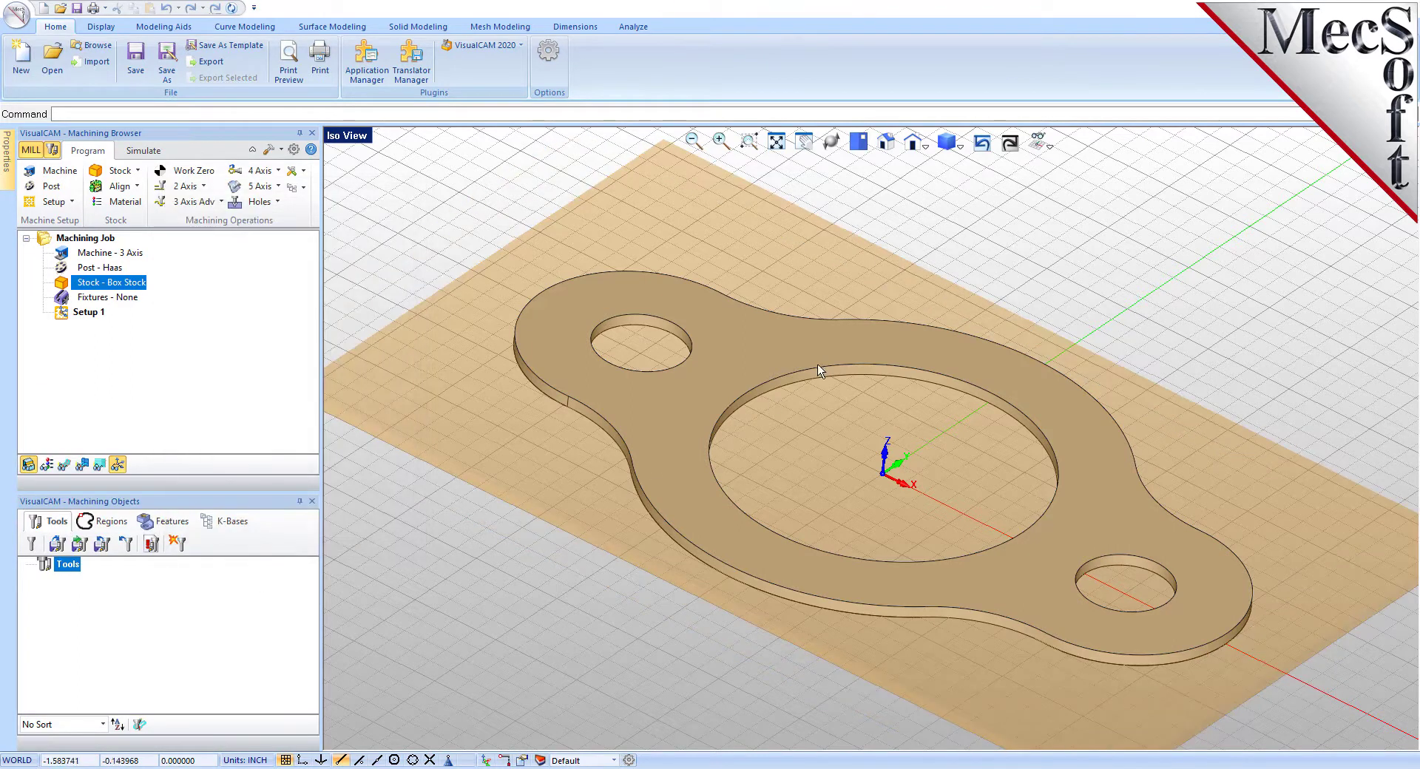
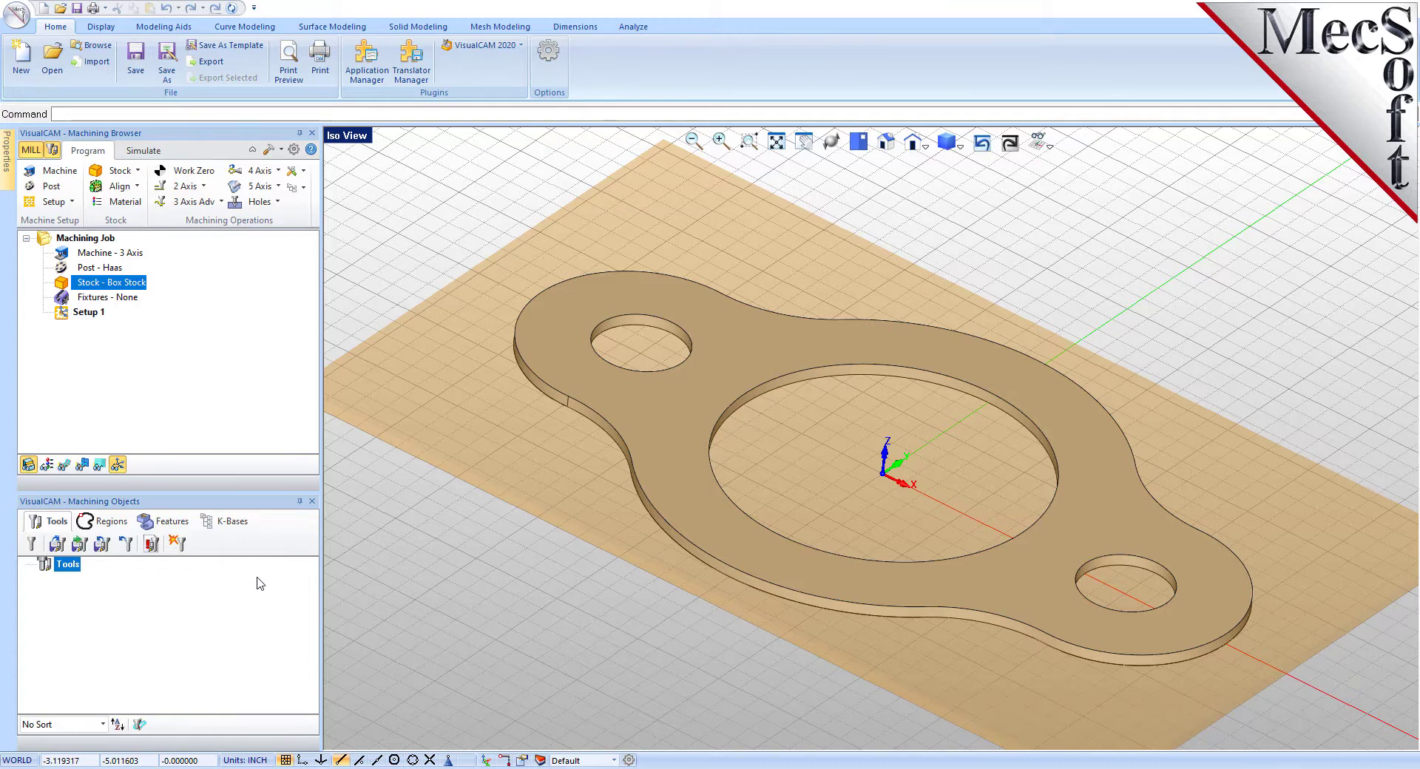
# Assign WOOD from FeedsSpeedsDataINCH.xml as the stock material.
pyautogui.click(125, 201)
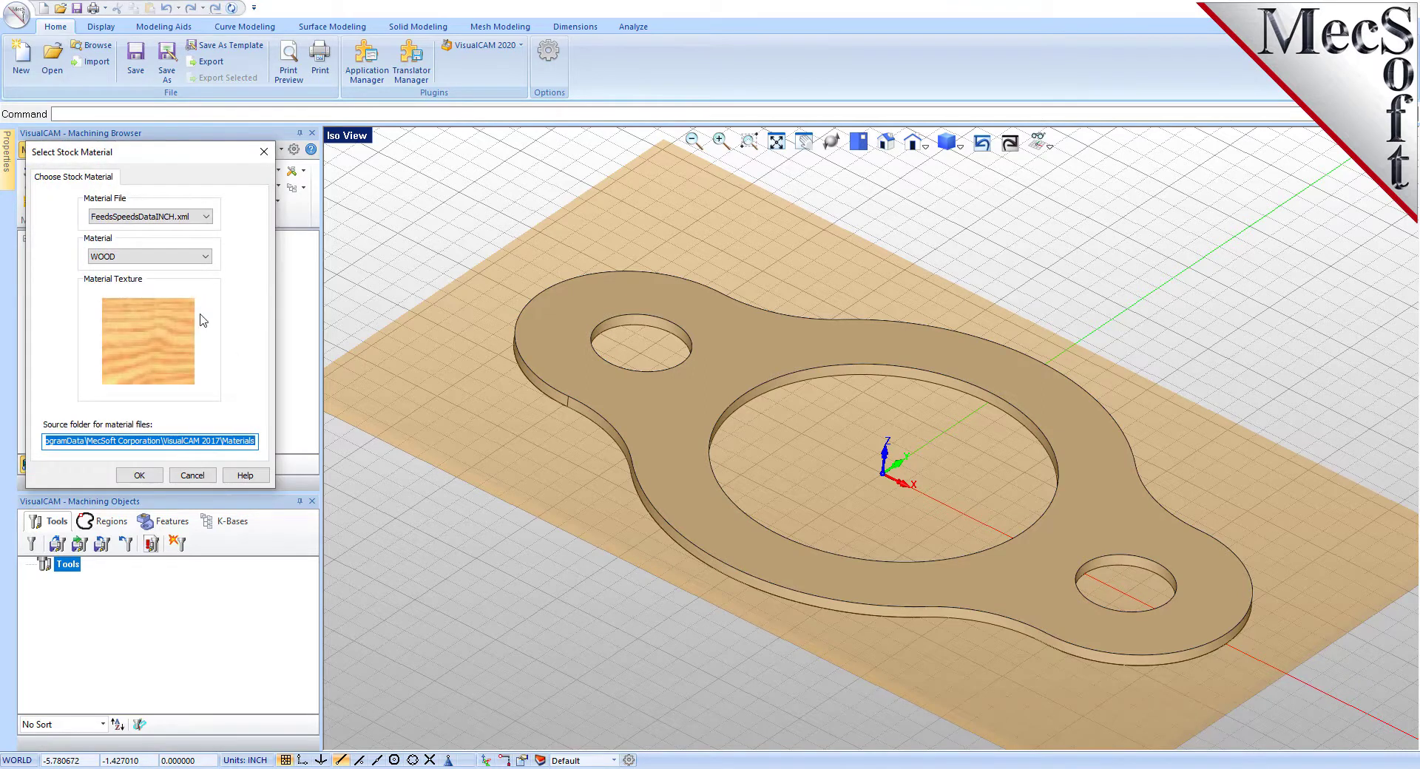
pyautogui.click(177, 259)
pyautogui.moveTo(206, 399); pyautogui.dragTo(205, 543)
pyautogui.click(115, 548)
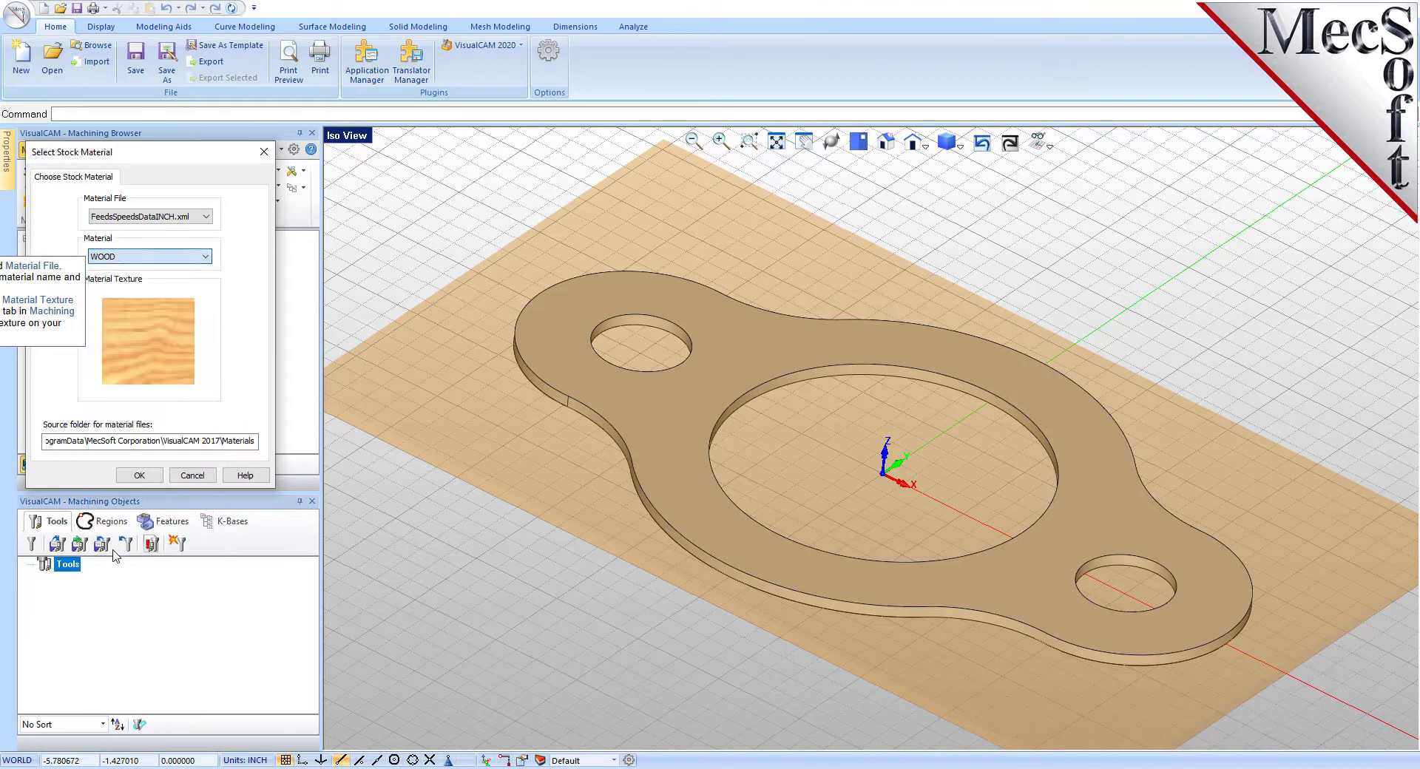
pyautogui.click(139, 475)
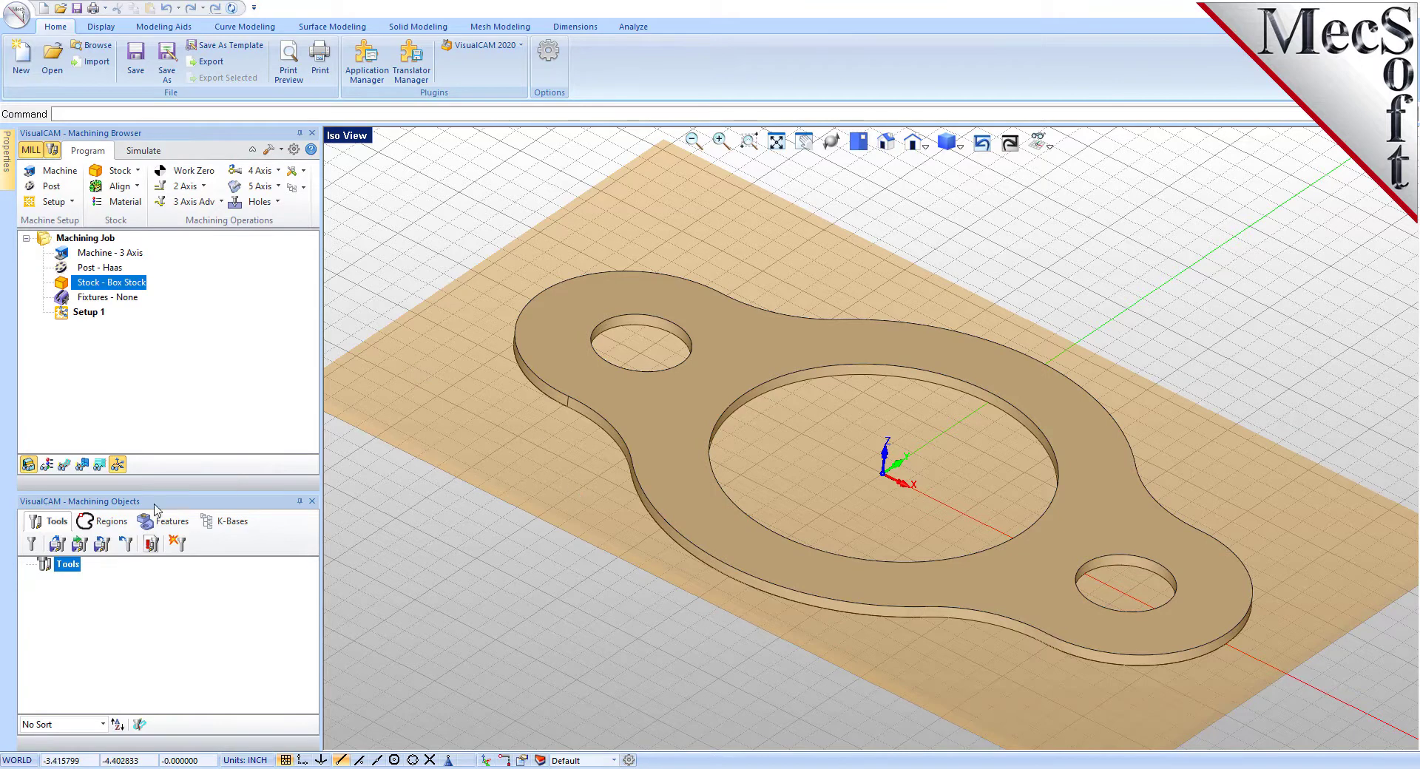
# Turn on the material texture display and view the wood grain on the stock and part.
pyautogui.click(49, 471)
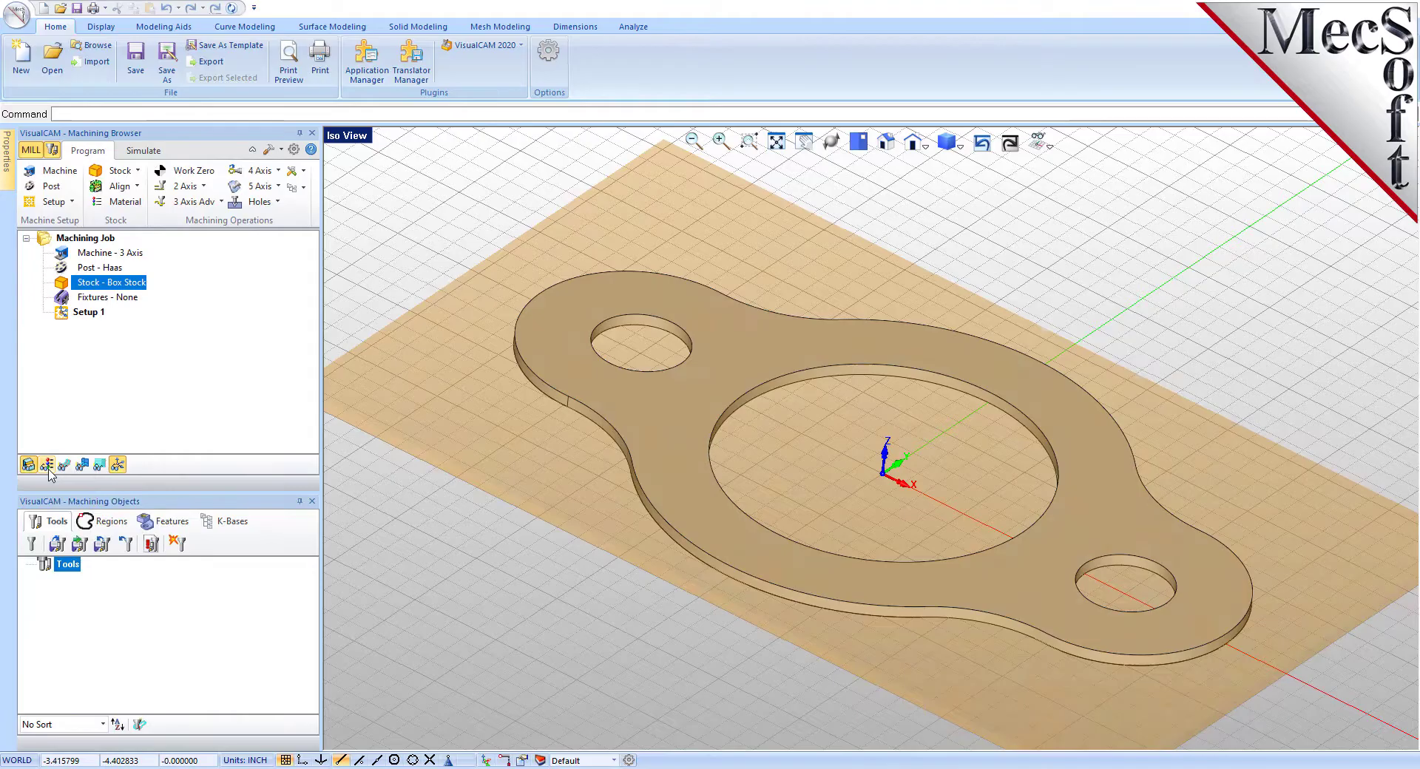
pyautogui.click(46, 466)
pyautogui.moveTo(1081, 566); pyautogui.dragTo(1102, 628, button='middle')
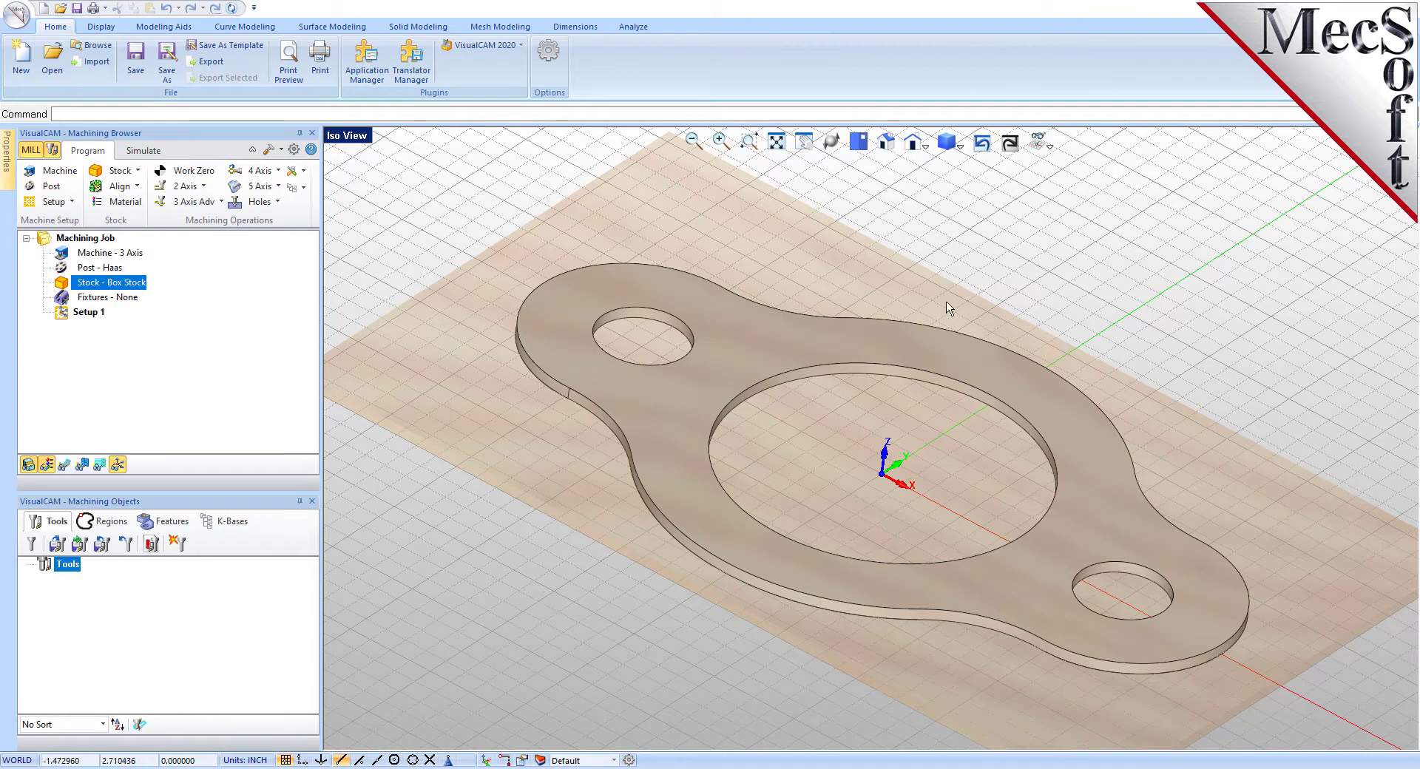
pyautogui.scroll(-1, 969, 318)
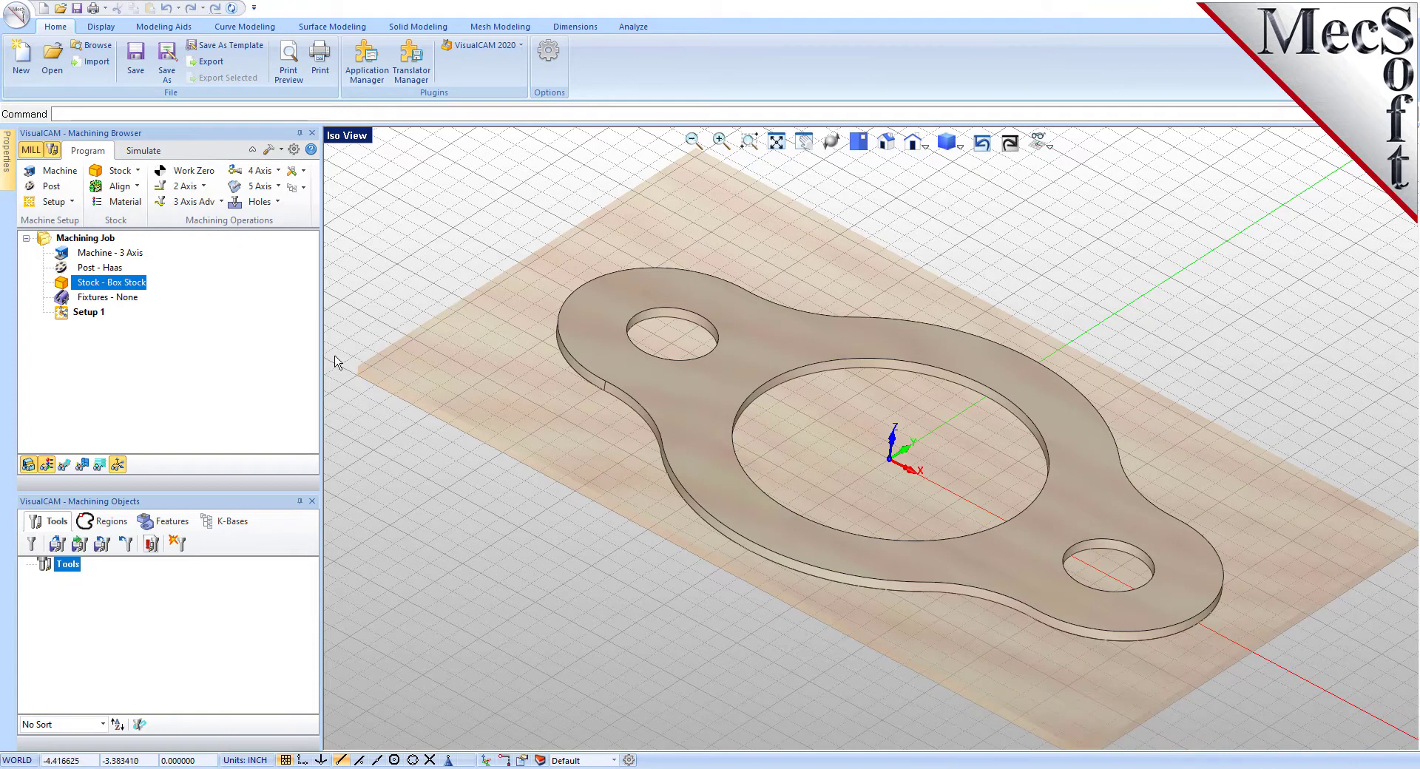
# Locate the world coordinate system origin on the stock box at the Highest Z face and South West corner.
pyautogui.click(127, 189)
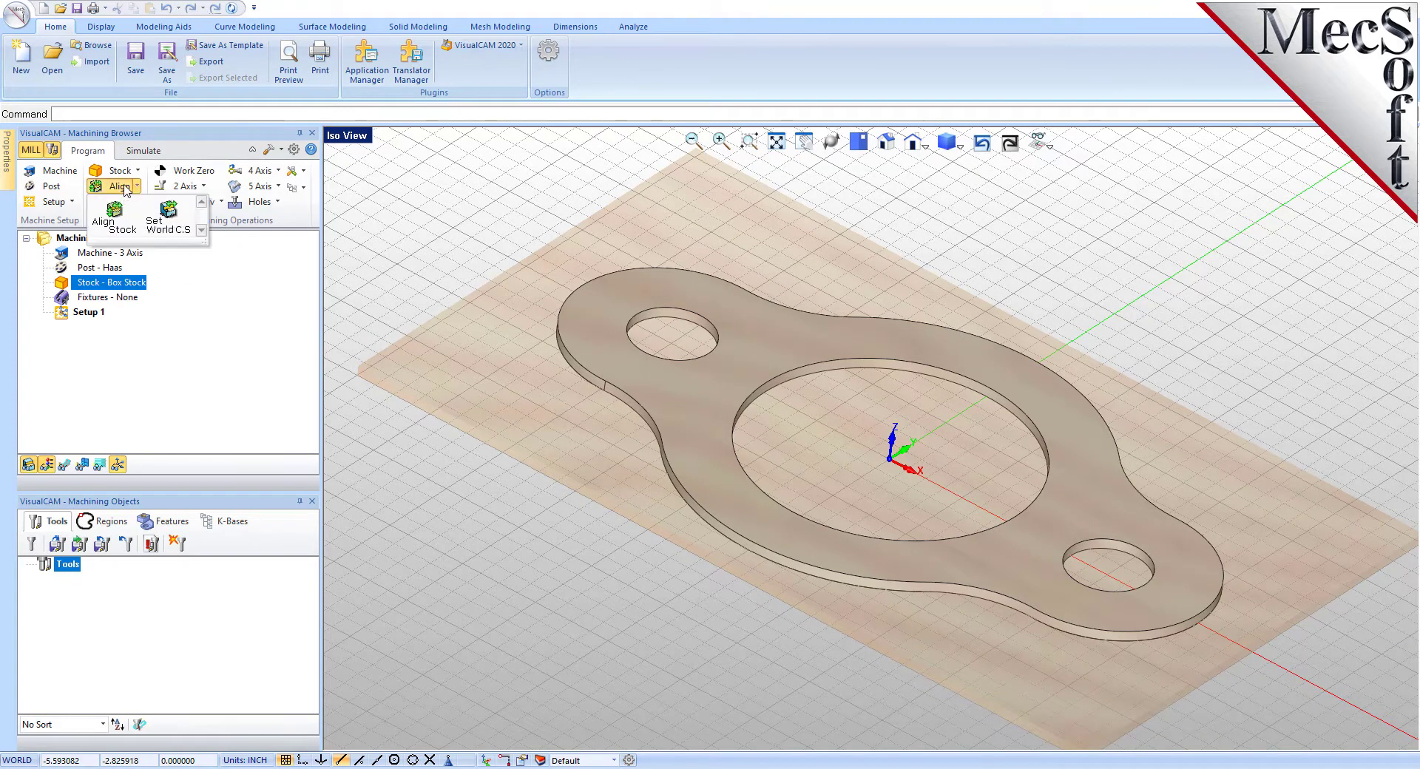
pyautogui.click(189, 231)
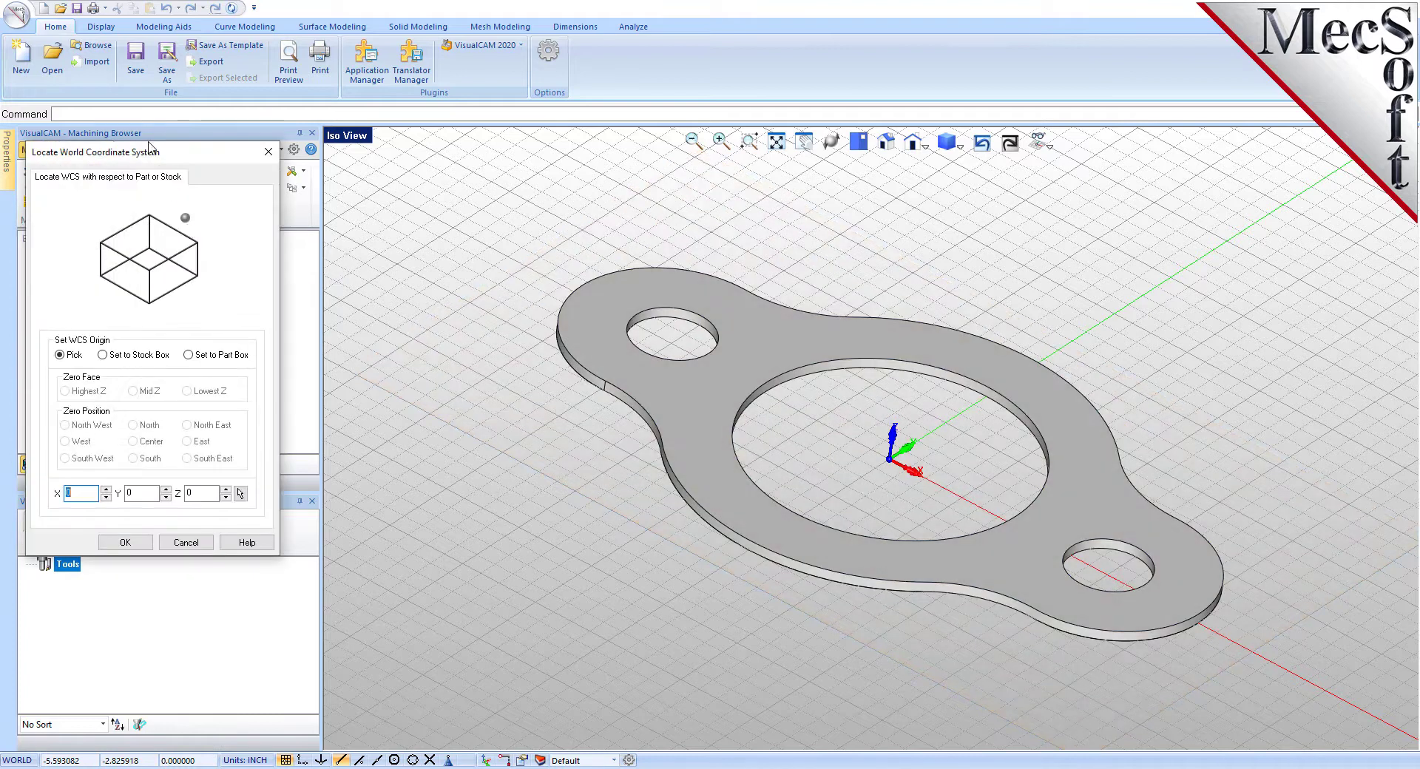
pyautogui.moveTo(149, 144); pyautogui.dragTo(406, 135)
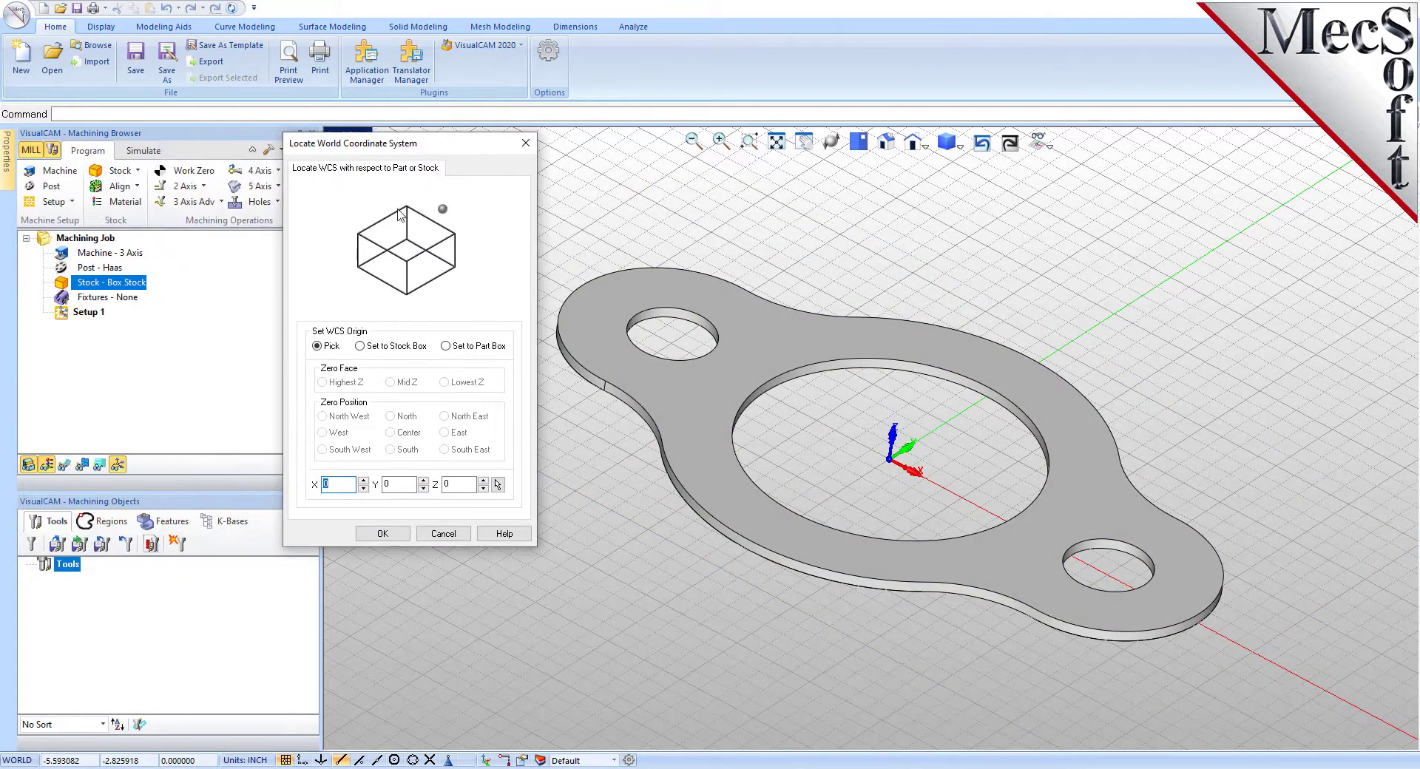
pyautogui.click(360, 346)
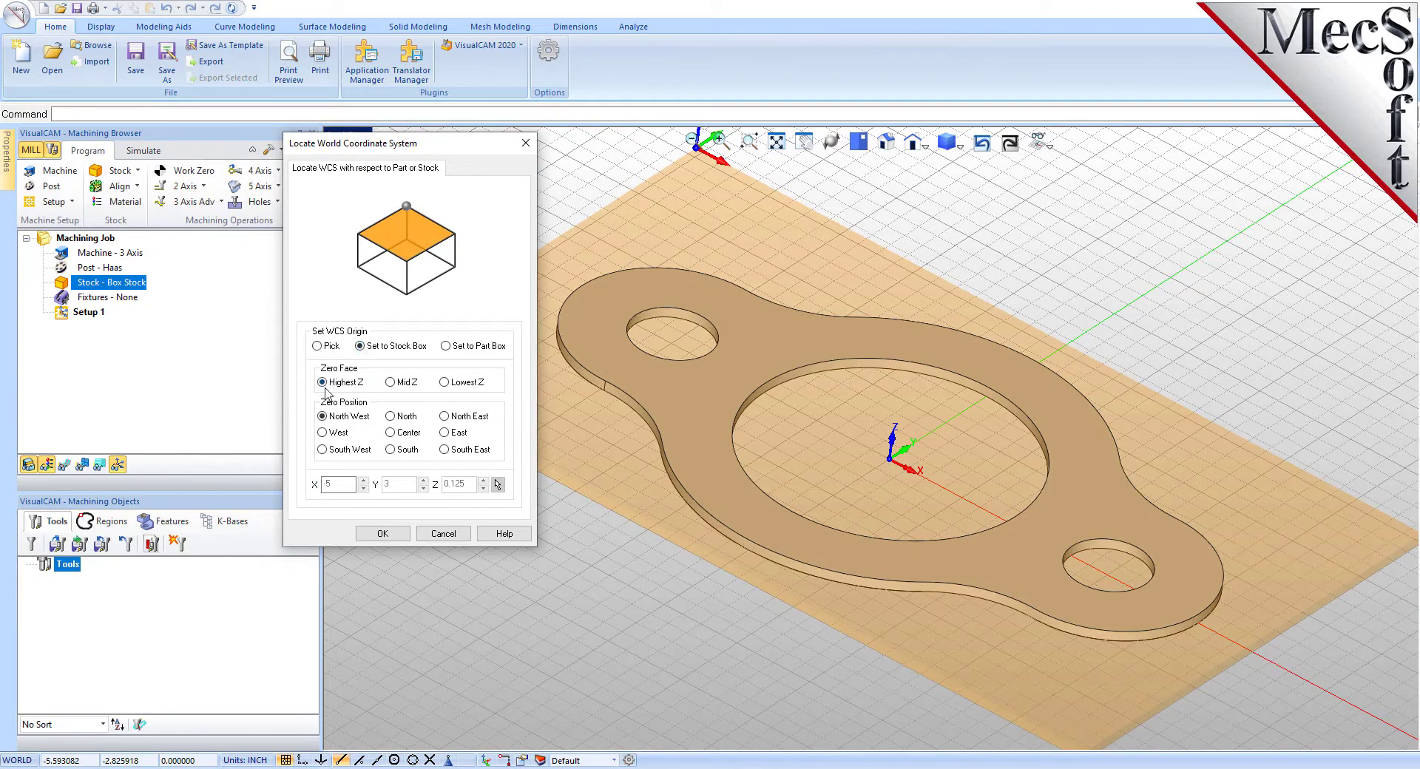
pyautogui.moveTo(326, 392)
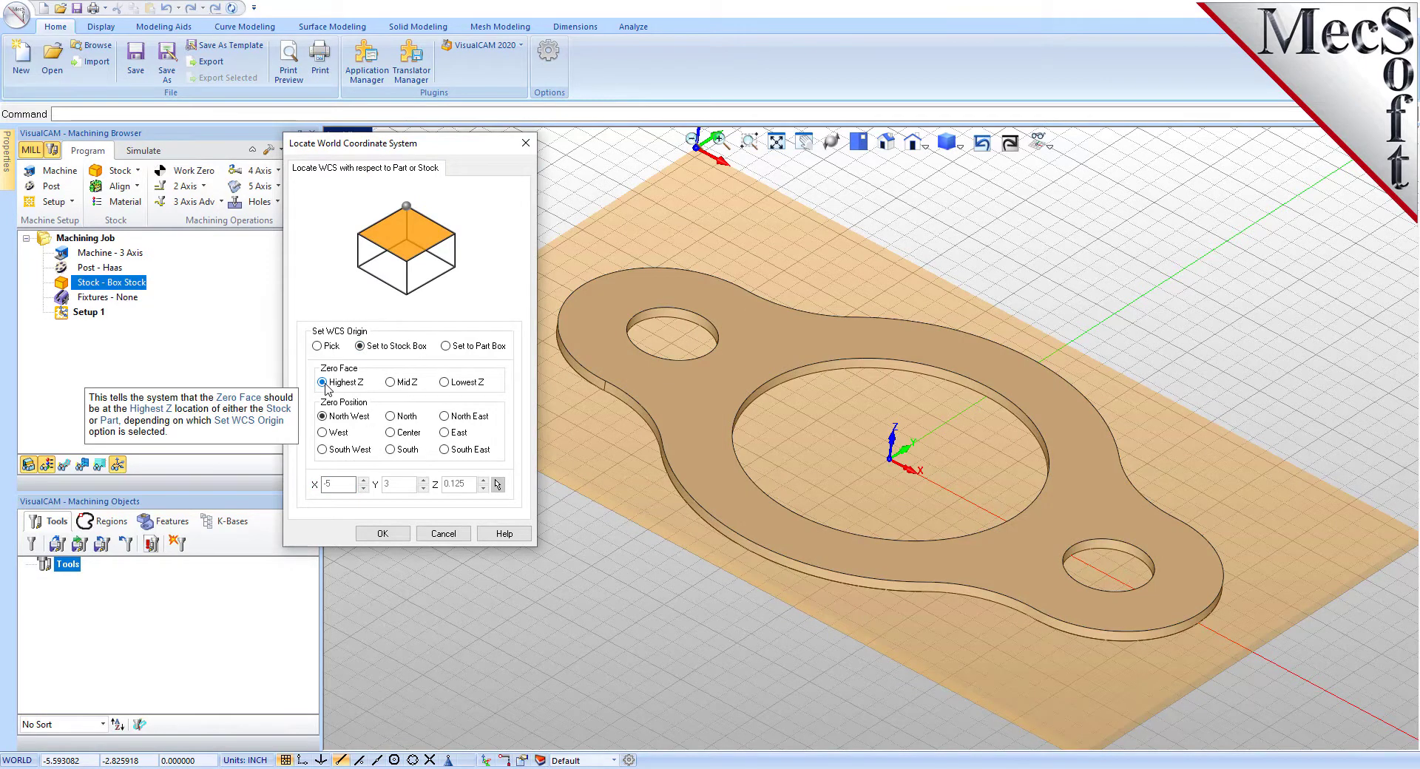
pyautogui.click(324, 450)
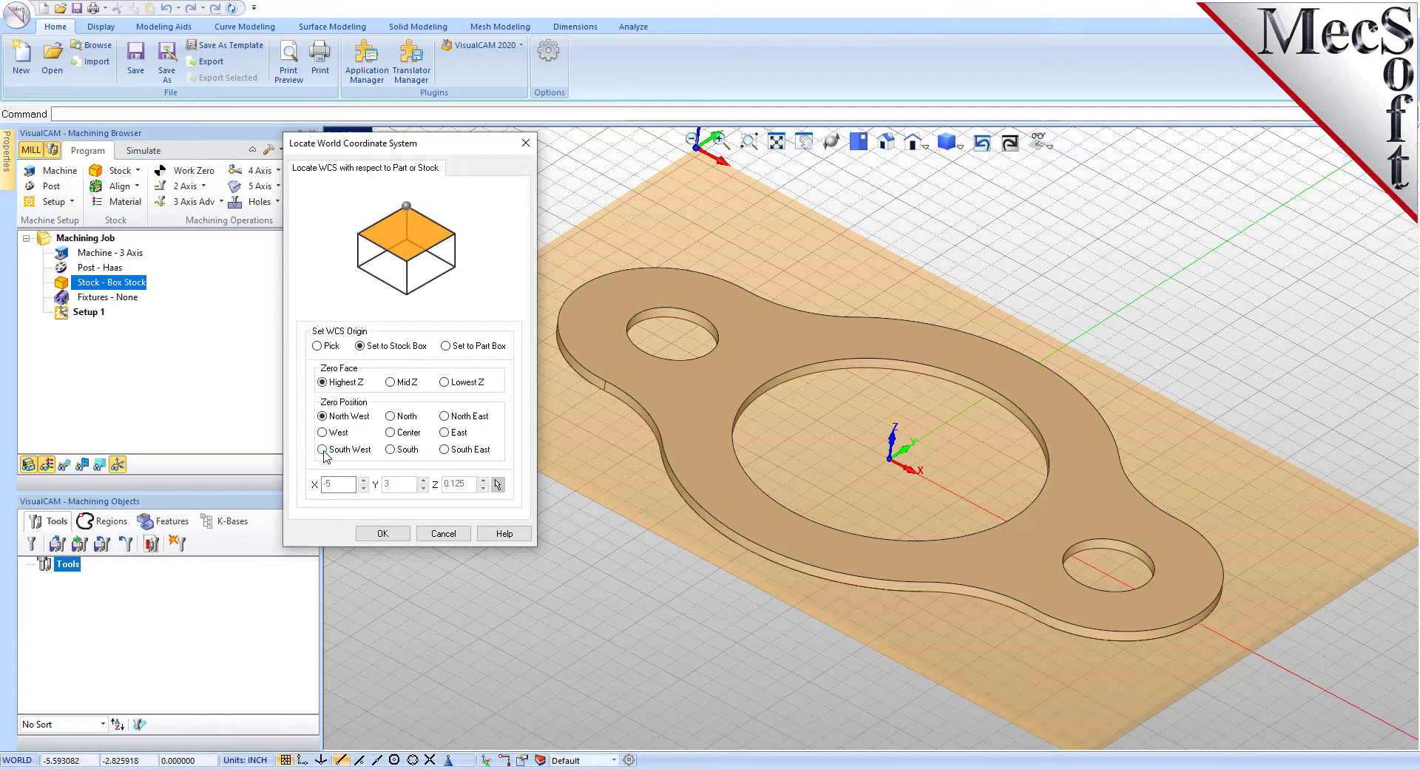
pyautogui.moveTo(436, 148); pyautogui.dragTo(189, 221)
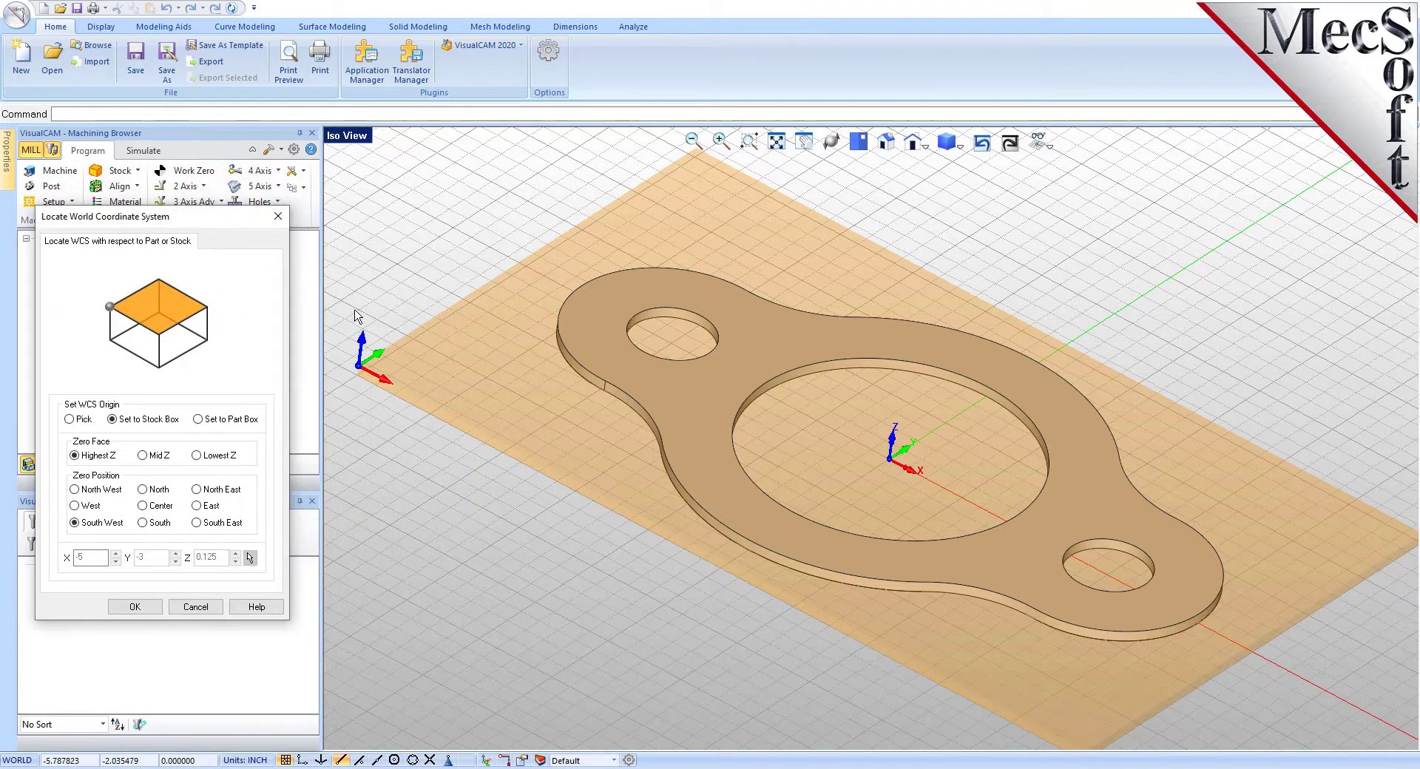
pyautogui.scroll(5, 355, 325)
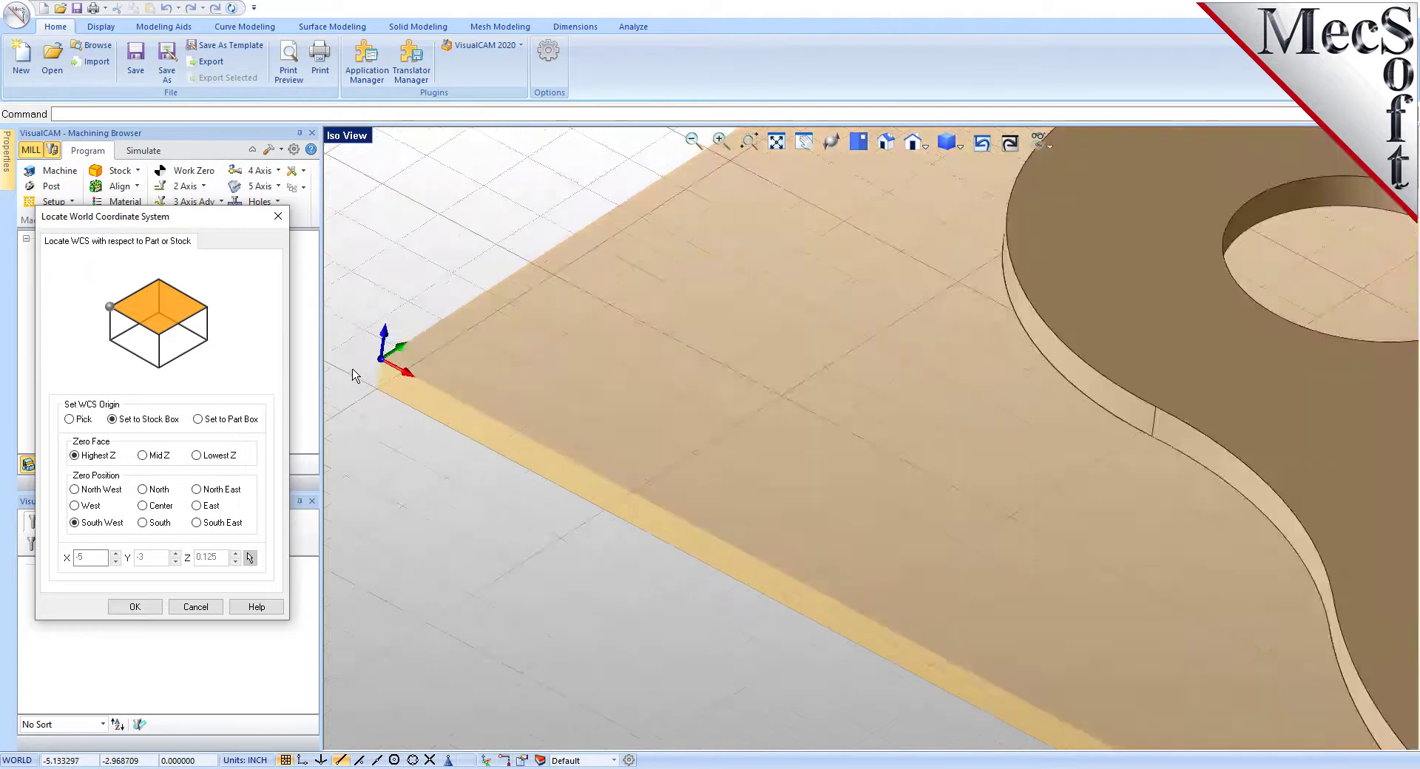
pyautogui.scroll(3, 354, 376)
pyautogui.scroll(-1, 413, 357)
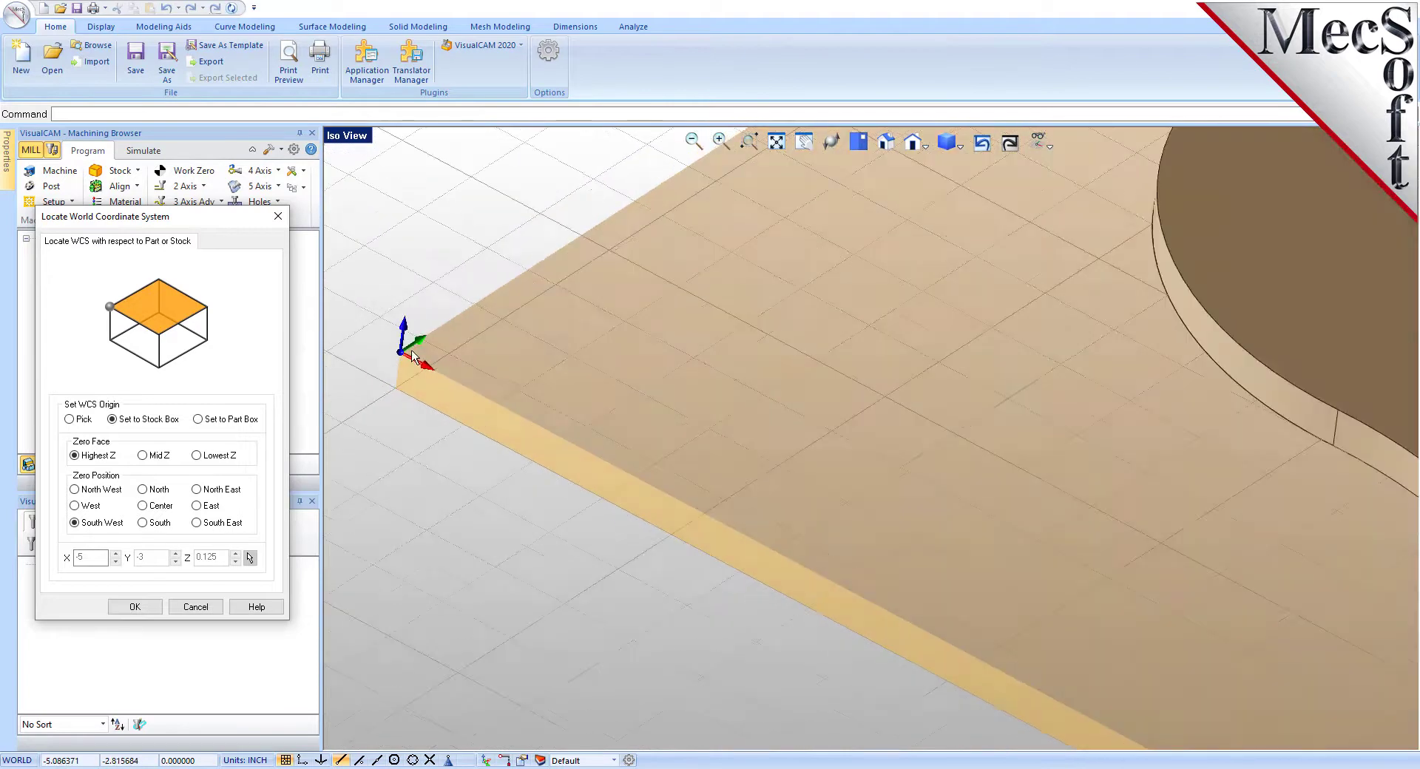
pyautogui.scroll(-6, 412, 358)
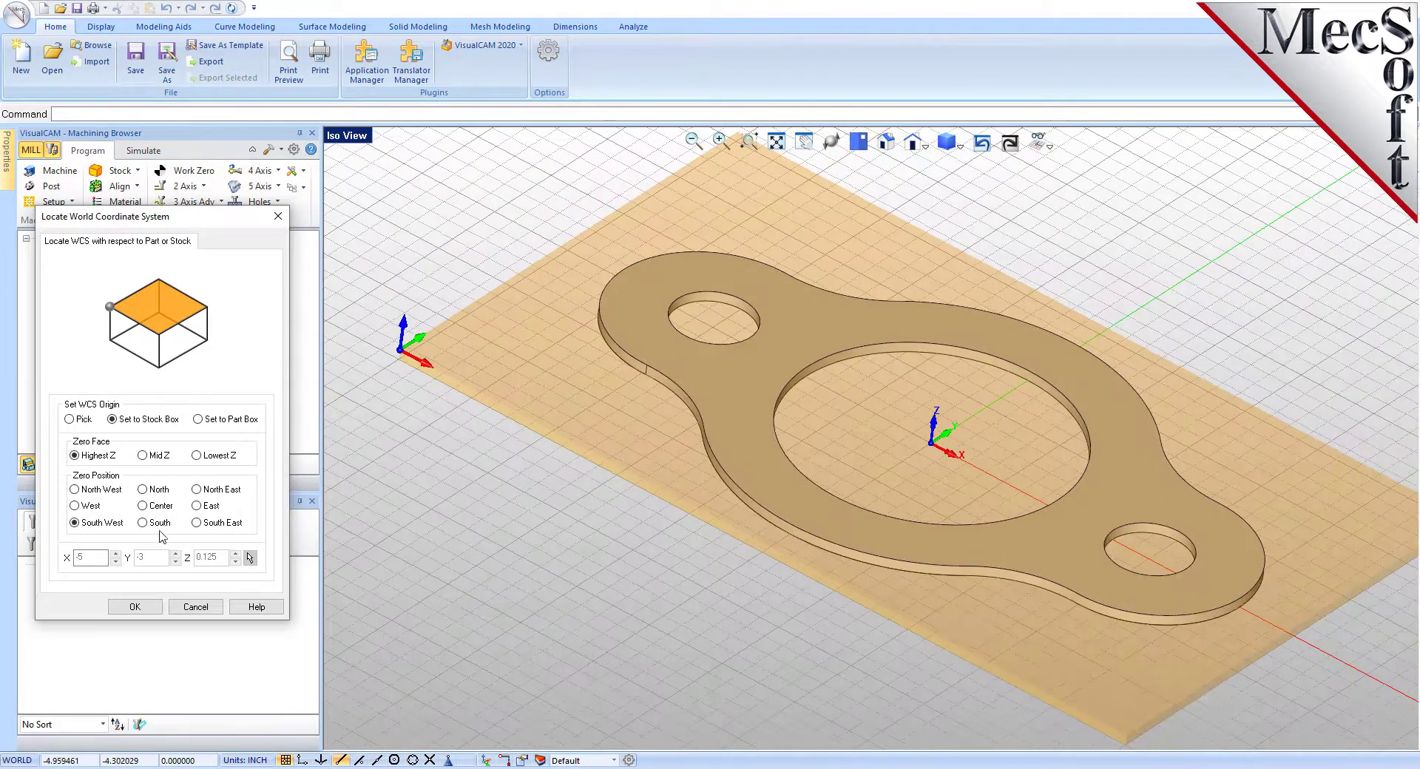
pyautogui.click(134, 606)
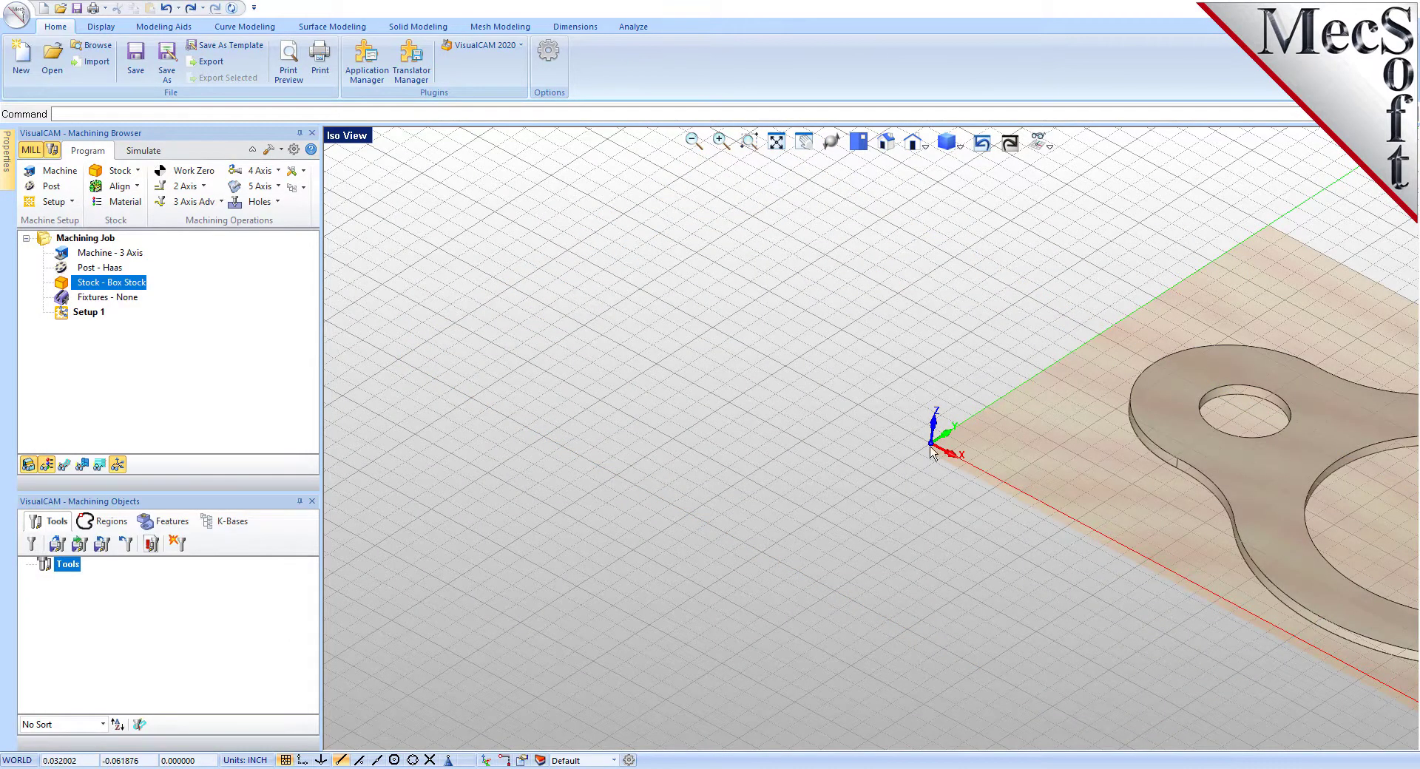
# Generate a work zero set to the stock box at the Highest Z face and South West corner.
pyautogui.click(775, 141)
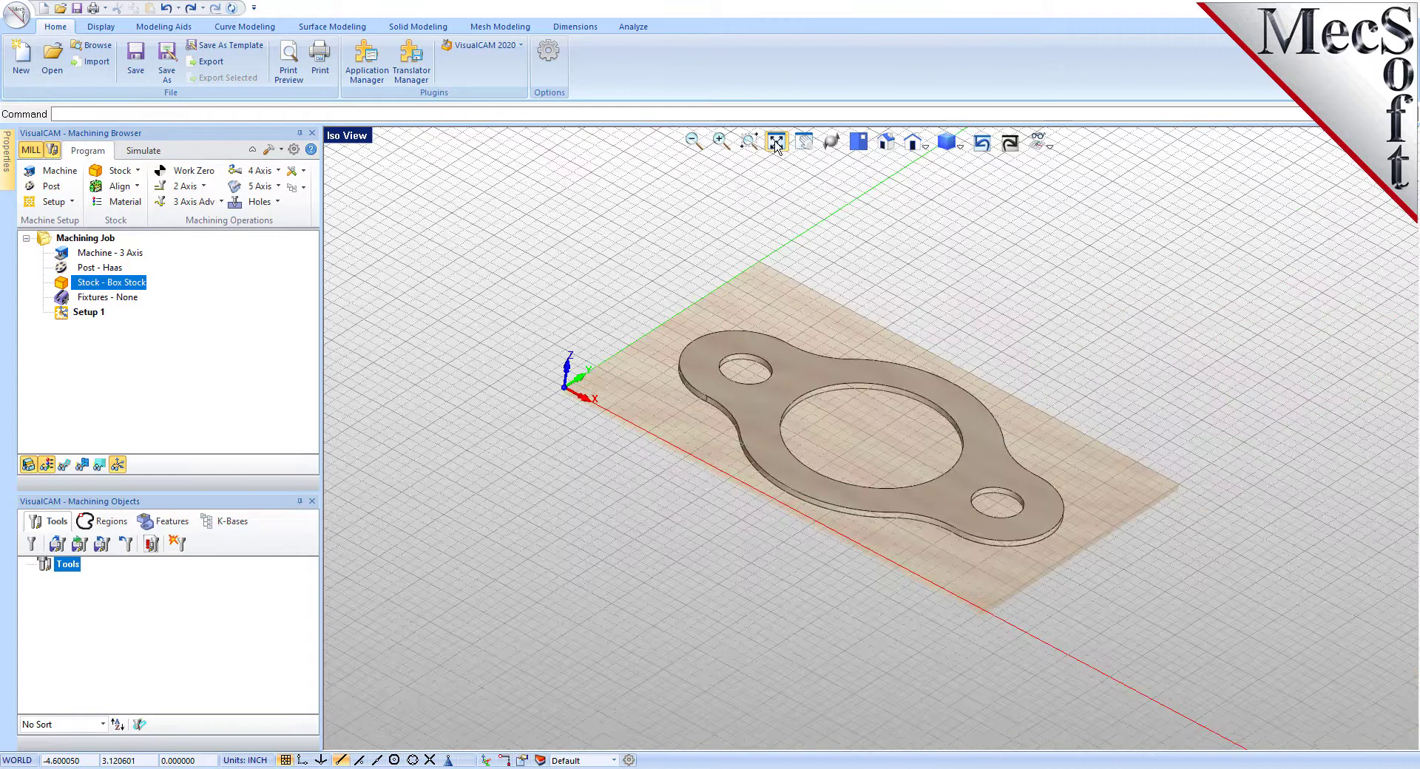
pyautogui.scroll(3, 822, 454)
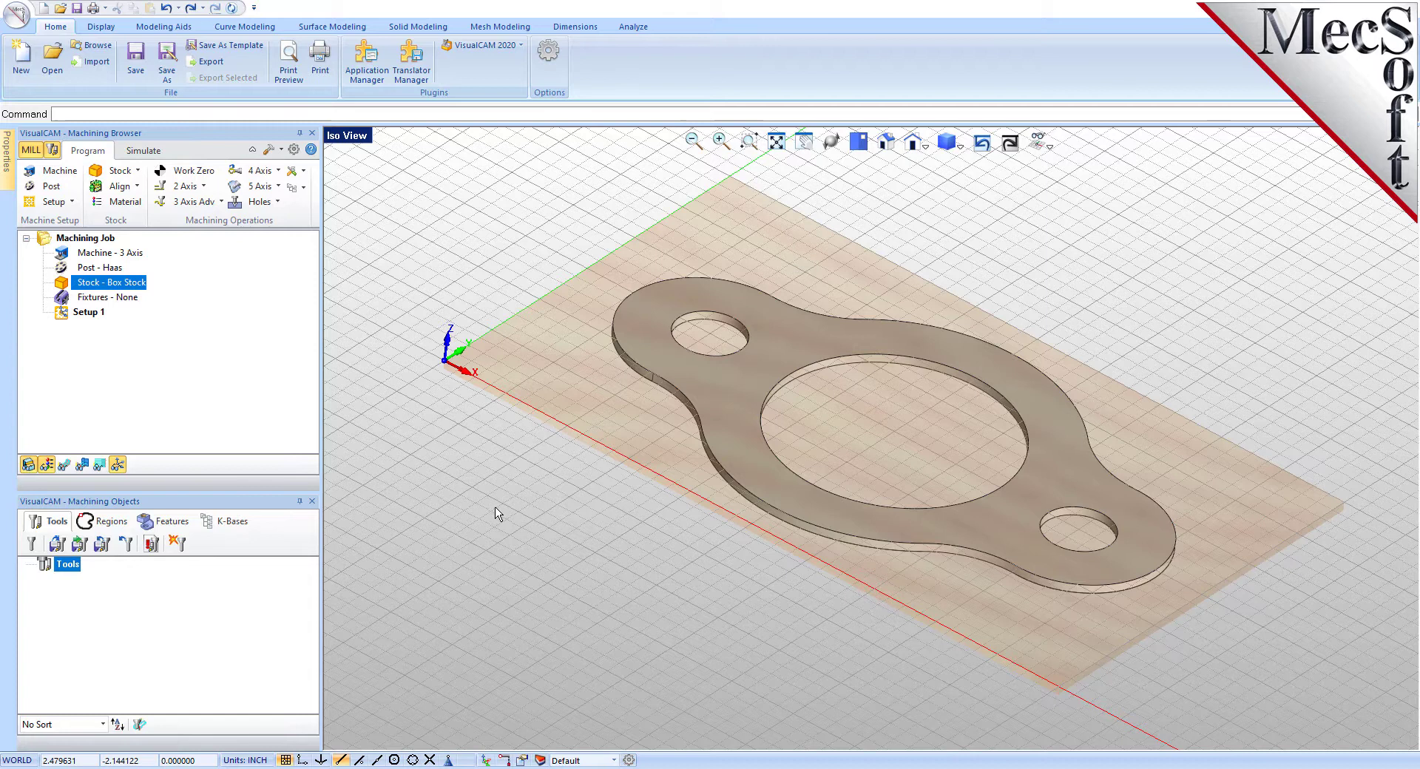
pyautogui.click(198, 172)
pyautogui.moveTo(169, 161); pyautogui.dragTo(287, 162)
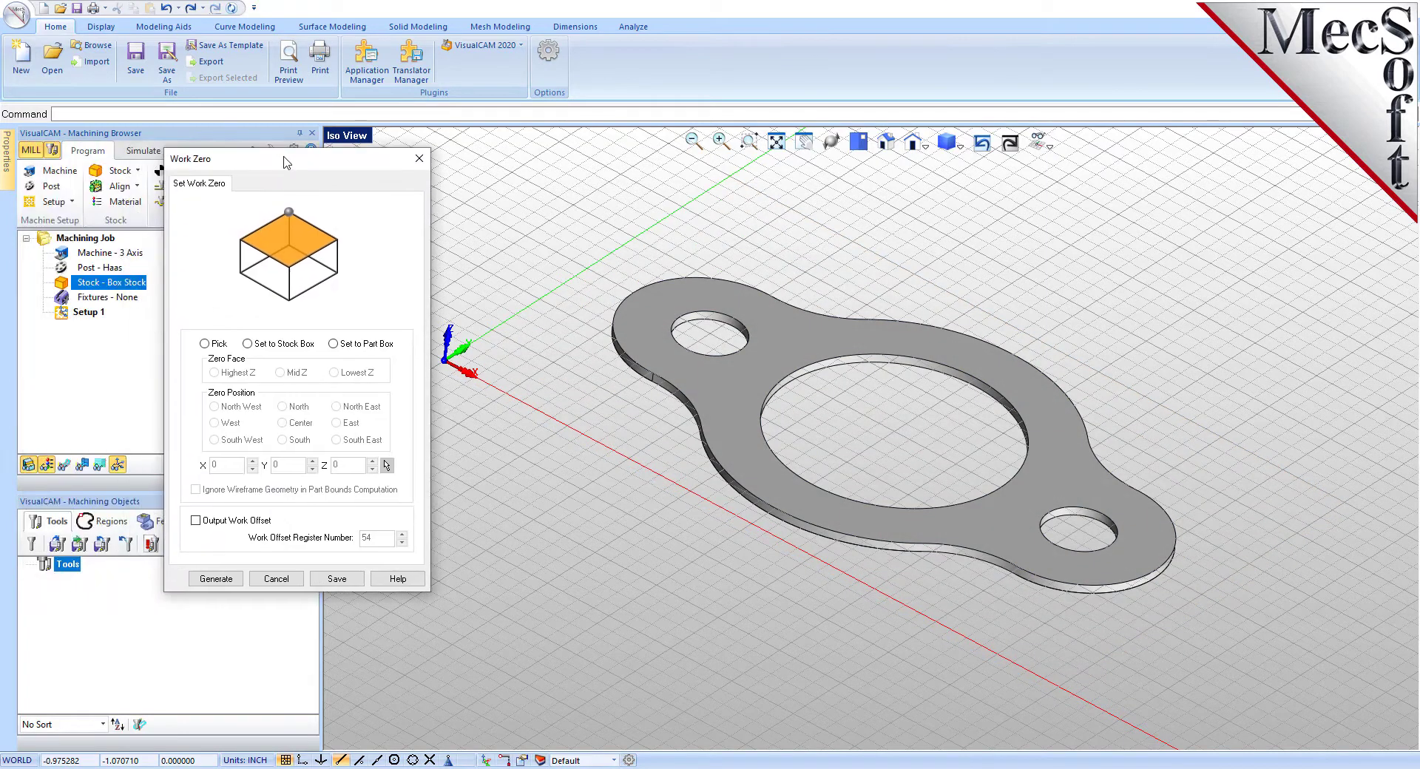
pyautogui.click(249, 344)
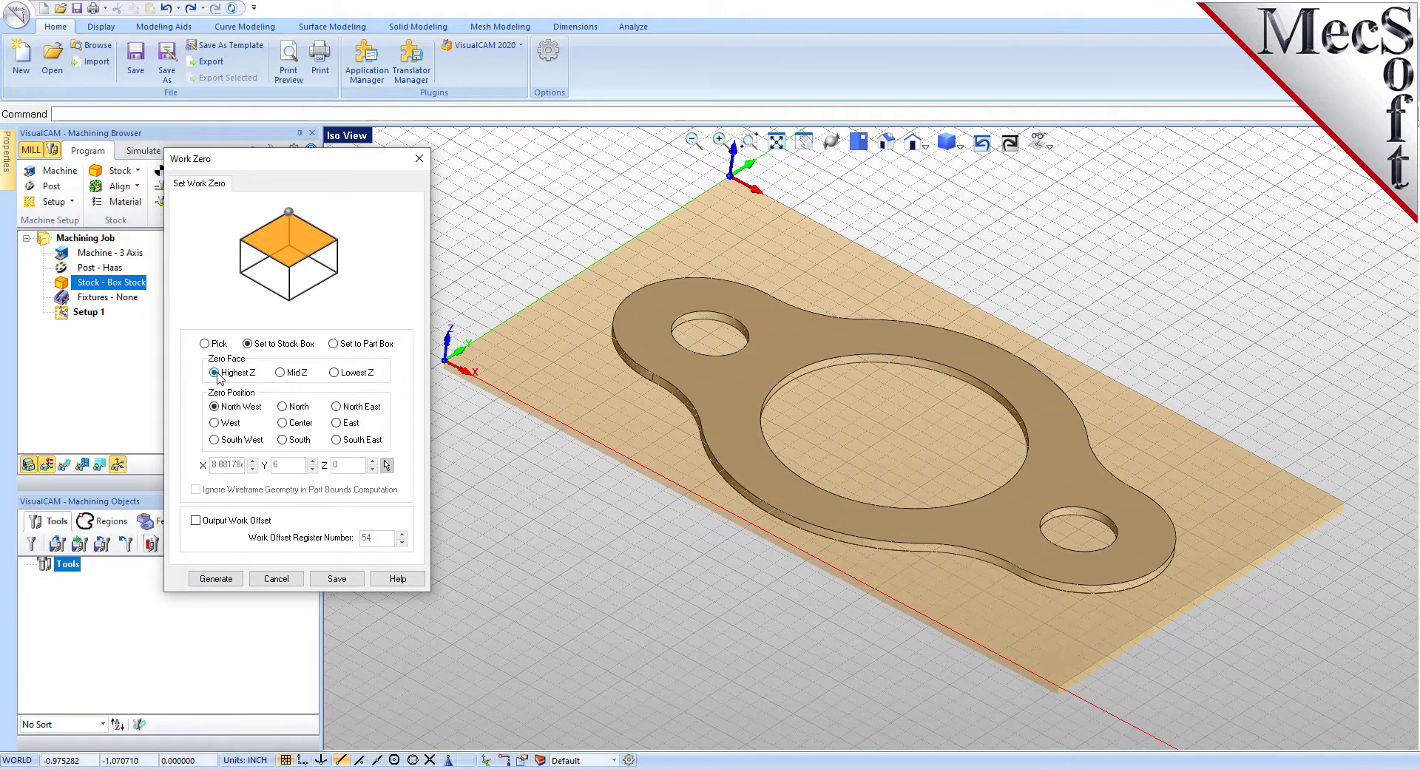
pyautogui.moveTo(218, 375)
pyautogui.click(215, 441)
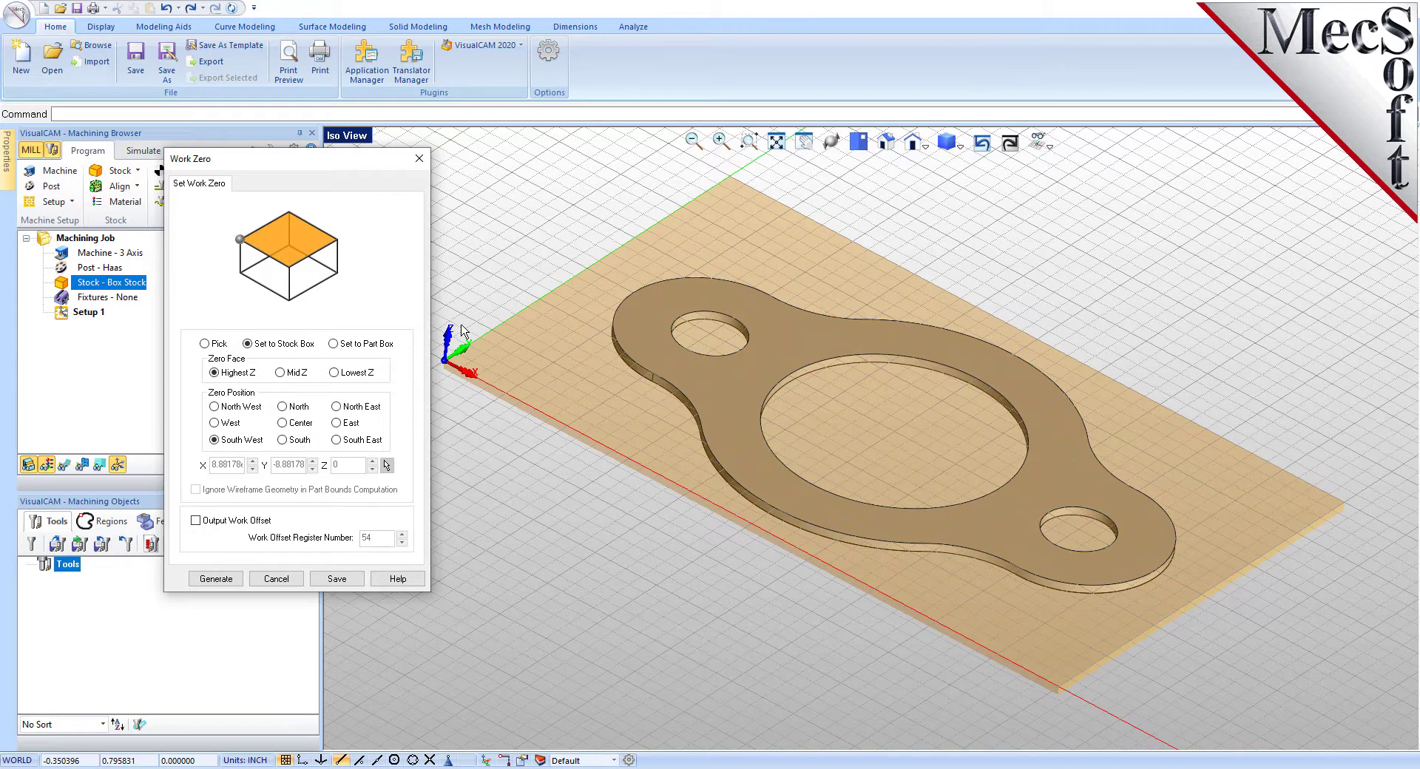
pyautogui.click(217, 579)
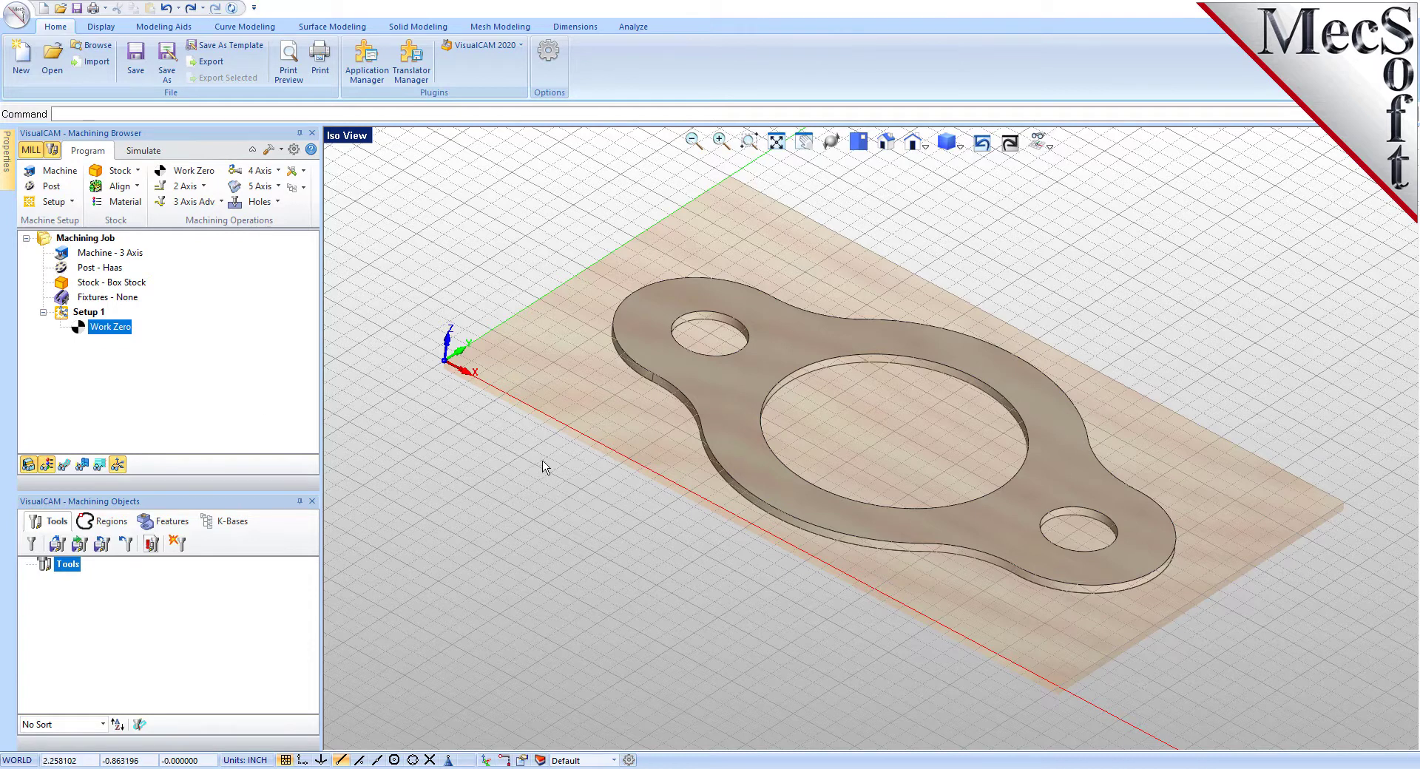
# Start a new flat end mill named FlatMill-0.5, with tool and shank diameters of 0.5.
pyautogui.click(31, 544)
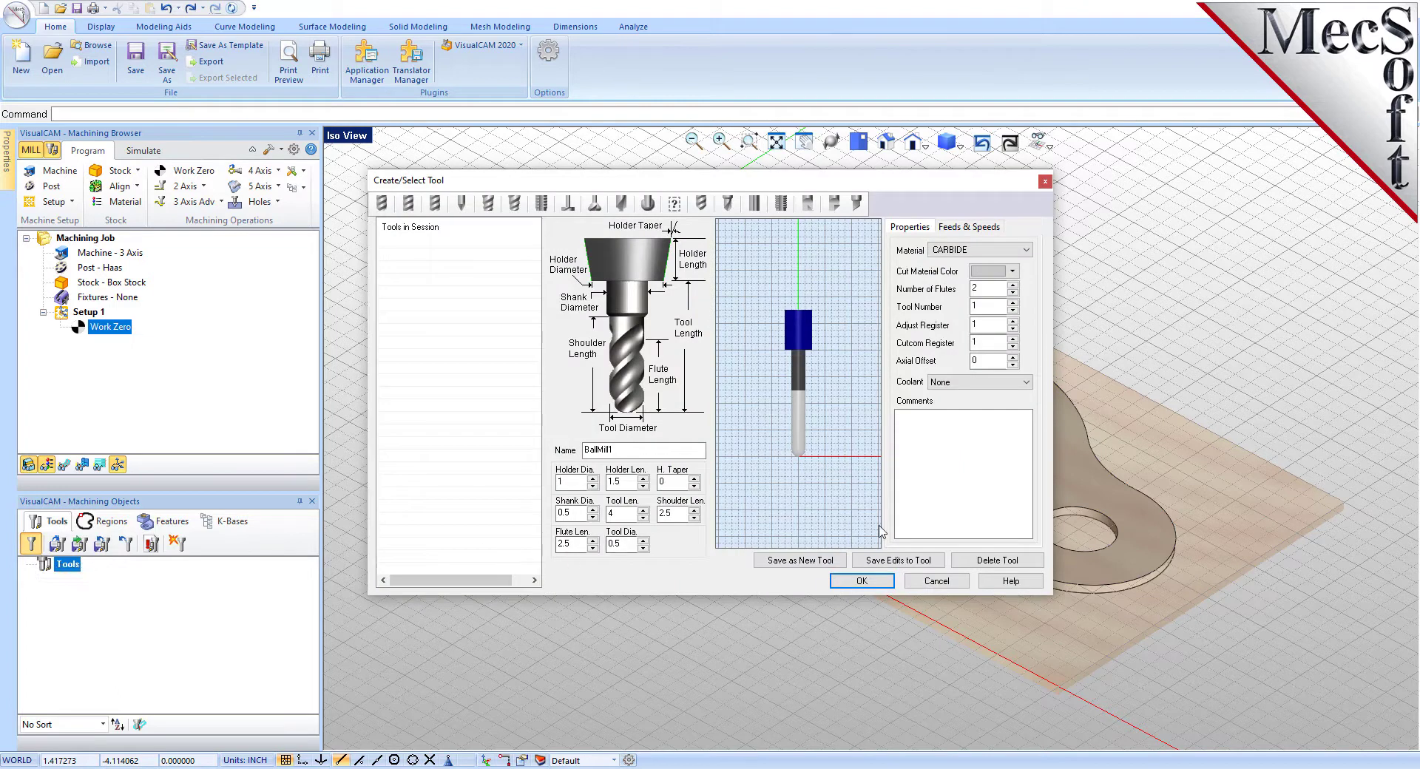
pyautogui.click(409, 204)
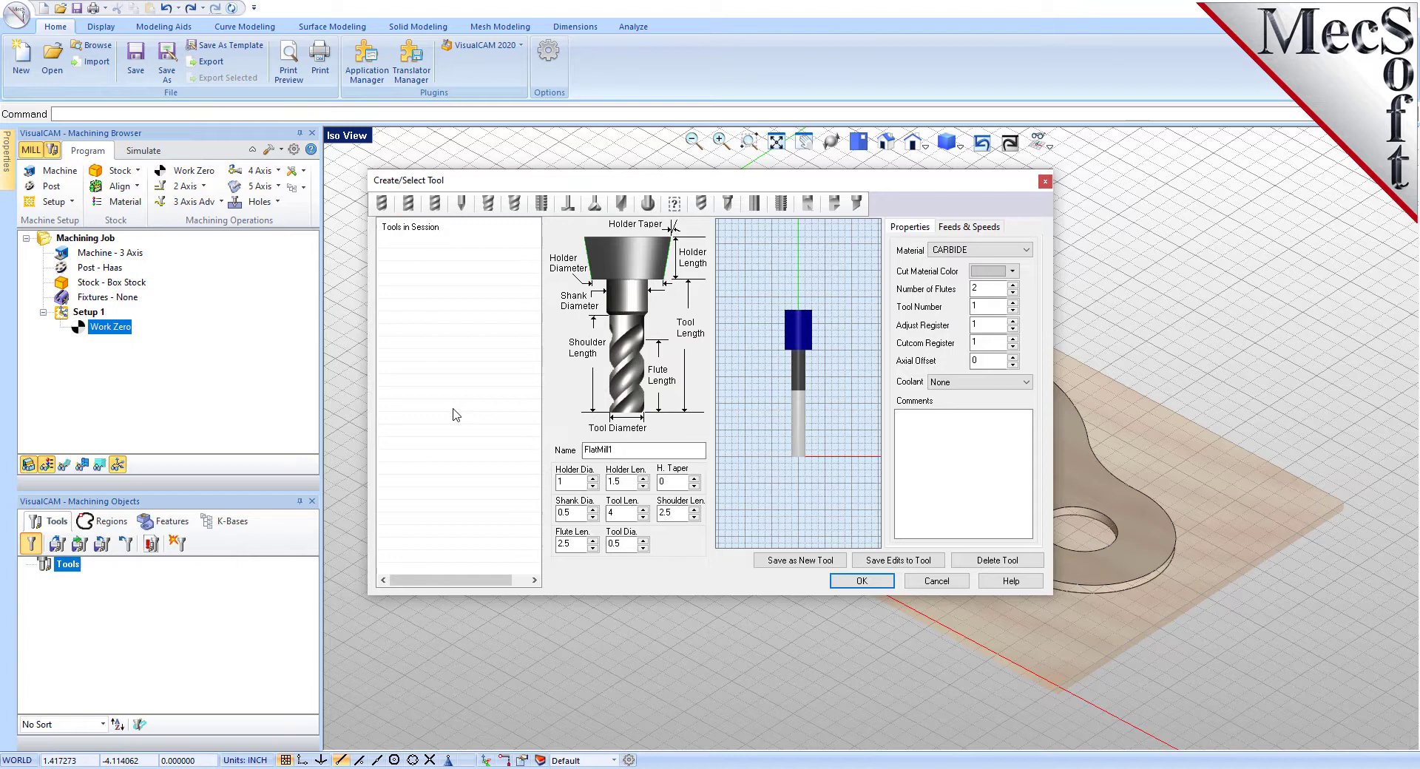
pyautogui.click(626, 449)
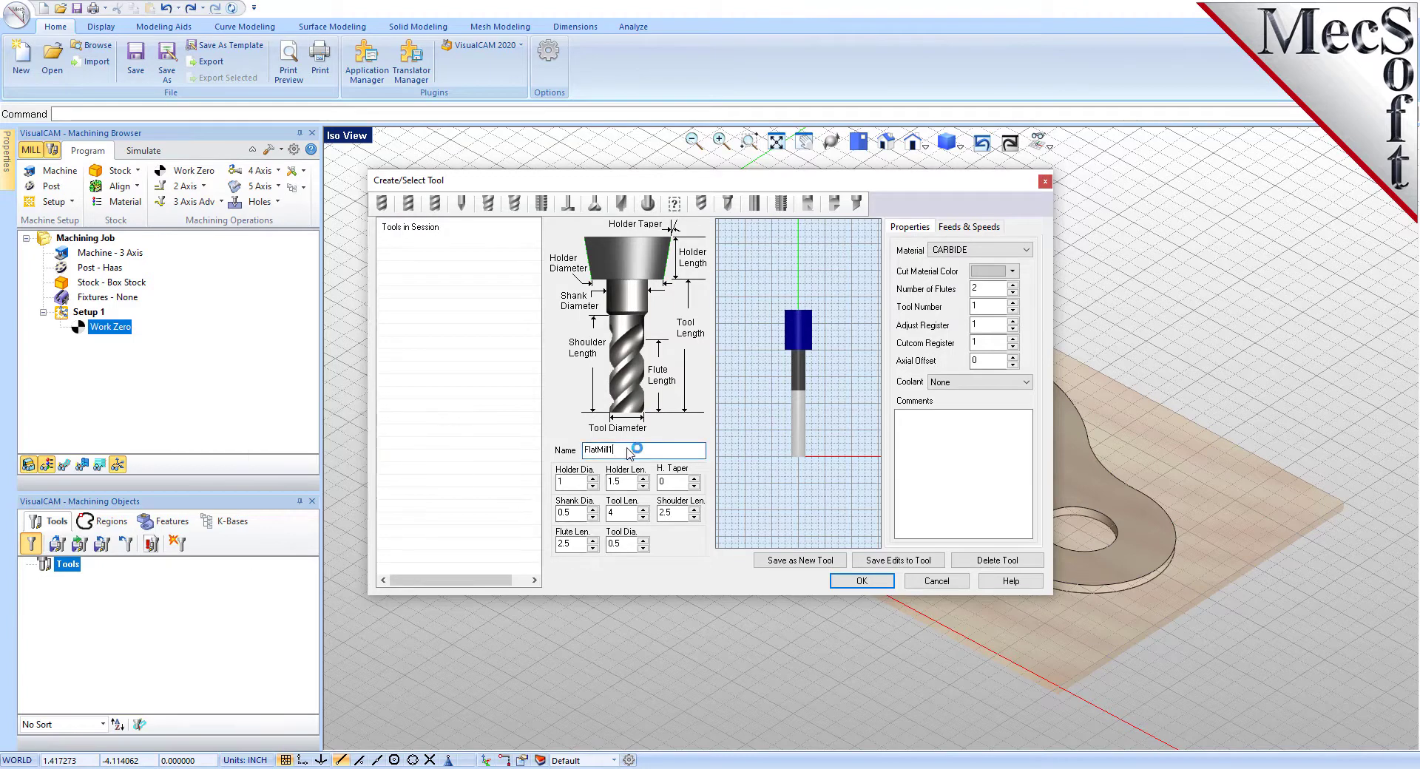
pyautogui.press('BackSpace')
pyautogui.write('-0.5')
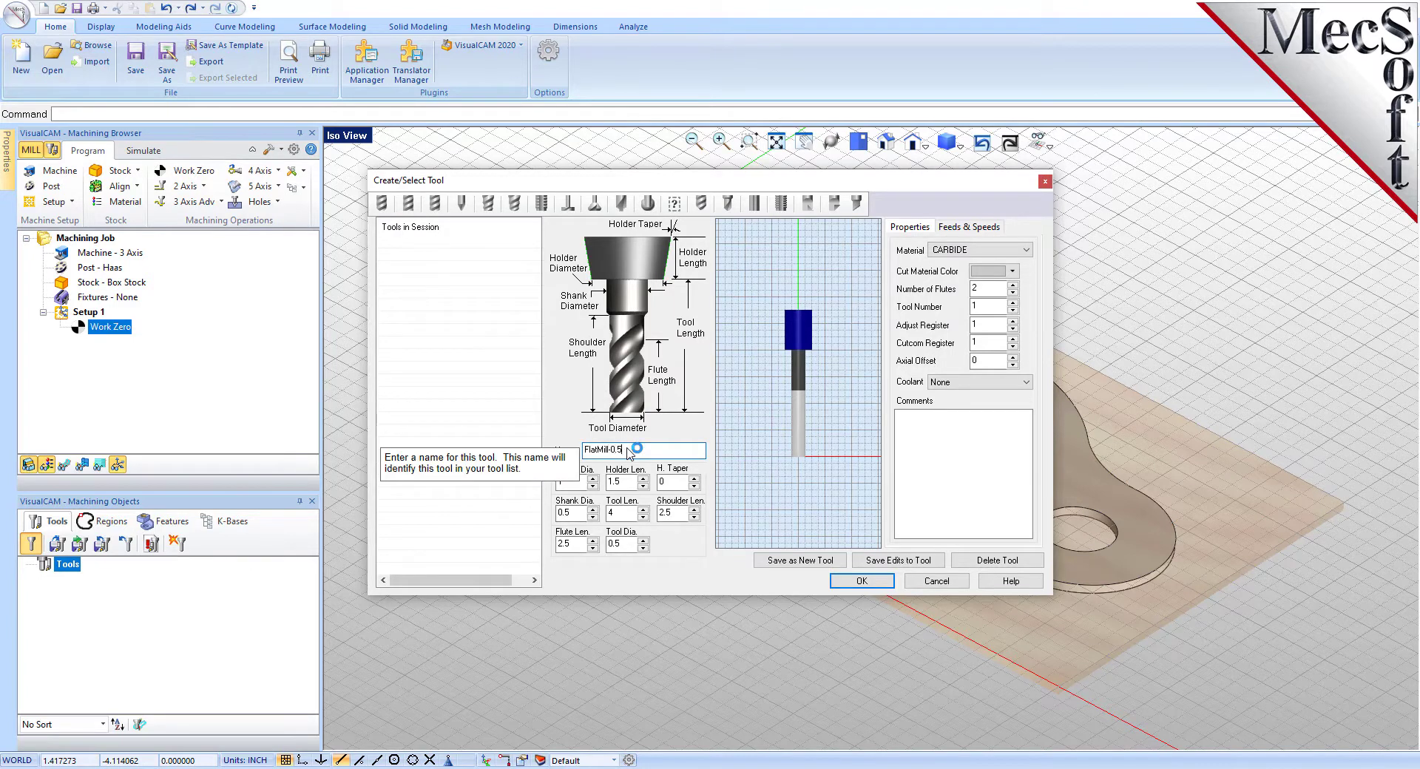
pyautogui.doubleClick(621, 544)
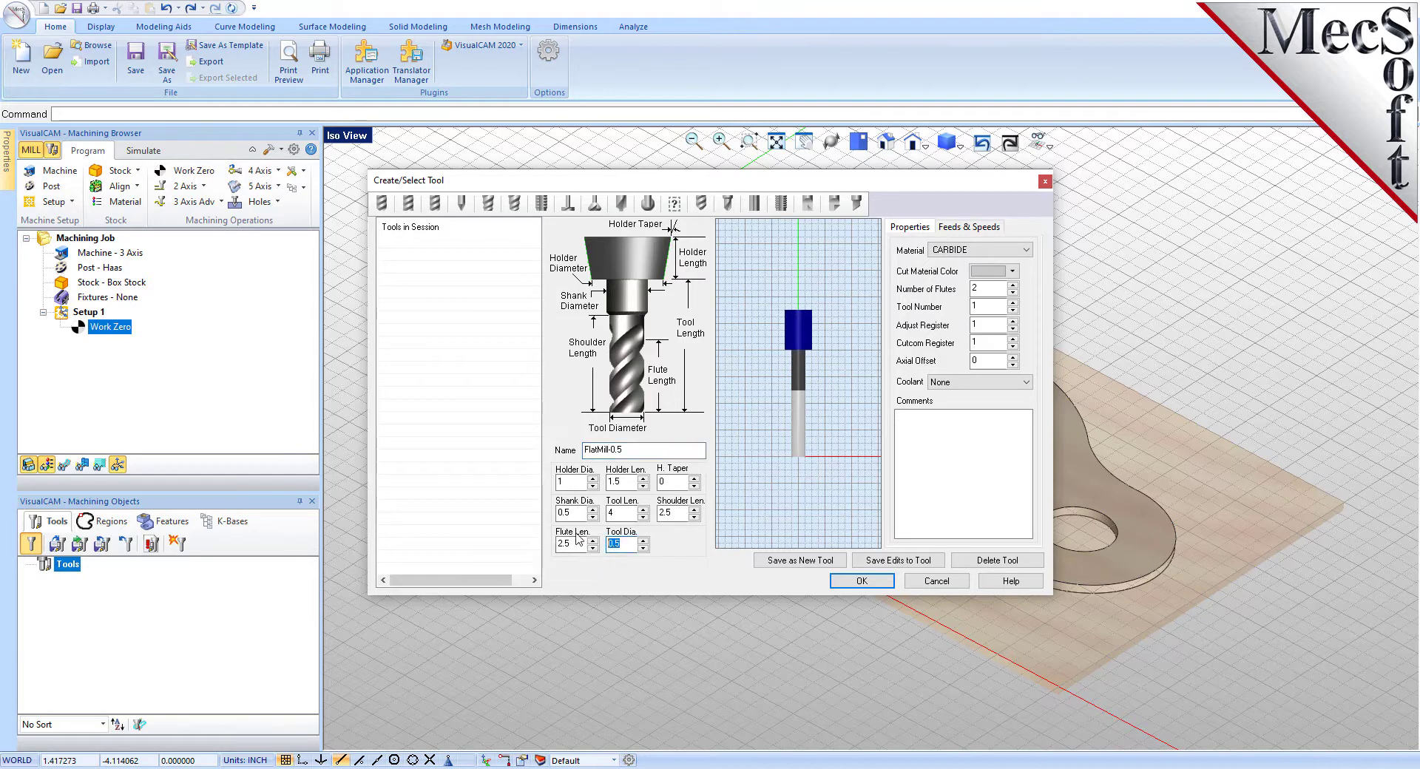
pyautogui.doubleClick(563, 512)
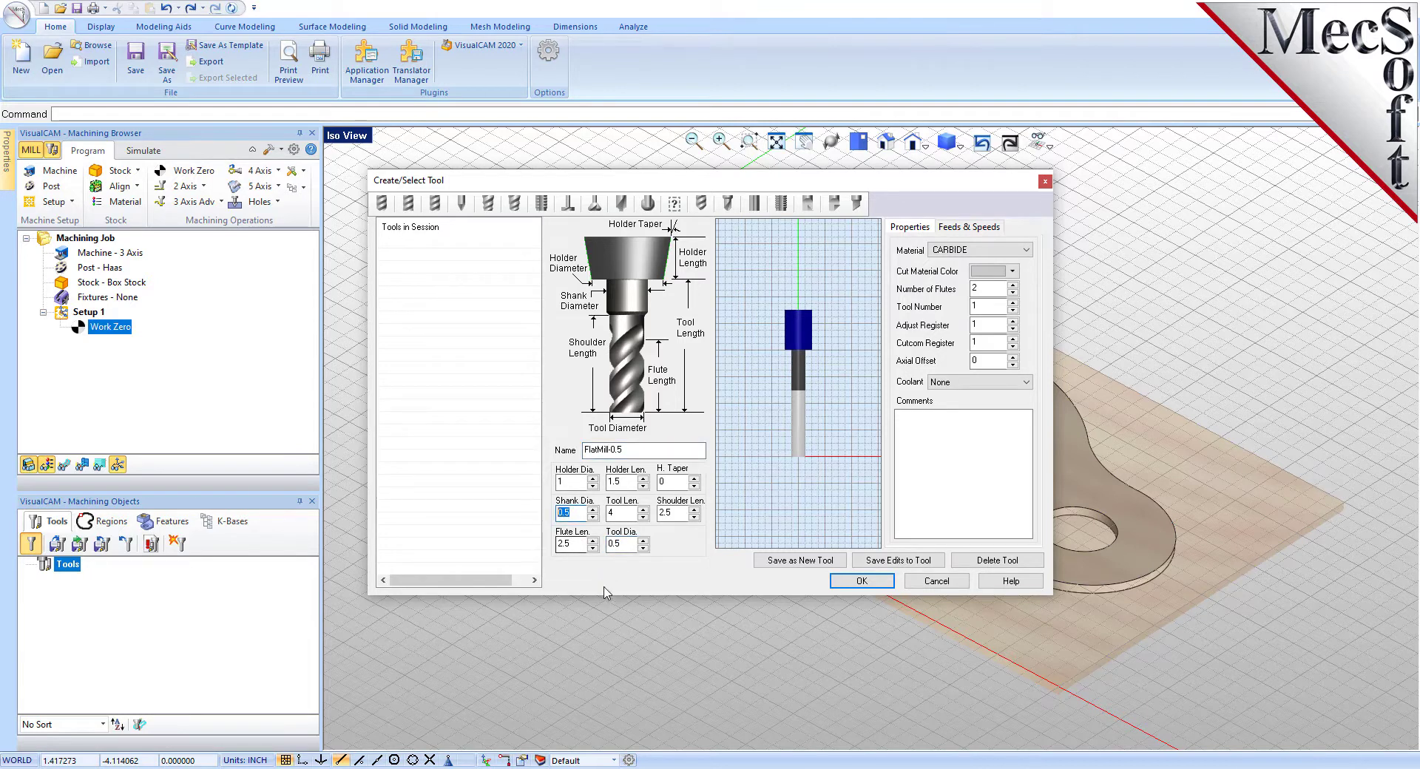
# Set the flat mill's tool material to HSS, with the adjust and cutcom registers at 1.
pyautogui.click(960, 250)
pyautogui.click(954, 277)
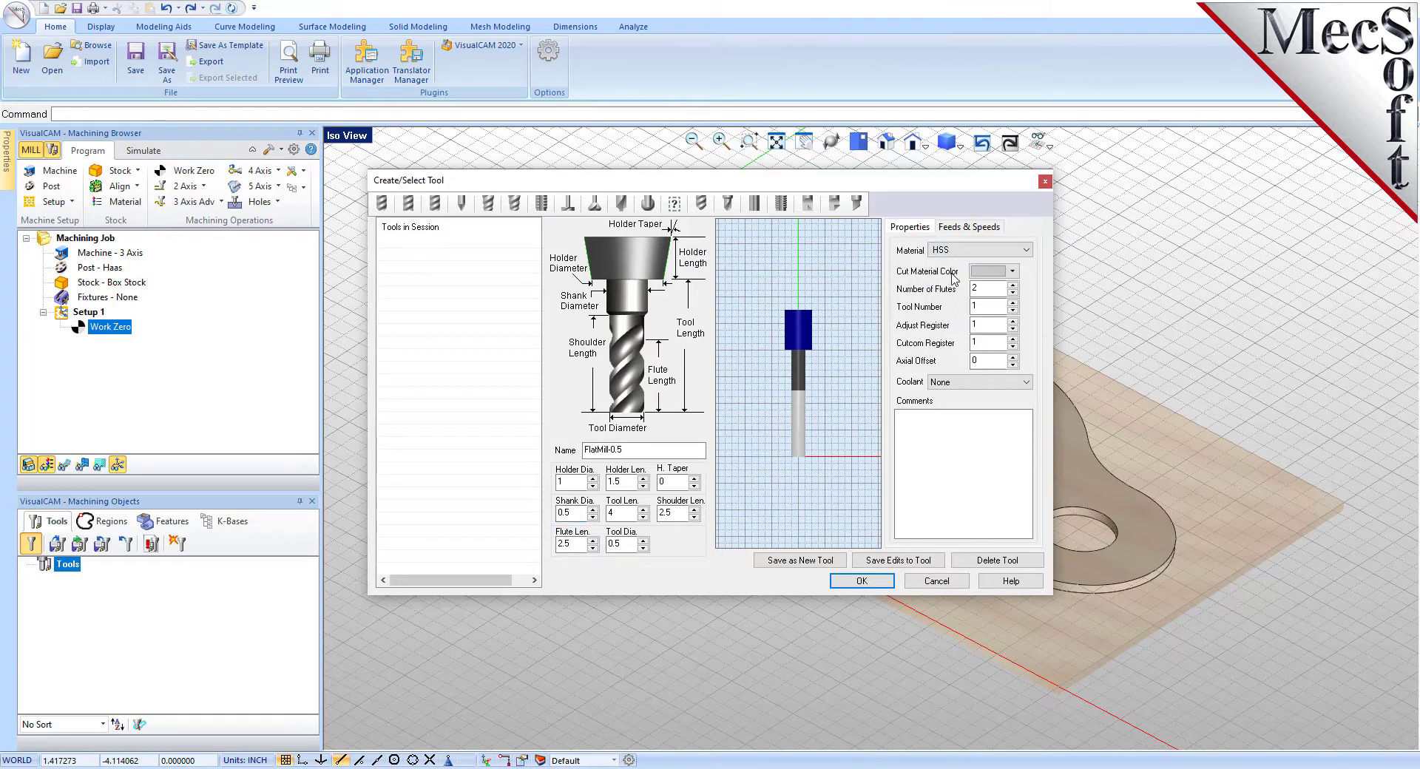
pyautogui.click(986, 326)
pyautogui.click(989, 343)
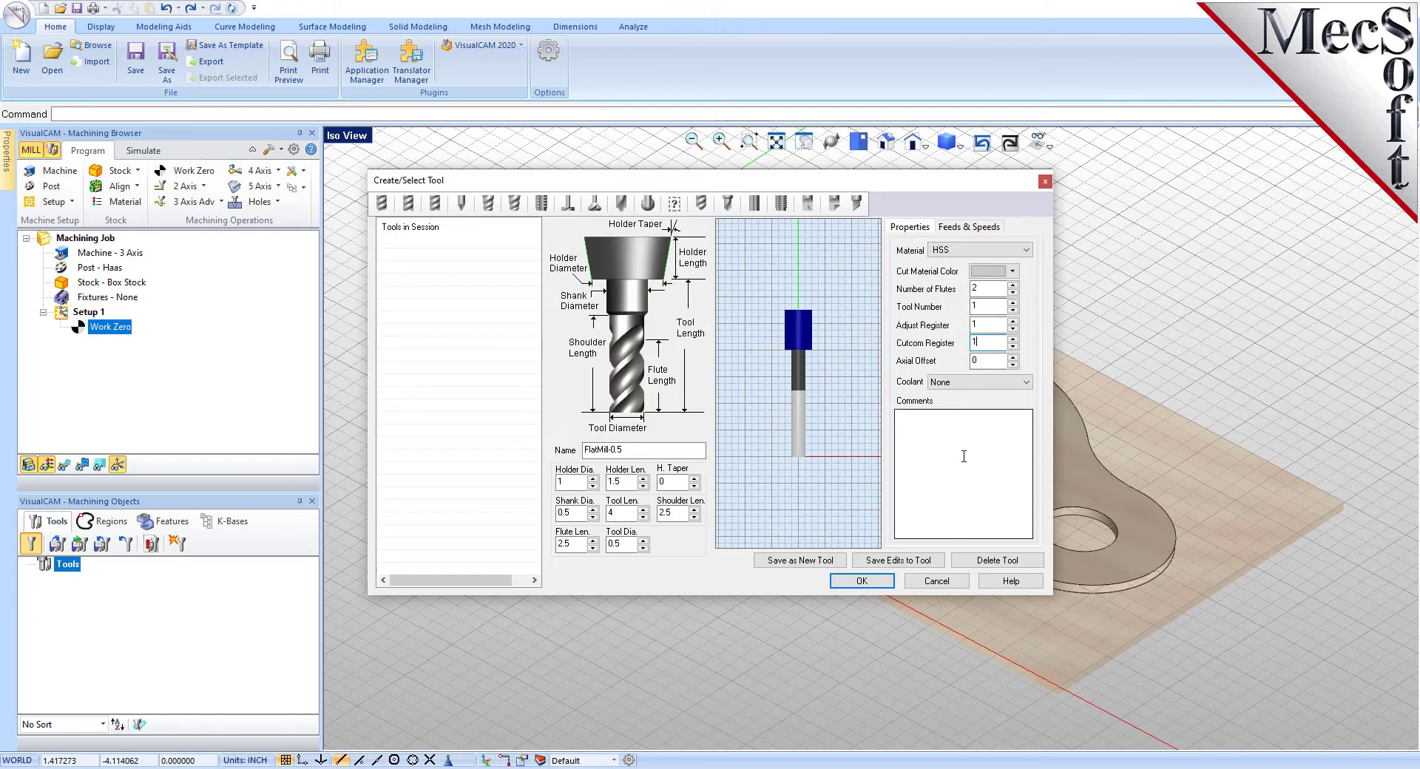
# Load the flat mill's feeds and speeds from the table for WOOD stock and HSS tool material.
pyautogui.click(972, 227)
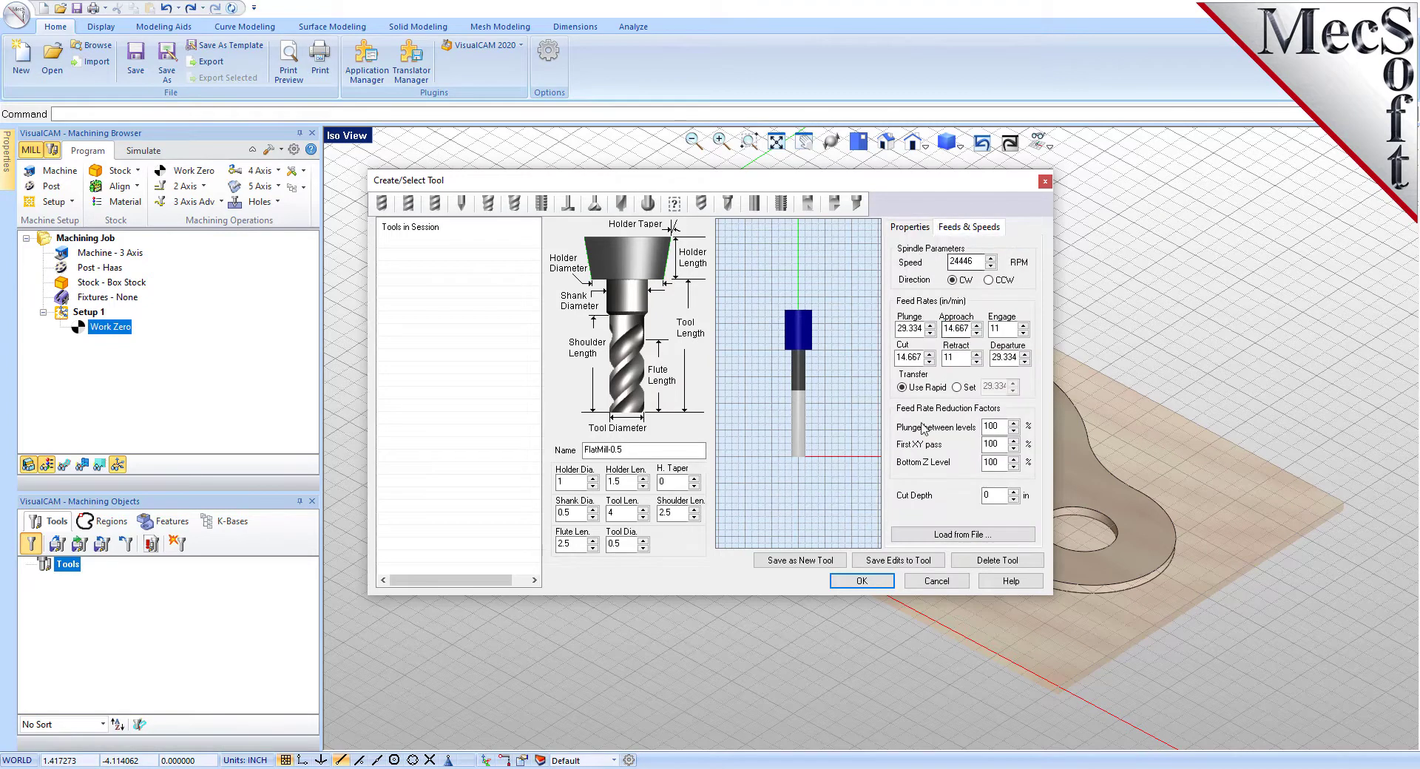
pyautogui.click(1011, 540)
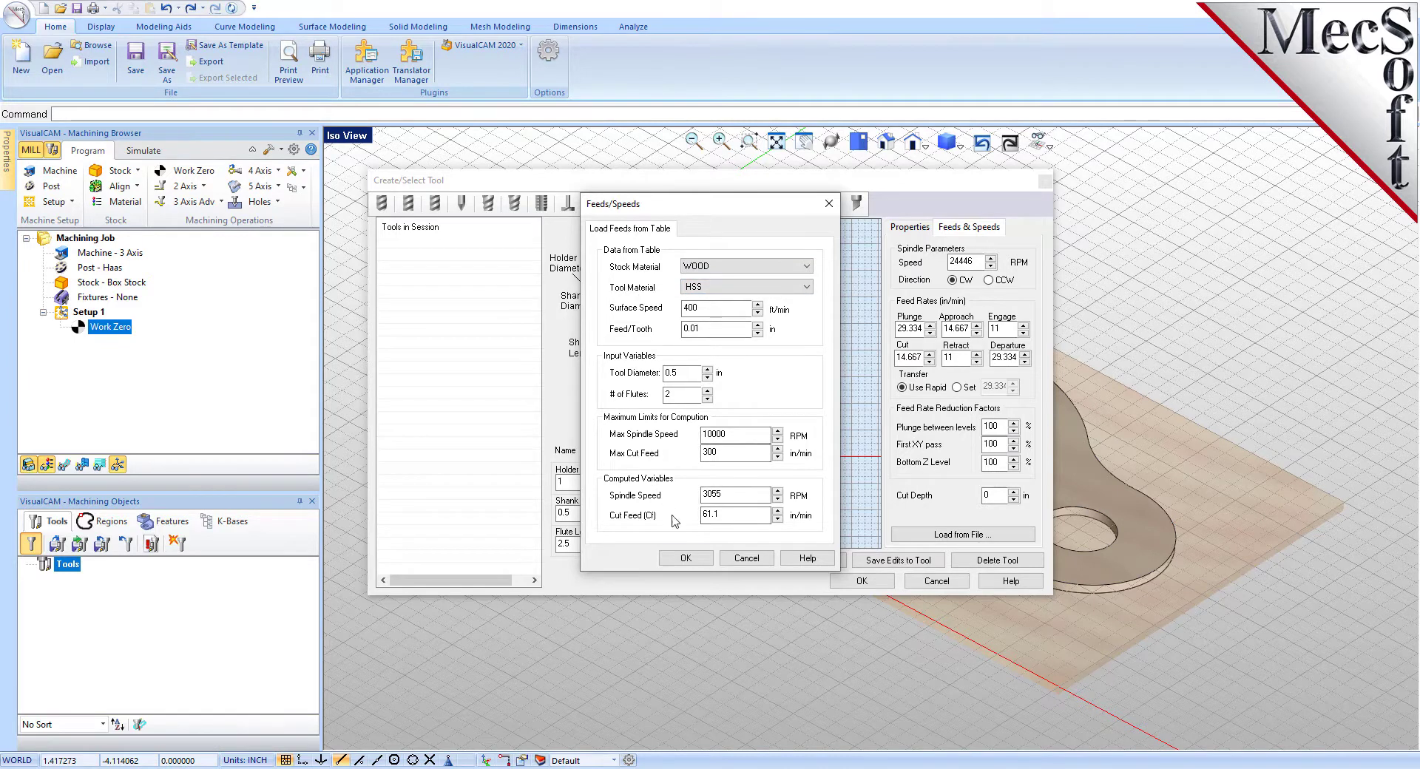
pyautogui.click(685, 558)
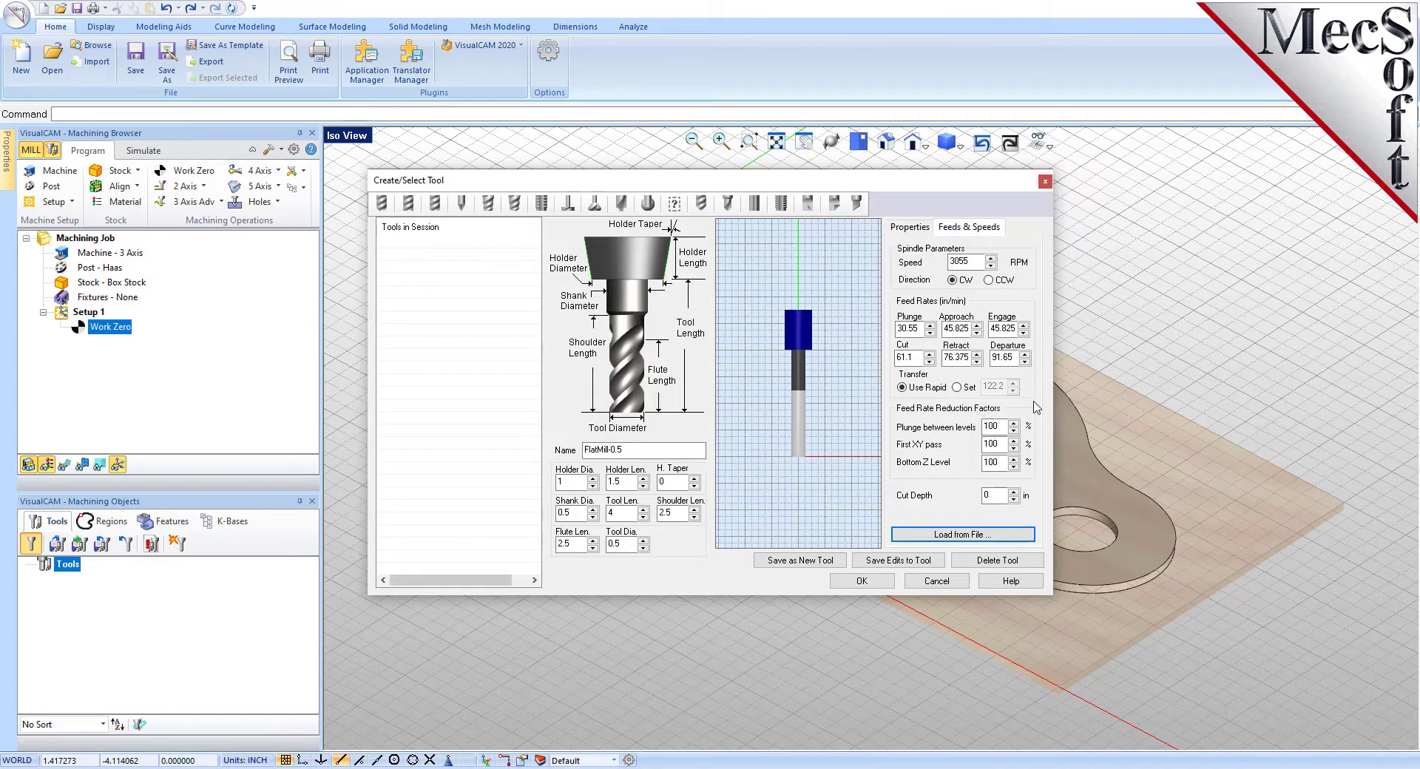
# Save FlatMill-0.5 as a new tool in the session and finish tool creation.
pyautogui.click(793, 560)
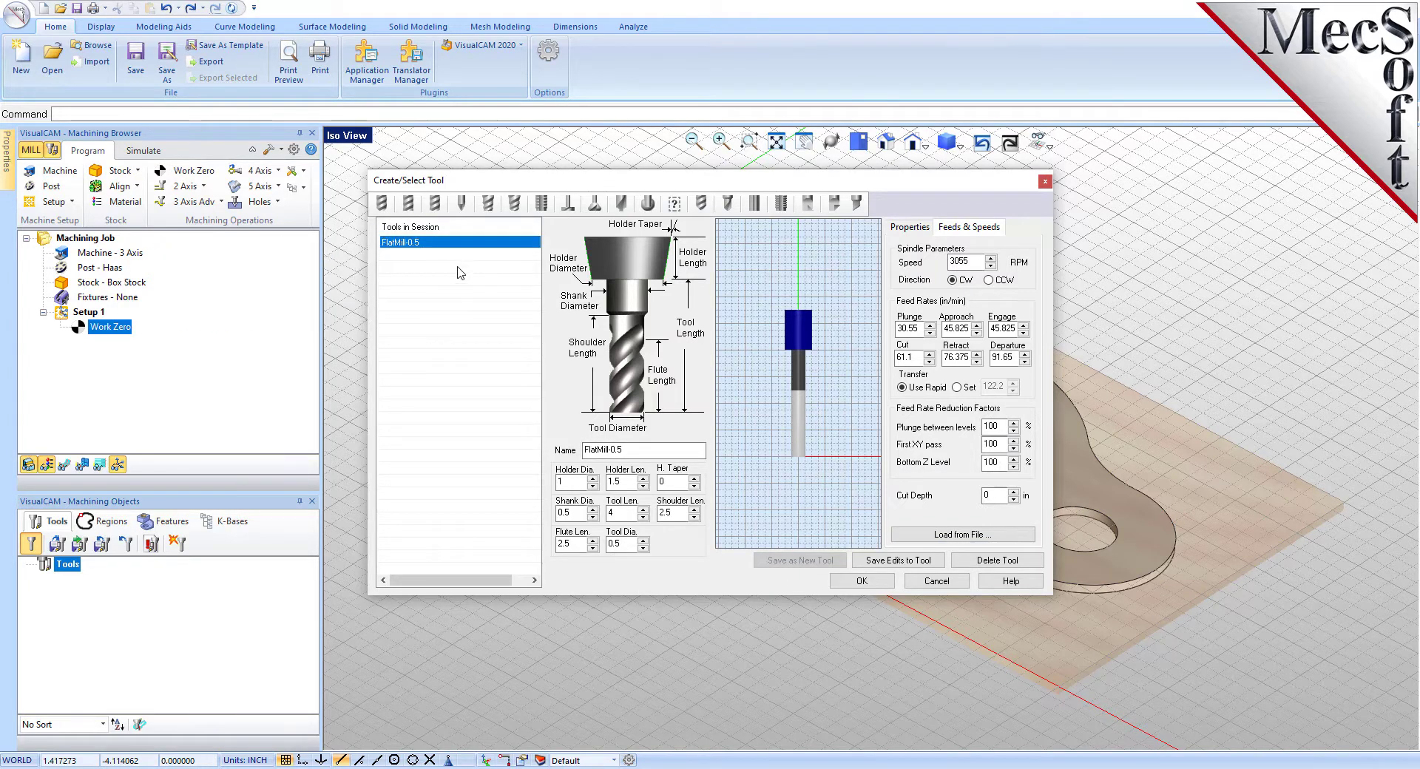
pyautogui.moveTo(500, 280)
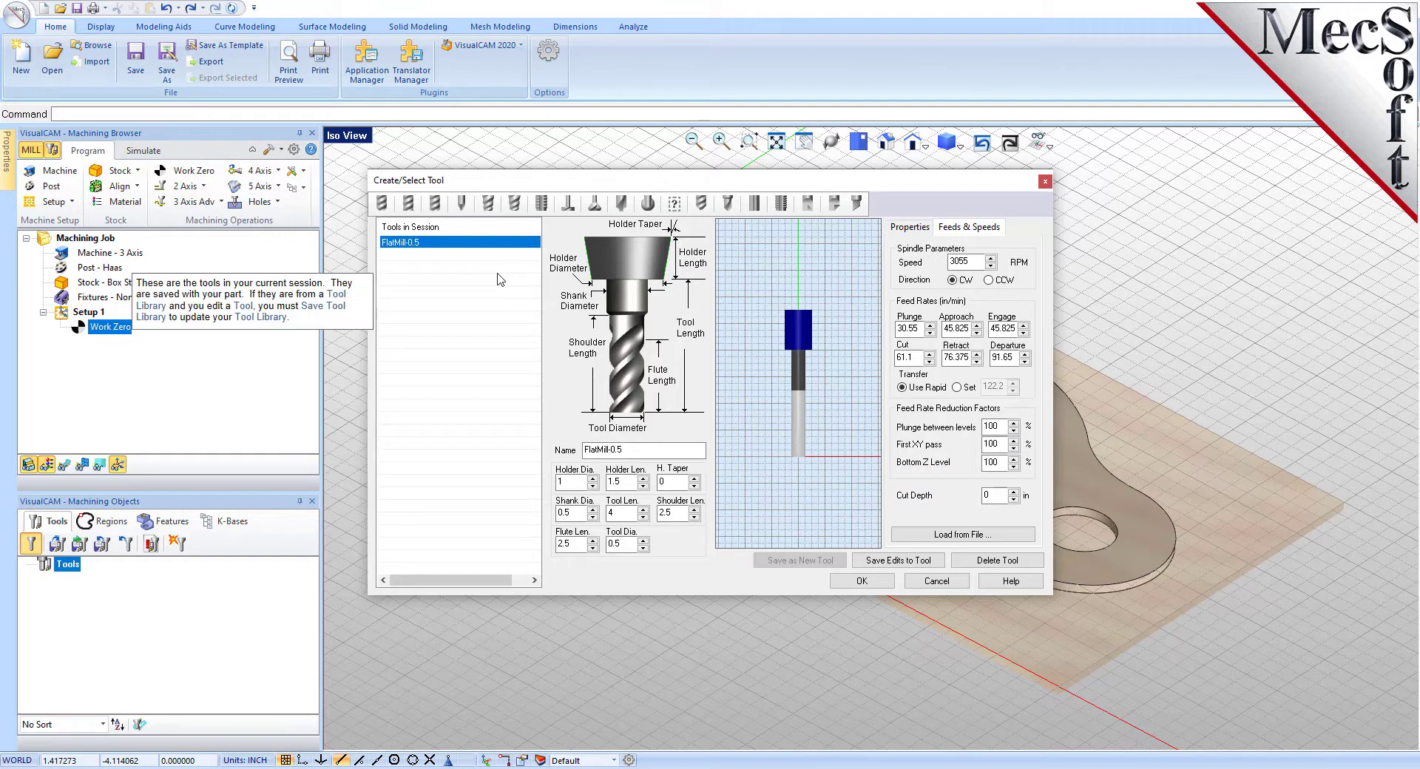
pyautogui.click(869, 586)
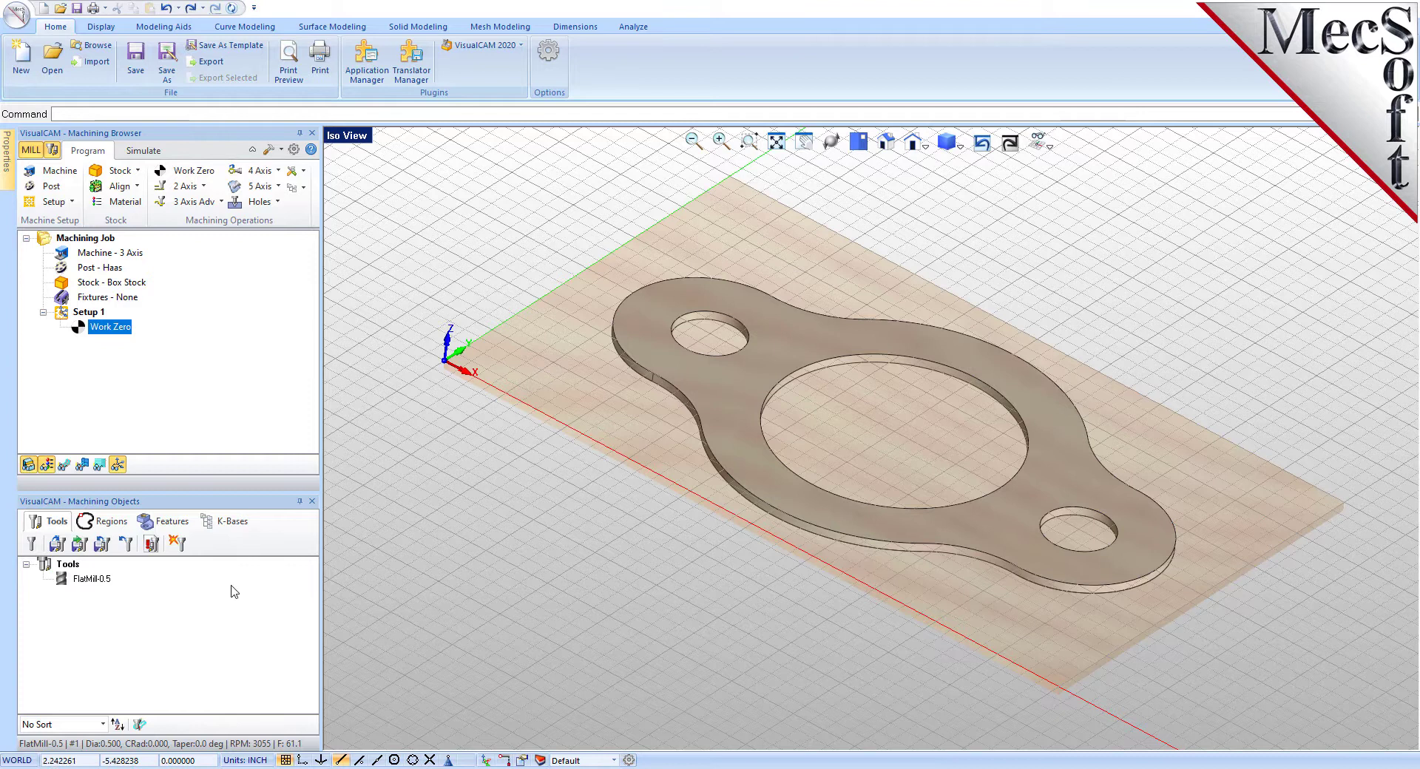
pyautogui.click(89, 581)
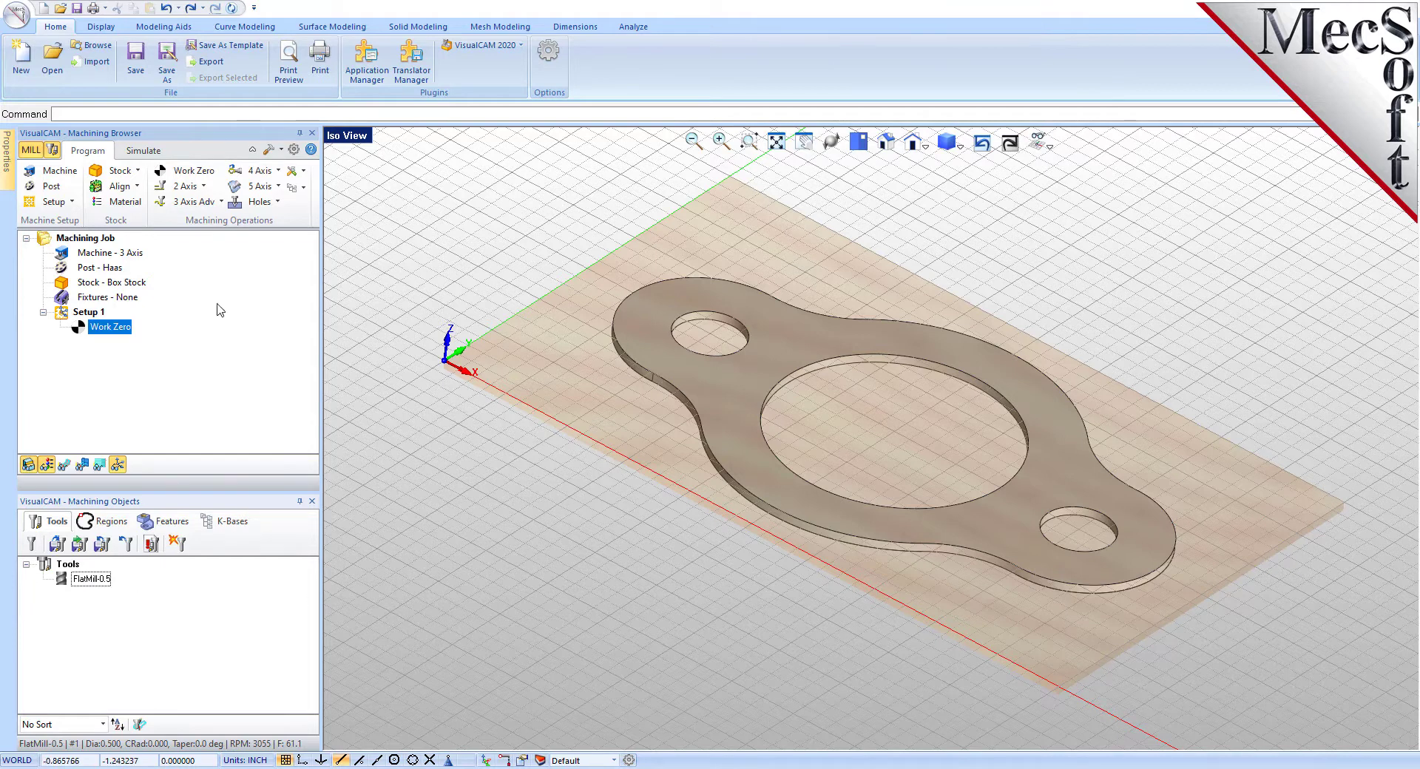
# Start a 2 1/2 Axis Profiling operation with the top edges of the large centre hole and both small holes as part regions.
pyautogui.click(181, 185)
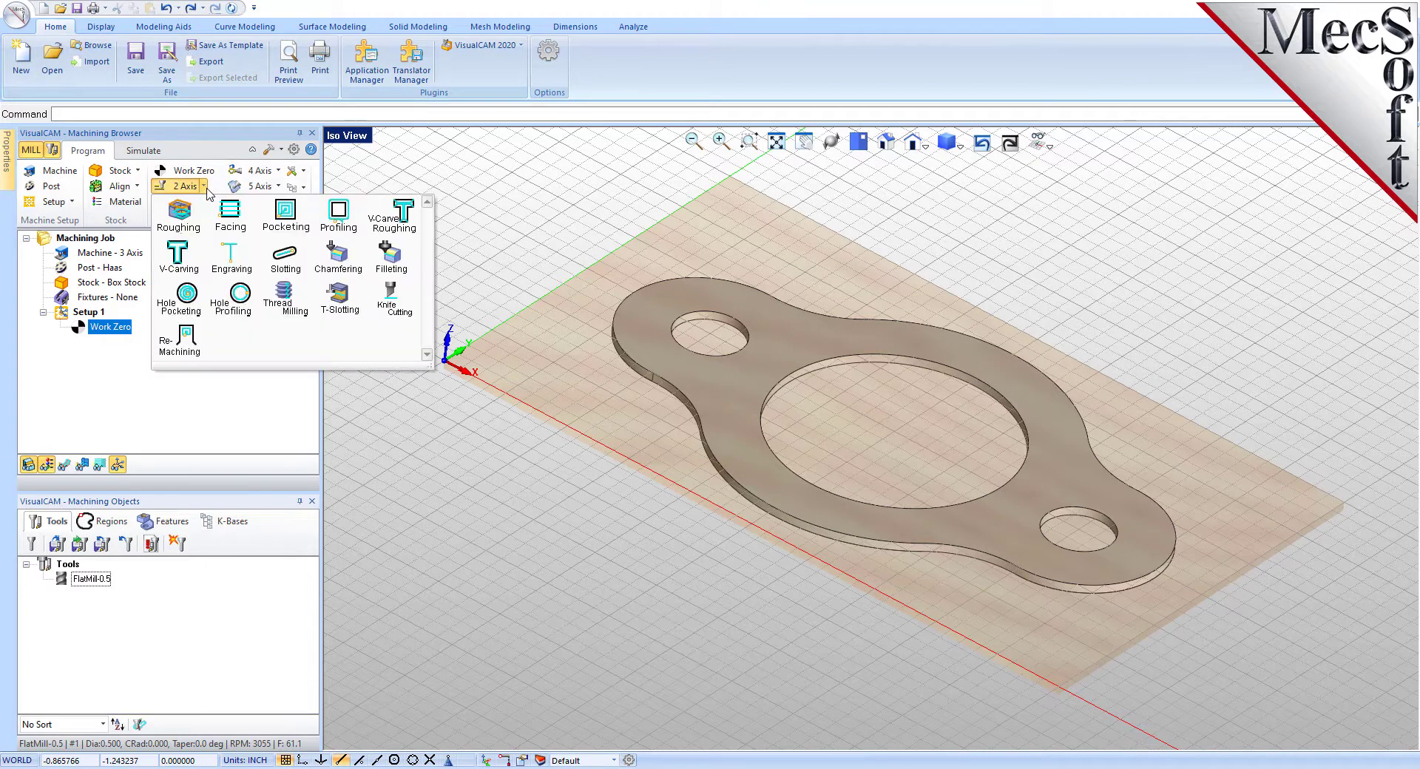
pyautogui.click(363, 235)
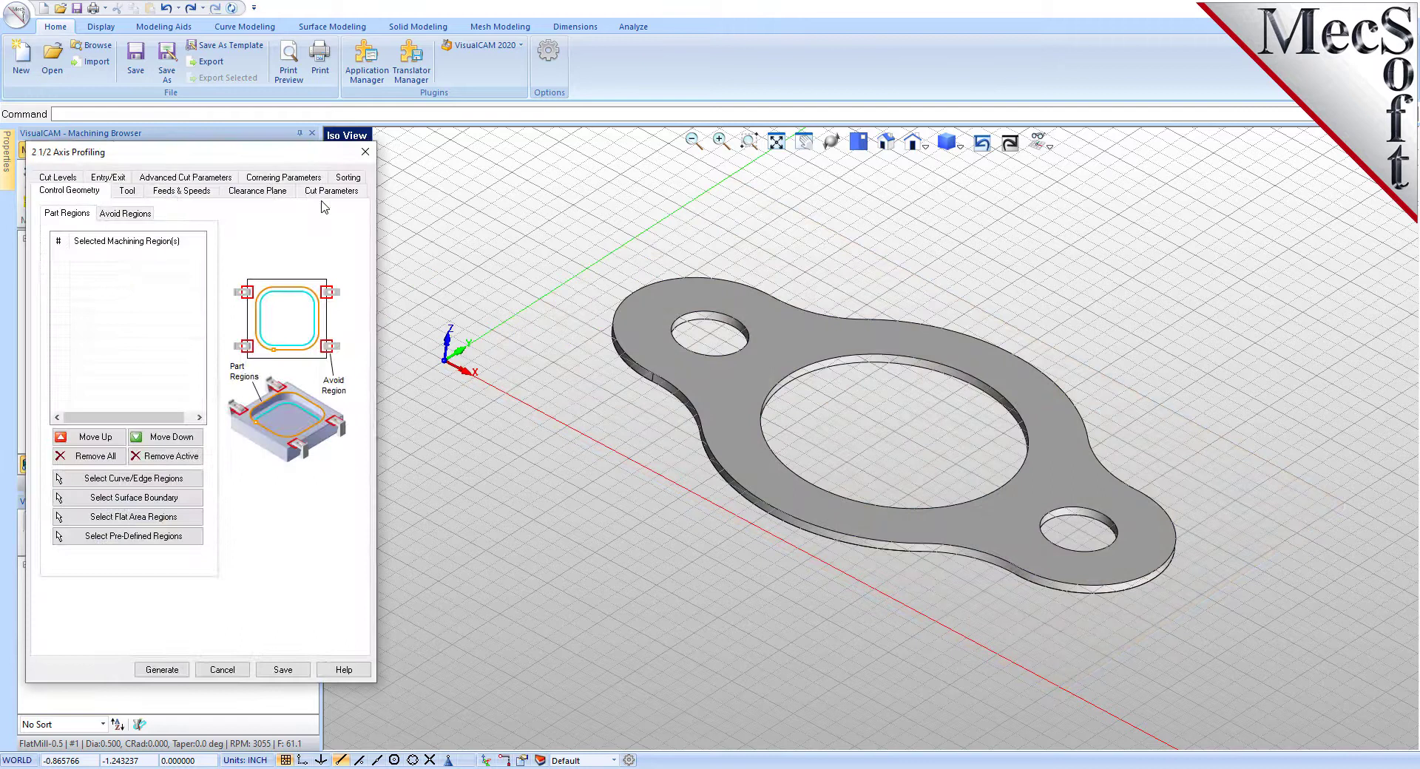
pyautogui.moveTo(252, 158); pyautogui.dragTo(441, 148)
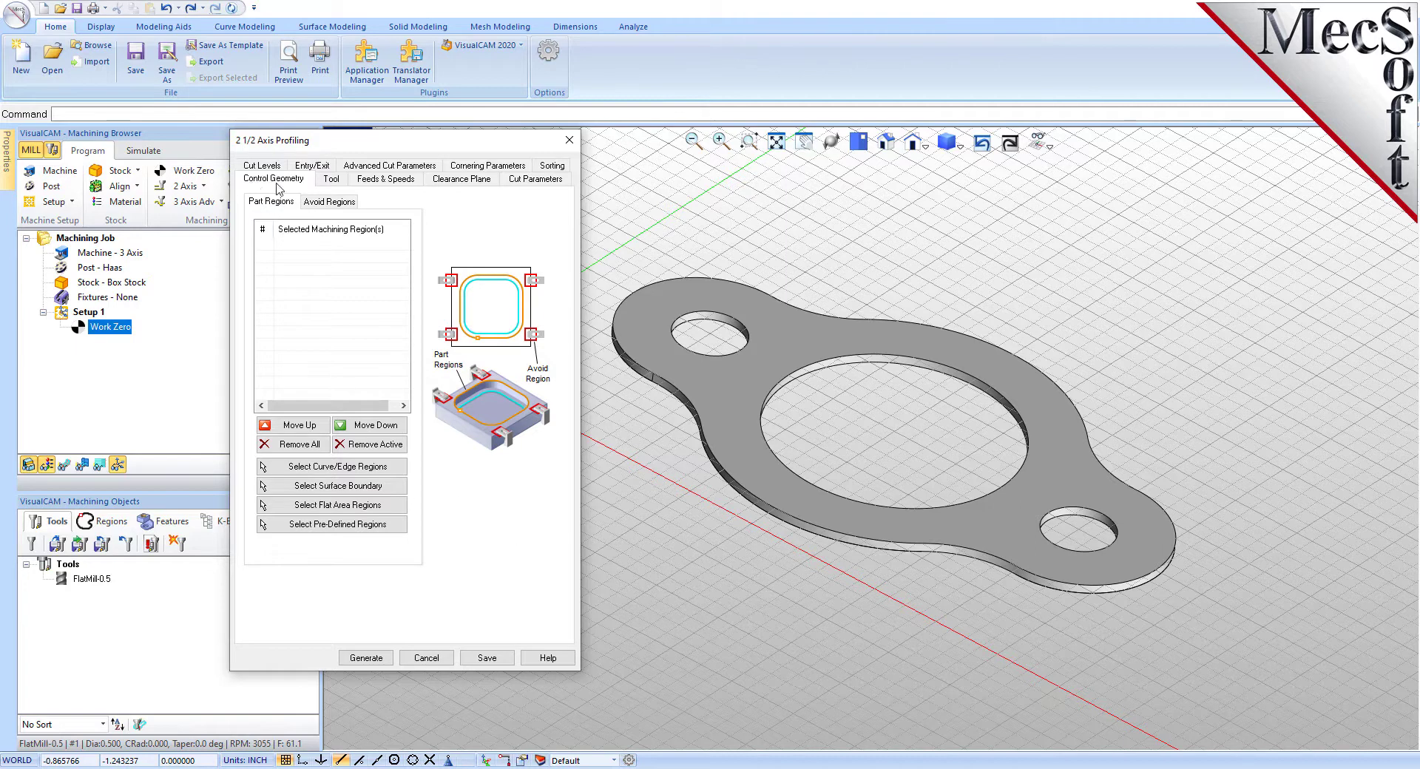
pyautogui.click(399, 474)
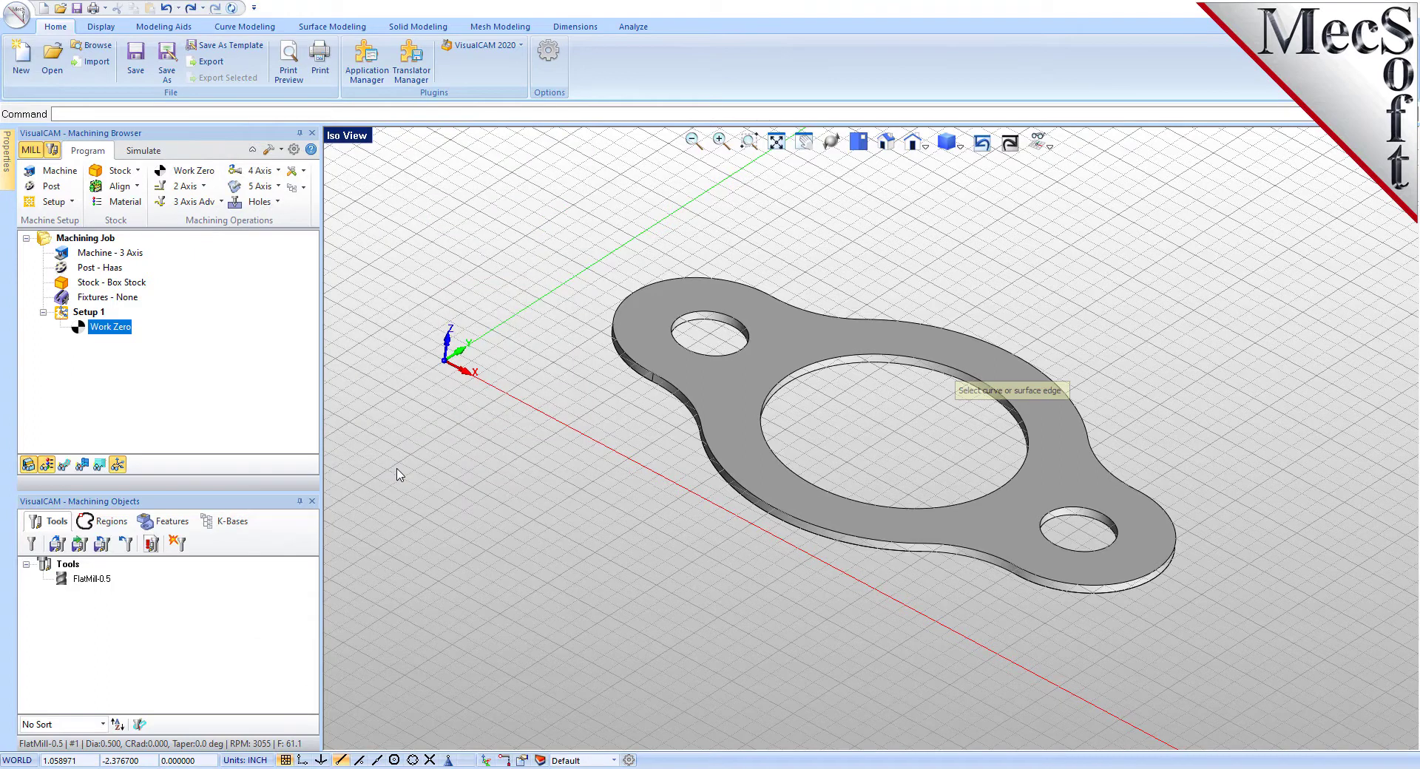
pyautogui.scroll(2, 889, 393)
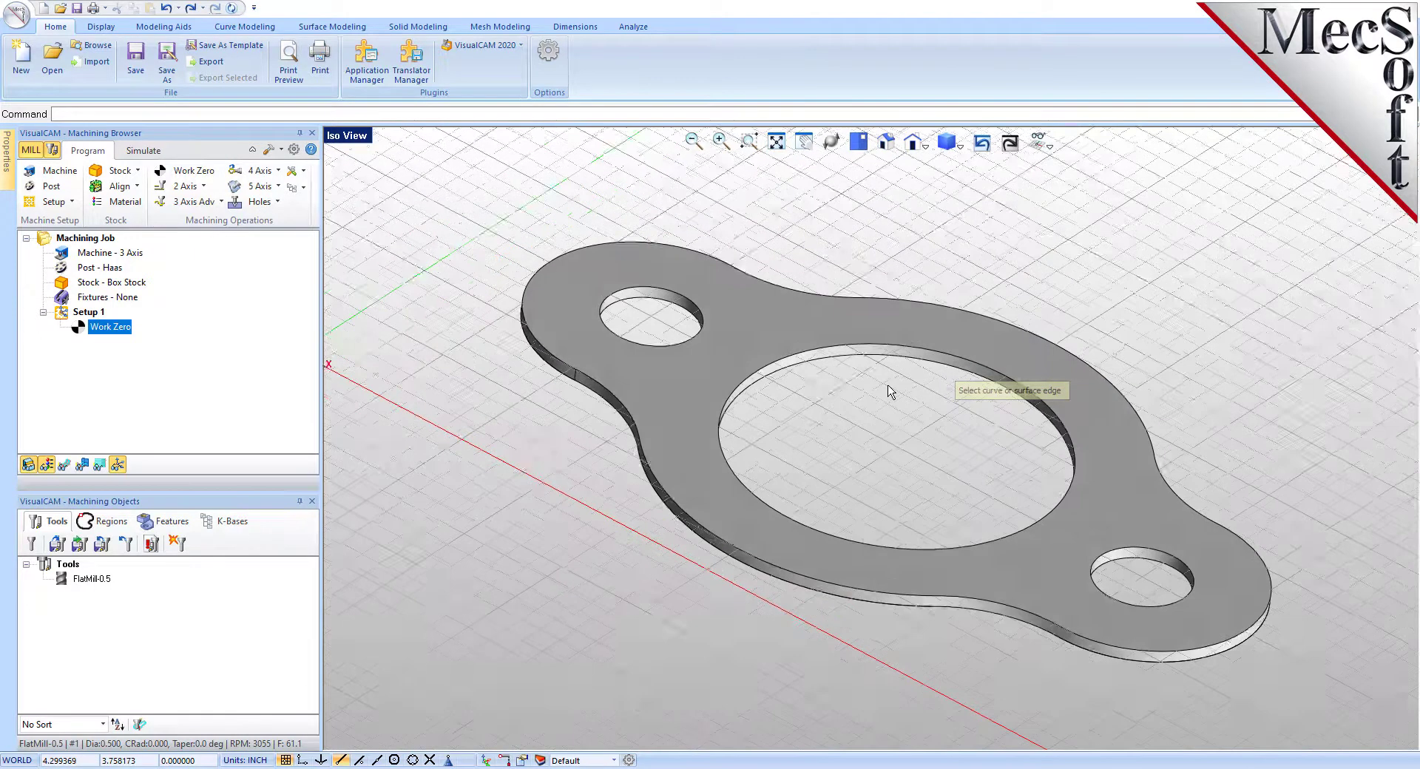
pyautogui.scroll(1, 890, 393)
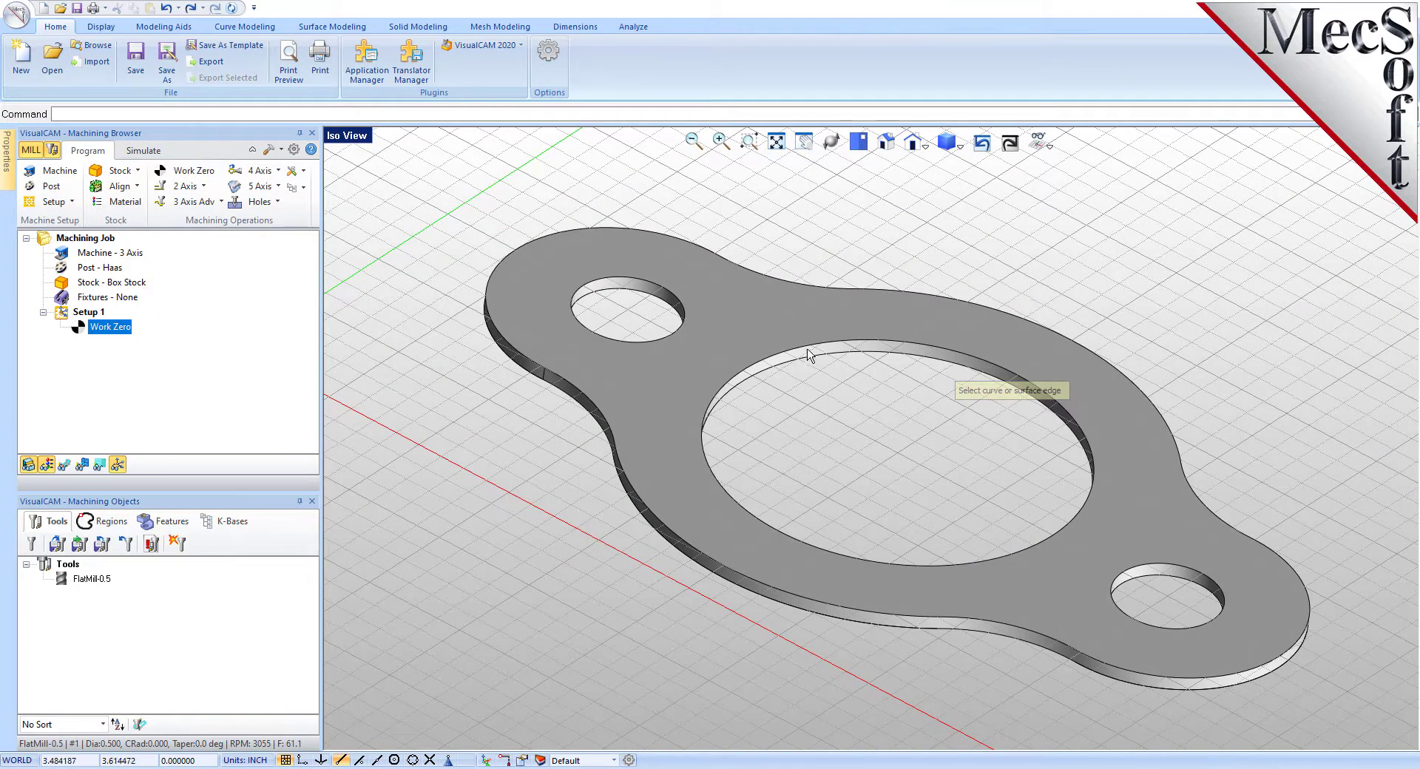
pyautogui.click(830, 348)
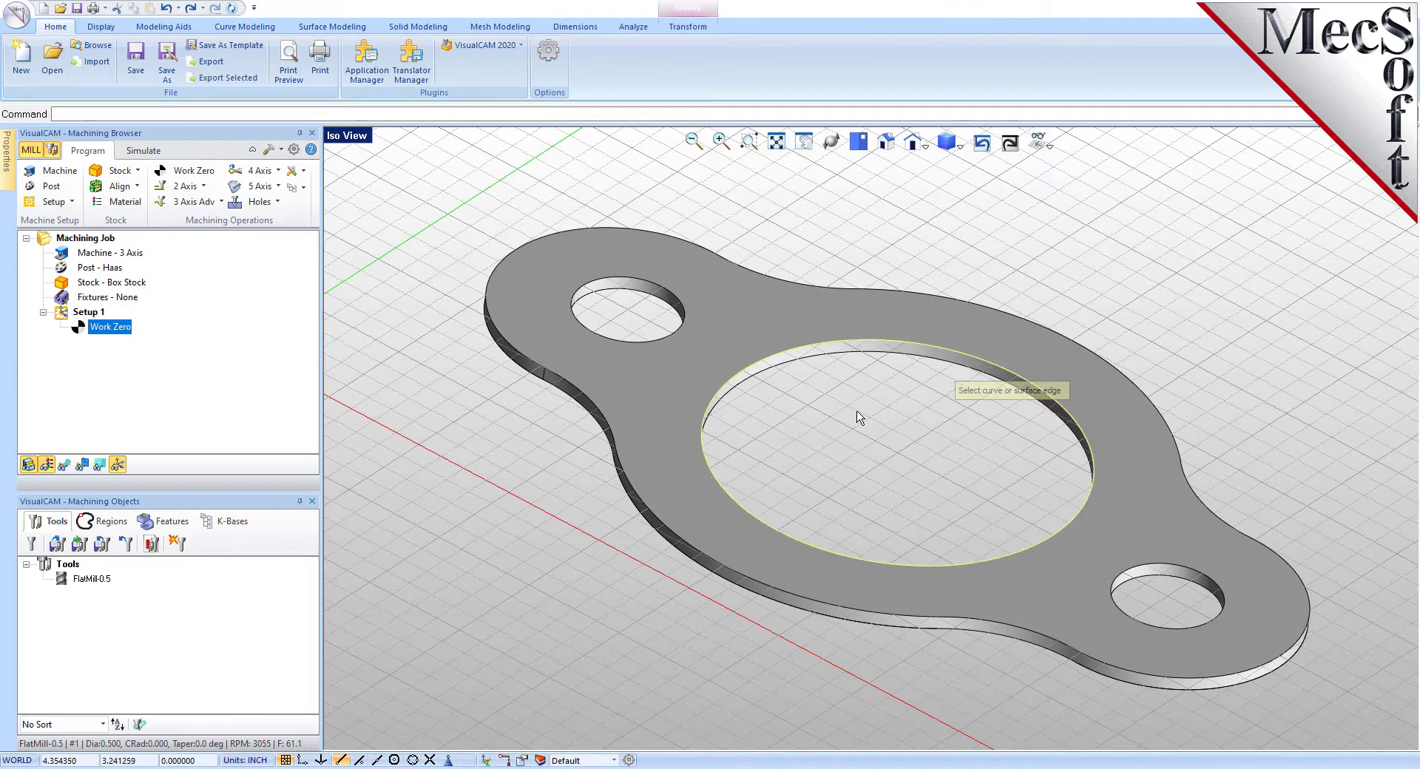
pyautogui.click(629, 282)
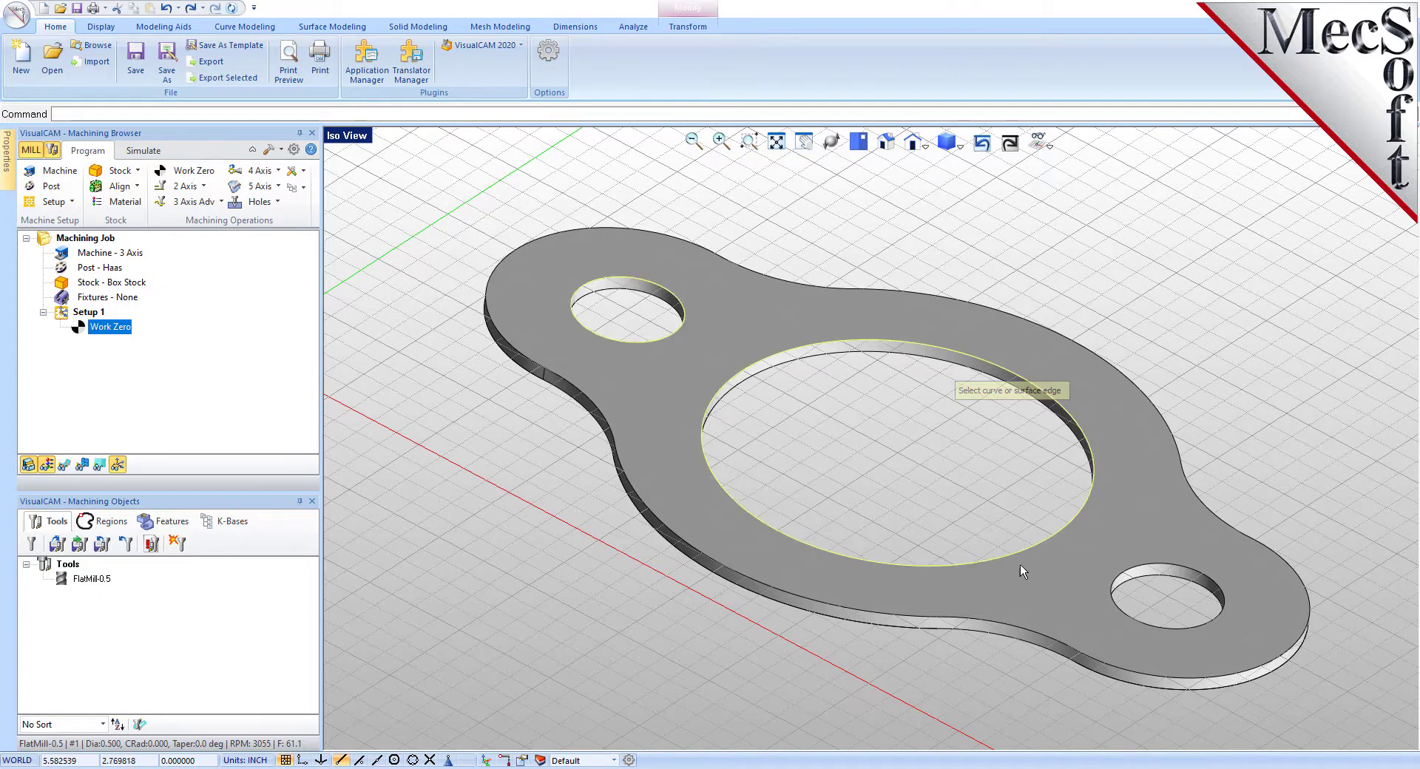
pyautogui.click(1165, 569)
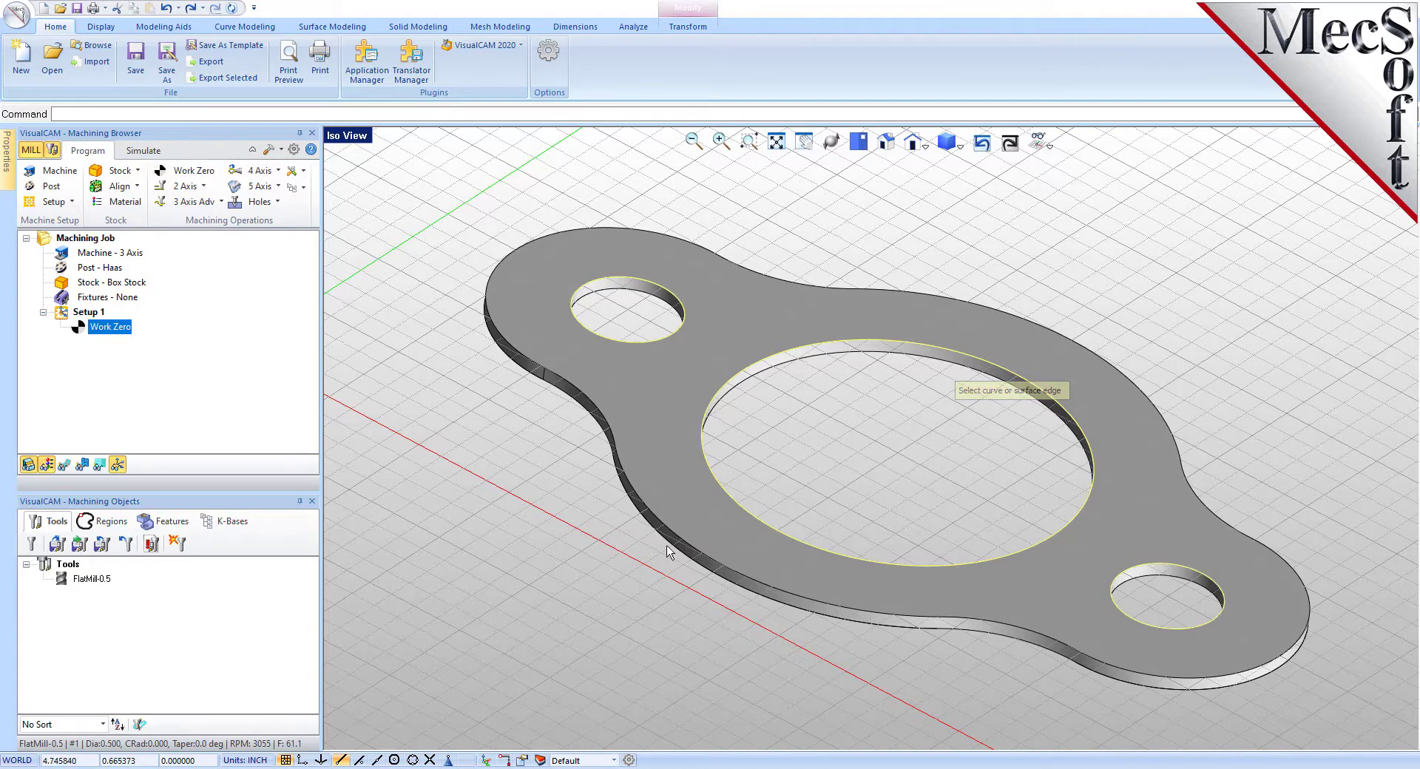
pyautogui.rightClick(558, 524)
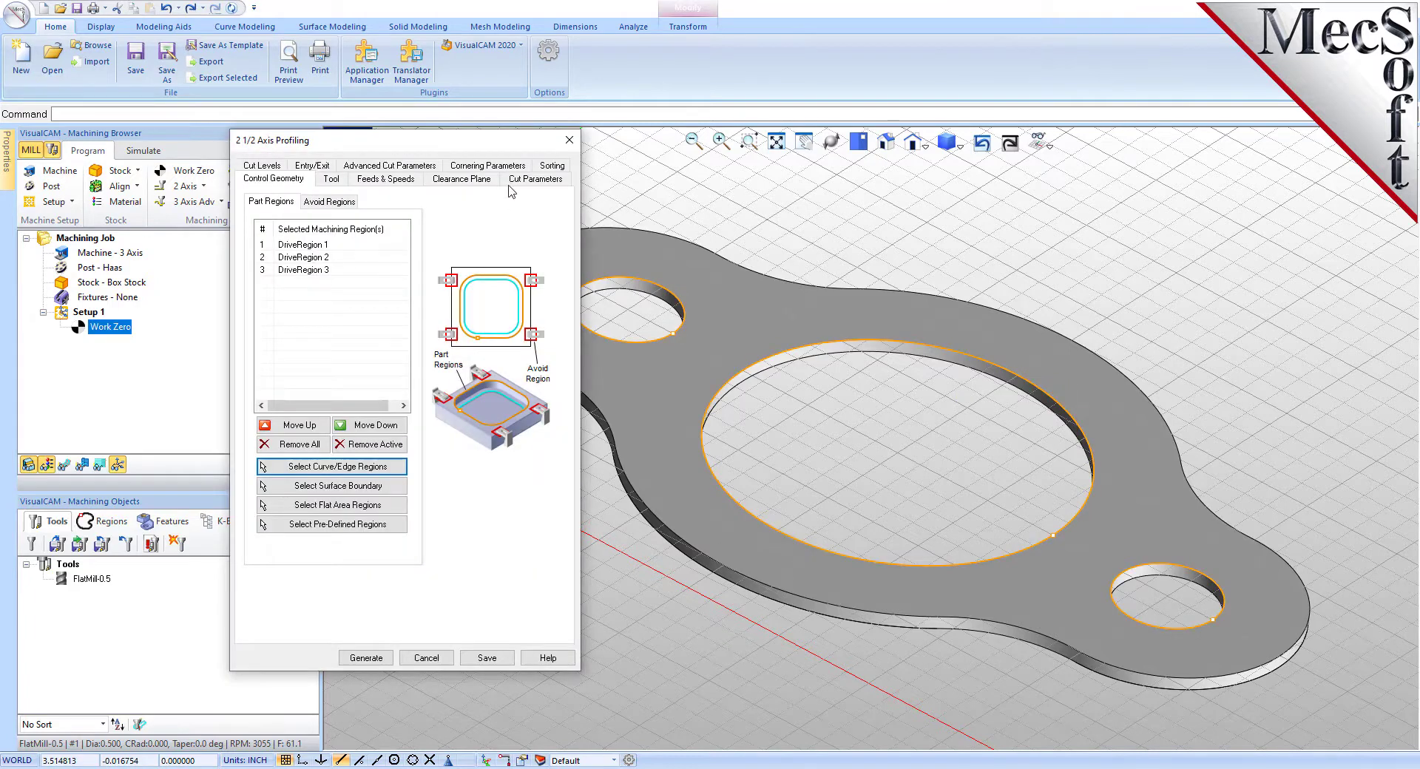
# Review the profiling operation's selected regions, tool, feeds and speeds, and clearance plane against the part.
pyautogui.moveTo(494, 145); pyautogui.dragTo(435, 164)
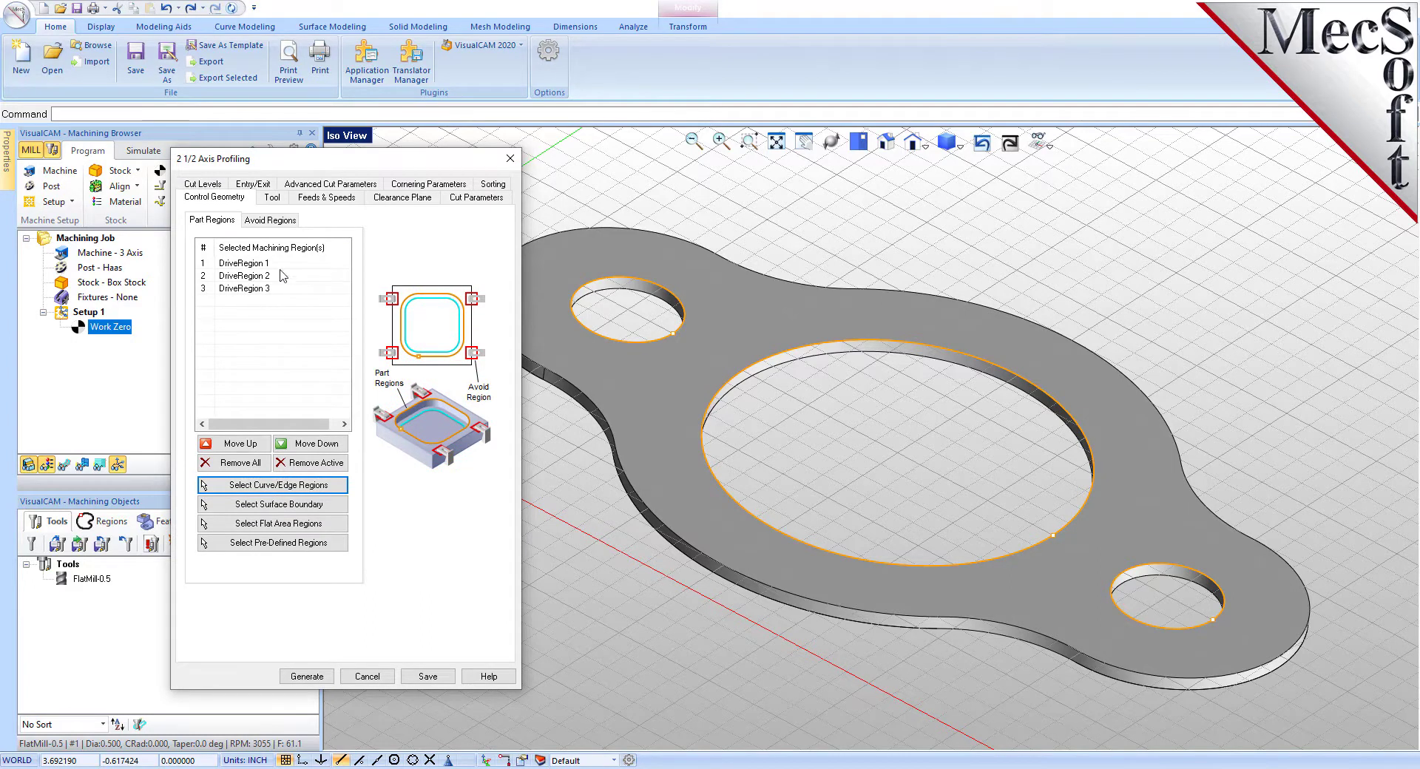
pyautogui.moveTo(282, 276)
pyautogui.click(292, 266)
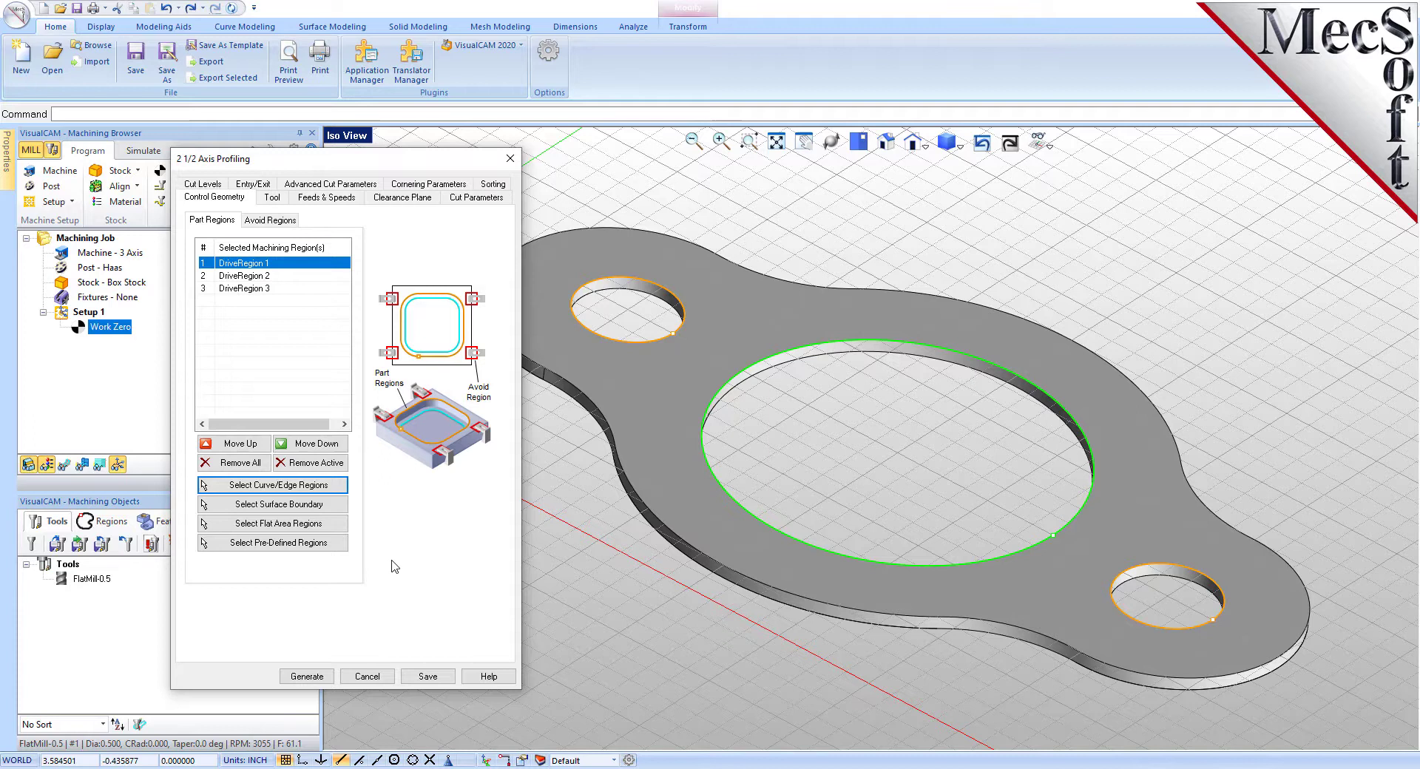
pyautogui.click(272, 198)
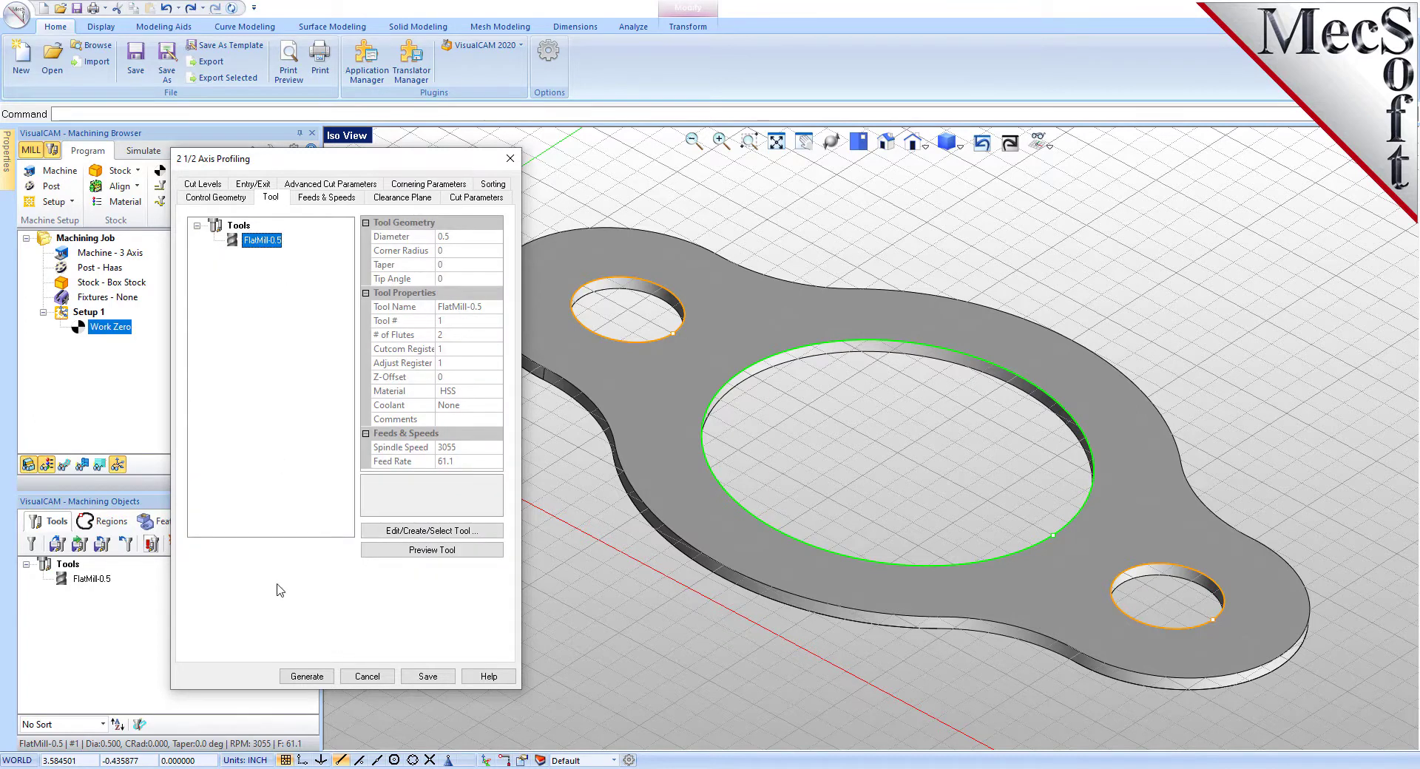
pyautogui.moveTo(234, 246)
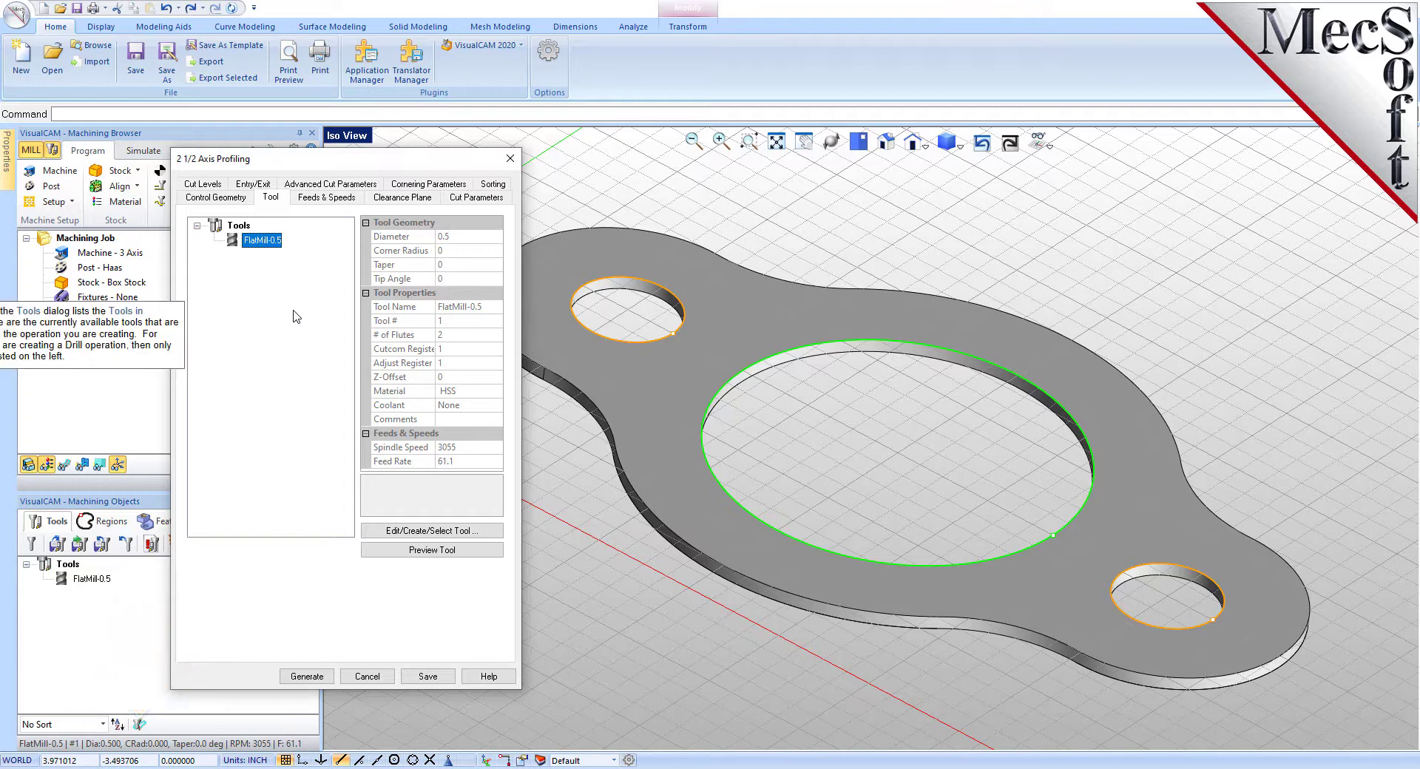
pyautogui.click(329, 197)
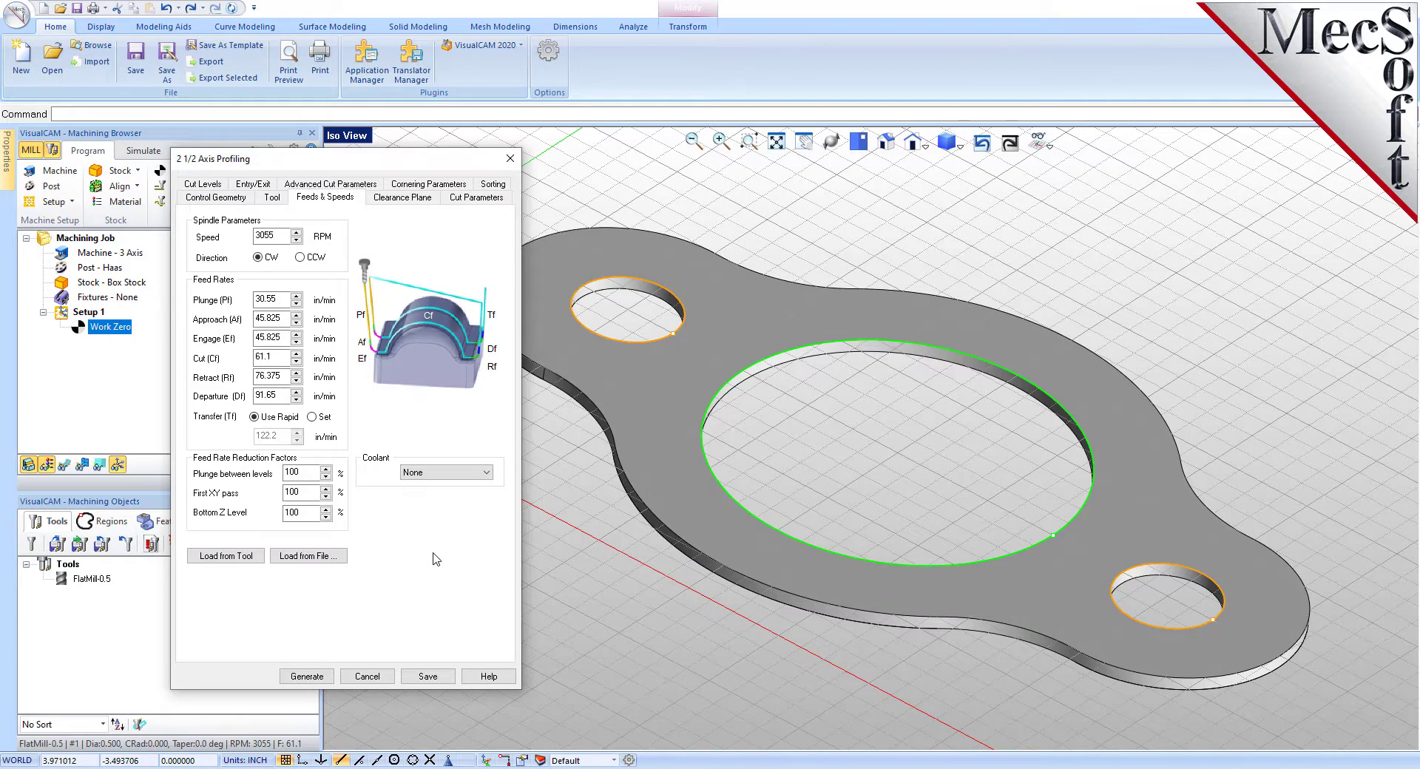
pyautogui.click(416, 199)
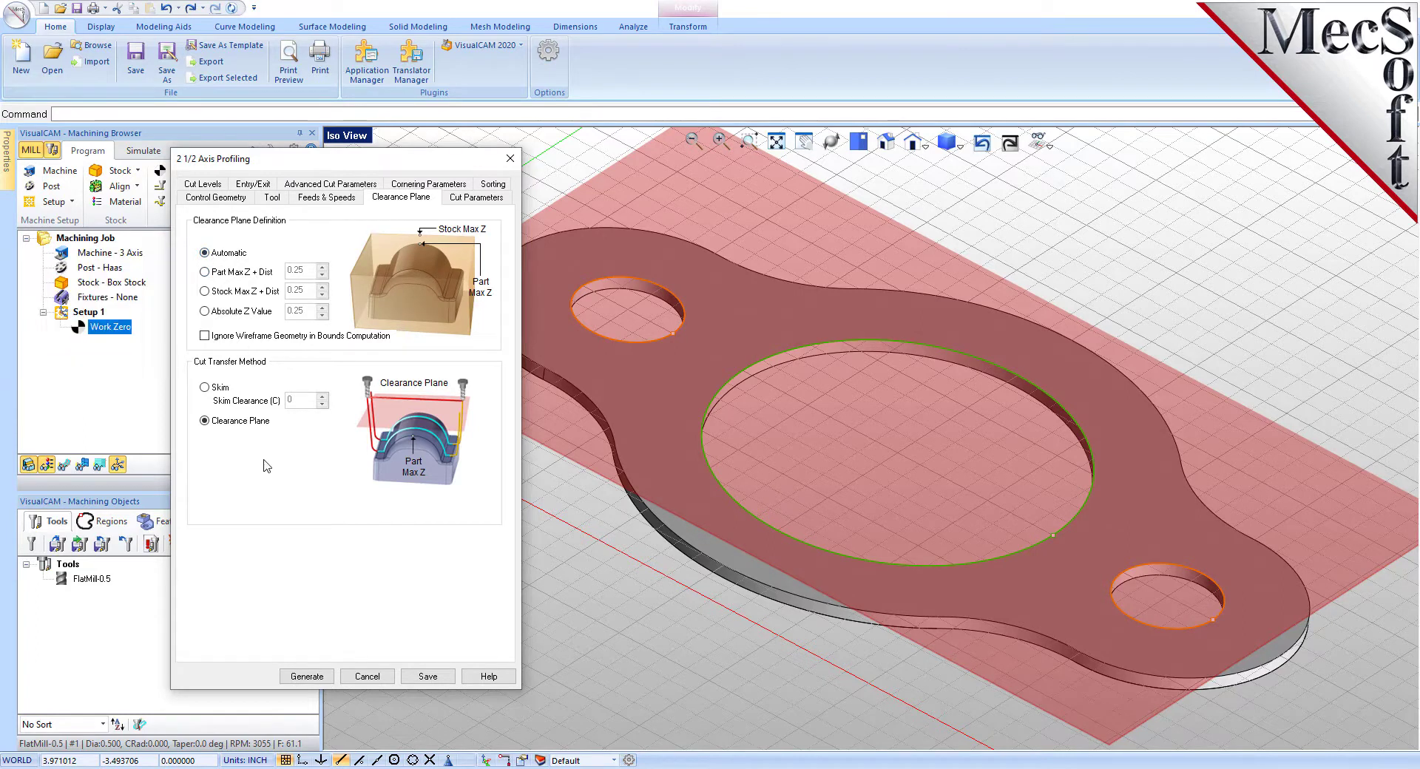
pyautogui.moveTo(240, 423)
pyautogui.moveTo(421, 236)
pyautogui.moveTo(886, 590); pyautogui.dragTo(945, 468, button='right')
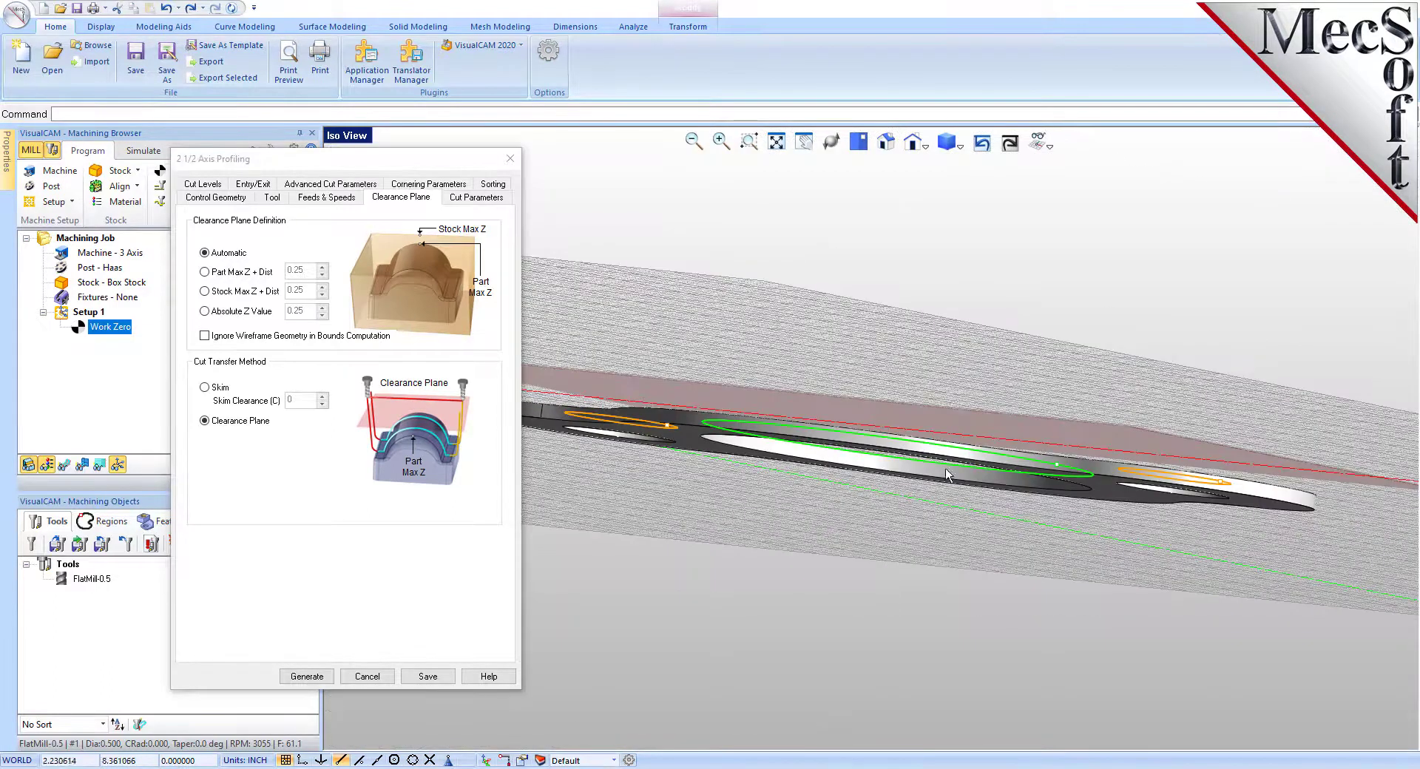
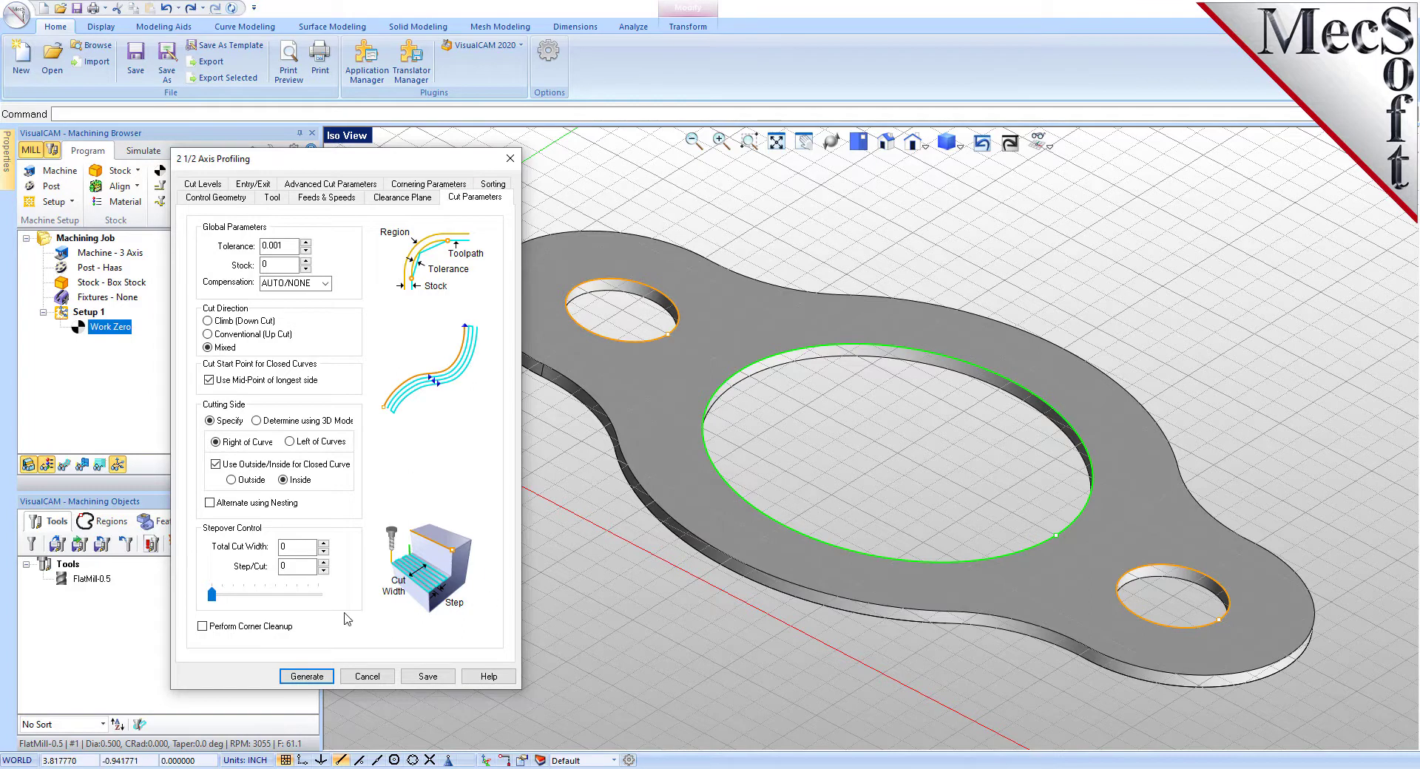
# Set the profiling cut levels: total cut depth, rough depth and rough depth per cut.
pyautogui.click(213, 187)
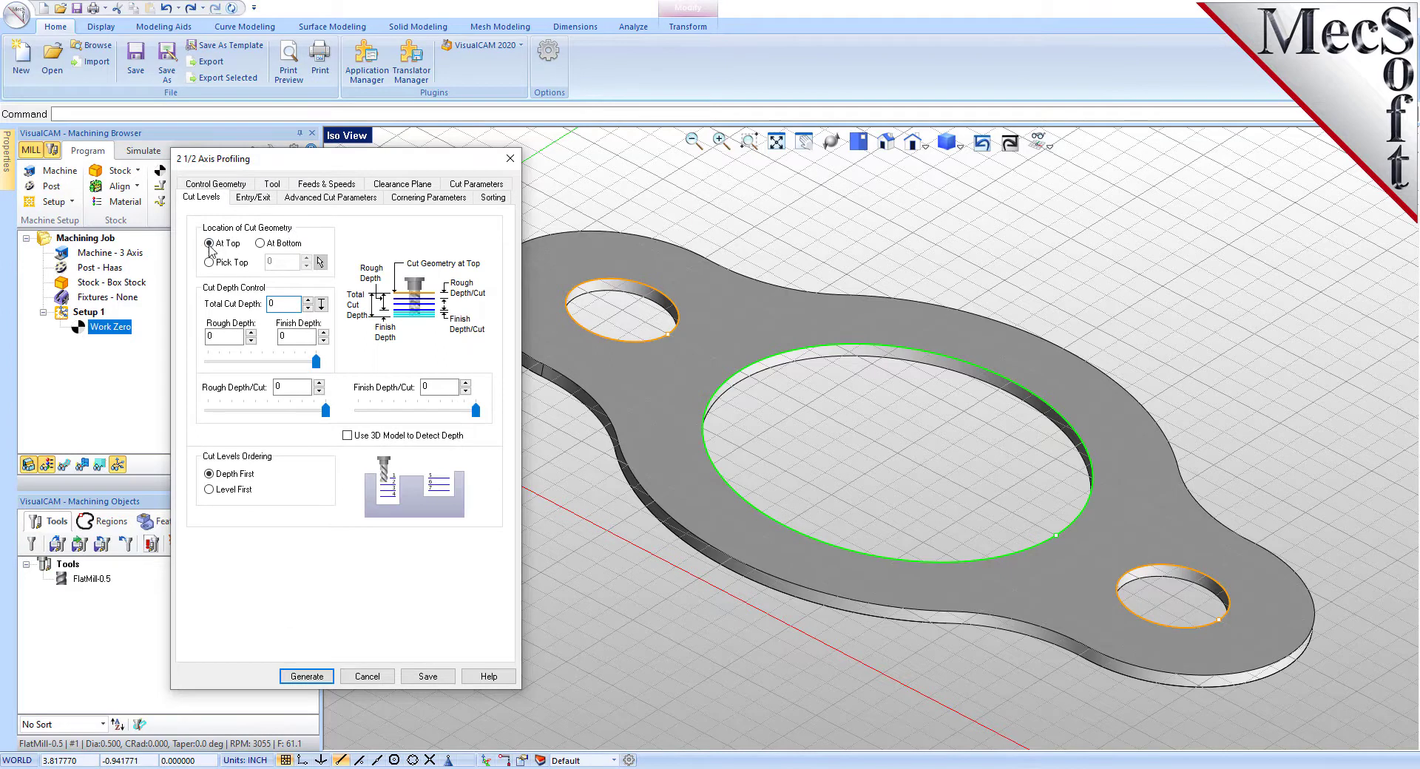
pyautogui.click(224, 336)
pyautogui.moveTo(294, 158); pyautogui.dragTo(335, 158)
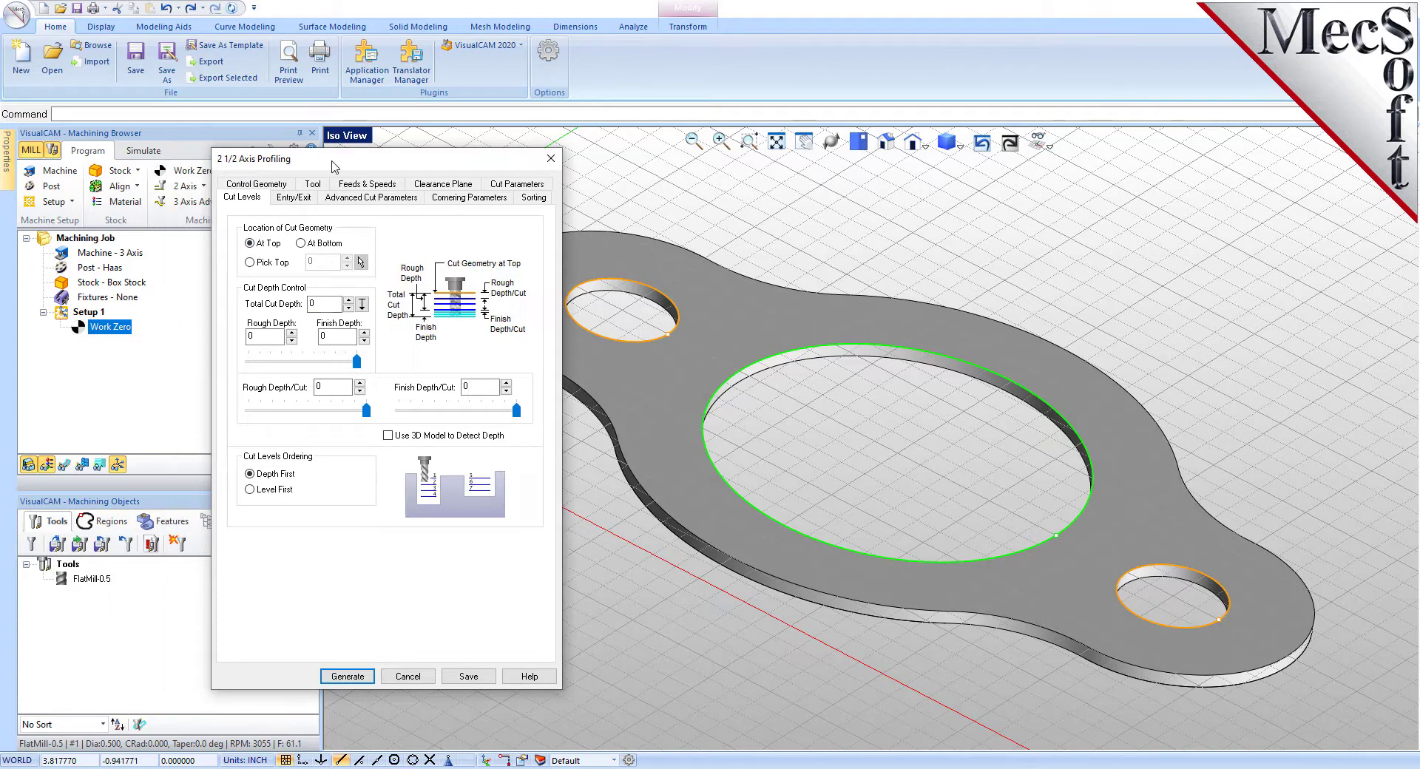
pyautogui.click(326, 303)
pyautogui.click(272, 338)
pyautogui.click(342, 388)
# Set both the entry and exit motions to None and generate the hole profiling toolpath.
pyautogui.click(296, 197)
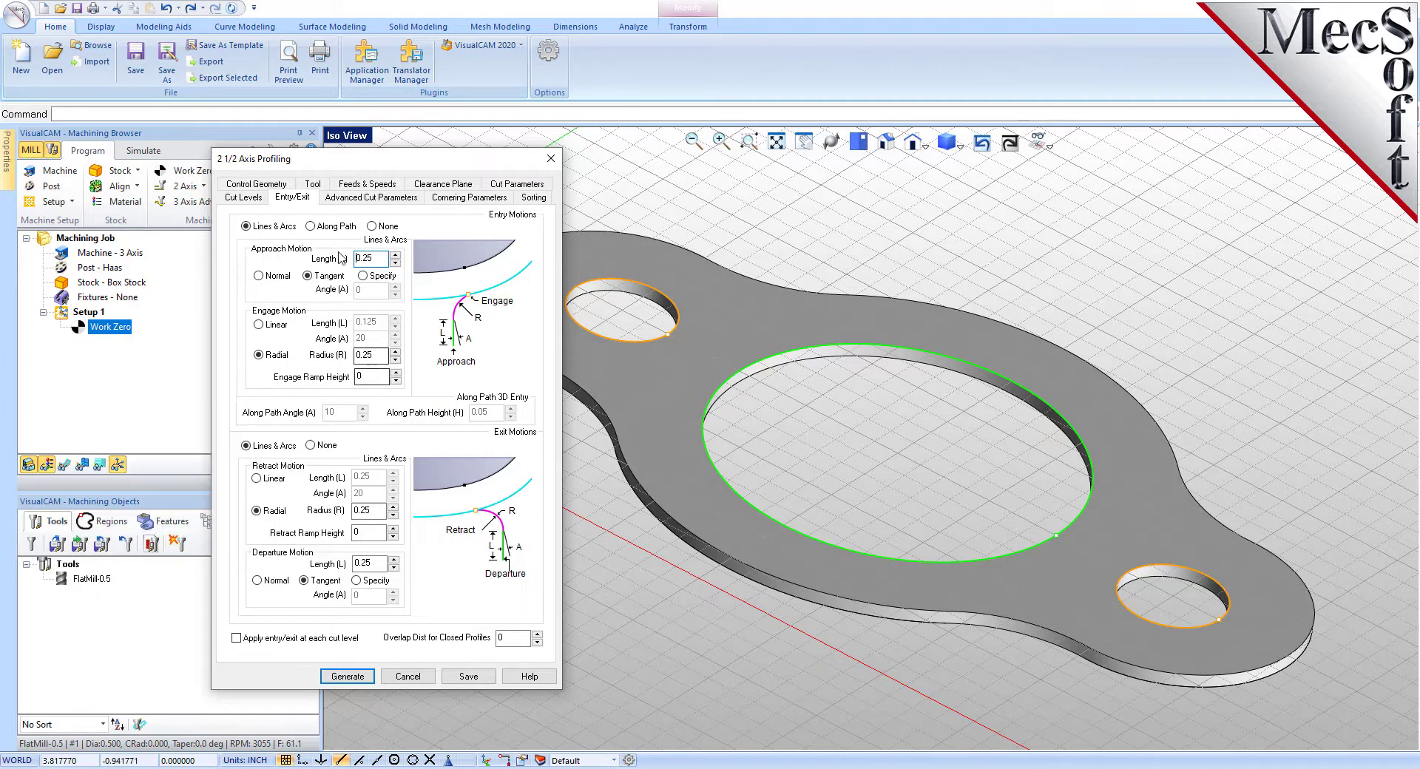
pyautogui.click(371, 226)
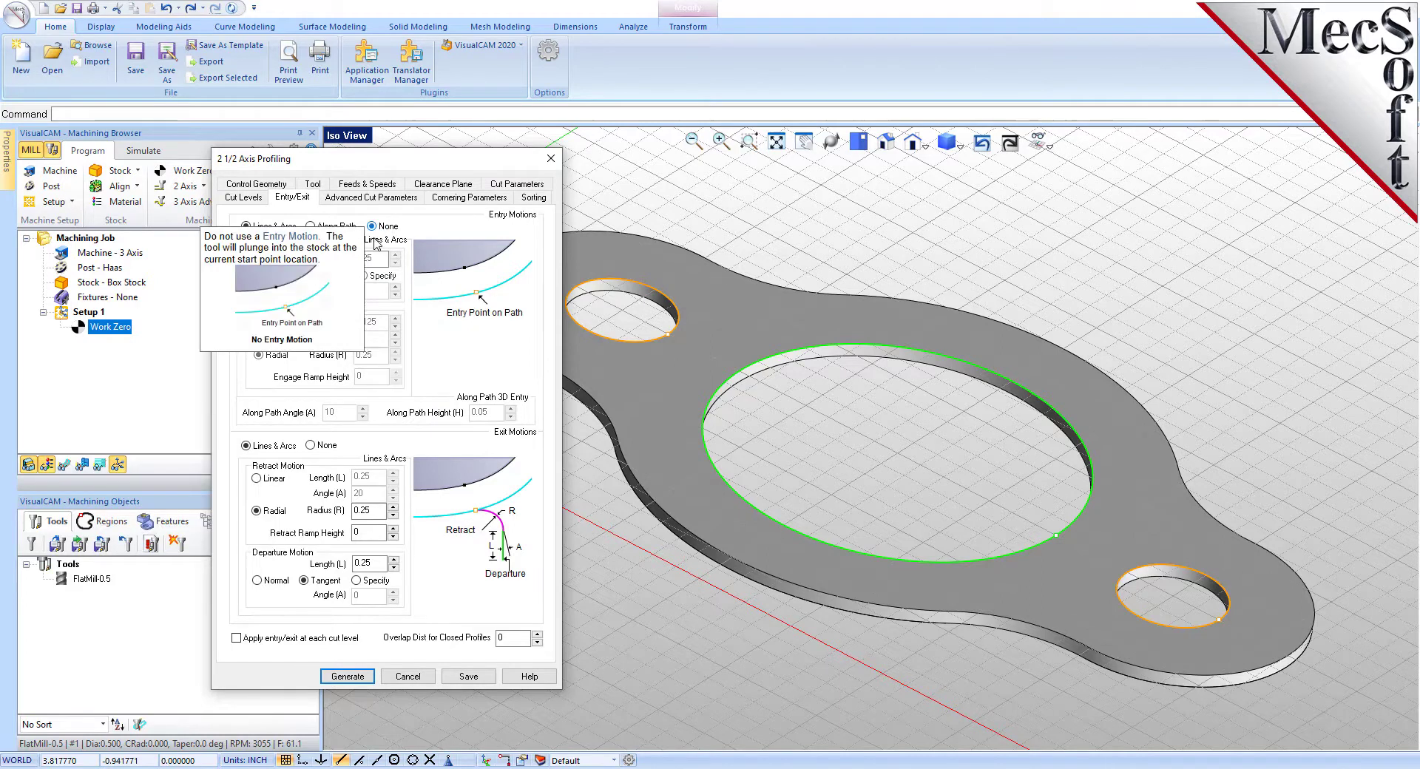
pyautogui.click(311, 446)
pyautogui.click(353, 676)
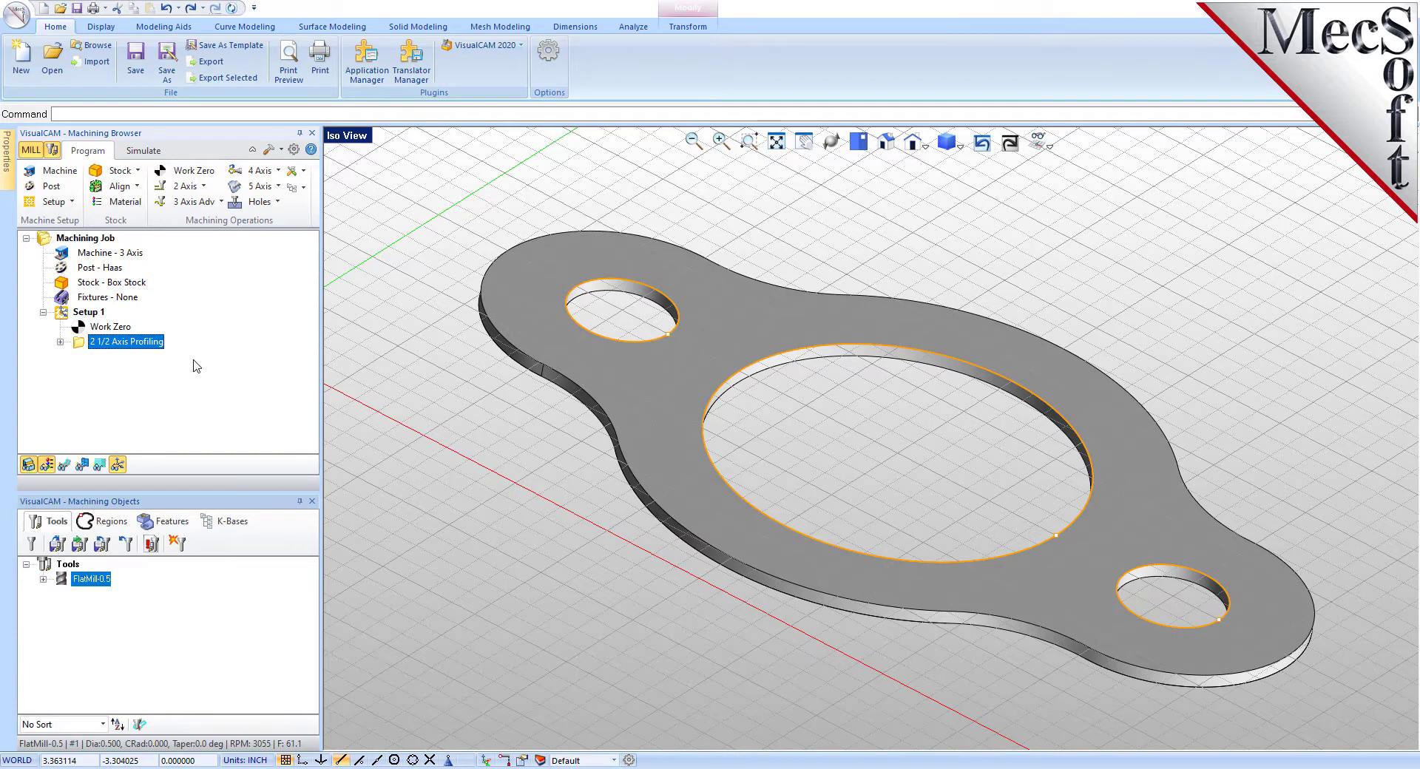
# Toggle the toolpath display and examine the hole profiling toolpath on the part, leaving it shown.
pyautogui.click(65, 464)
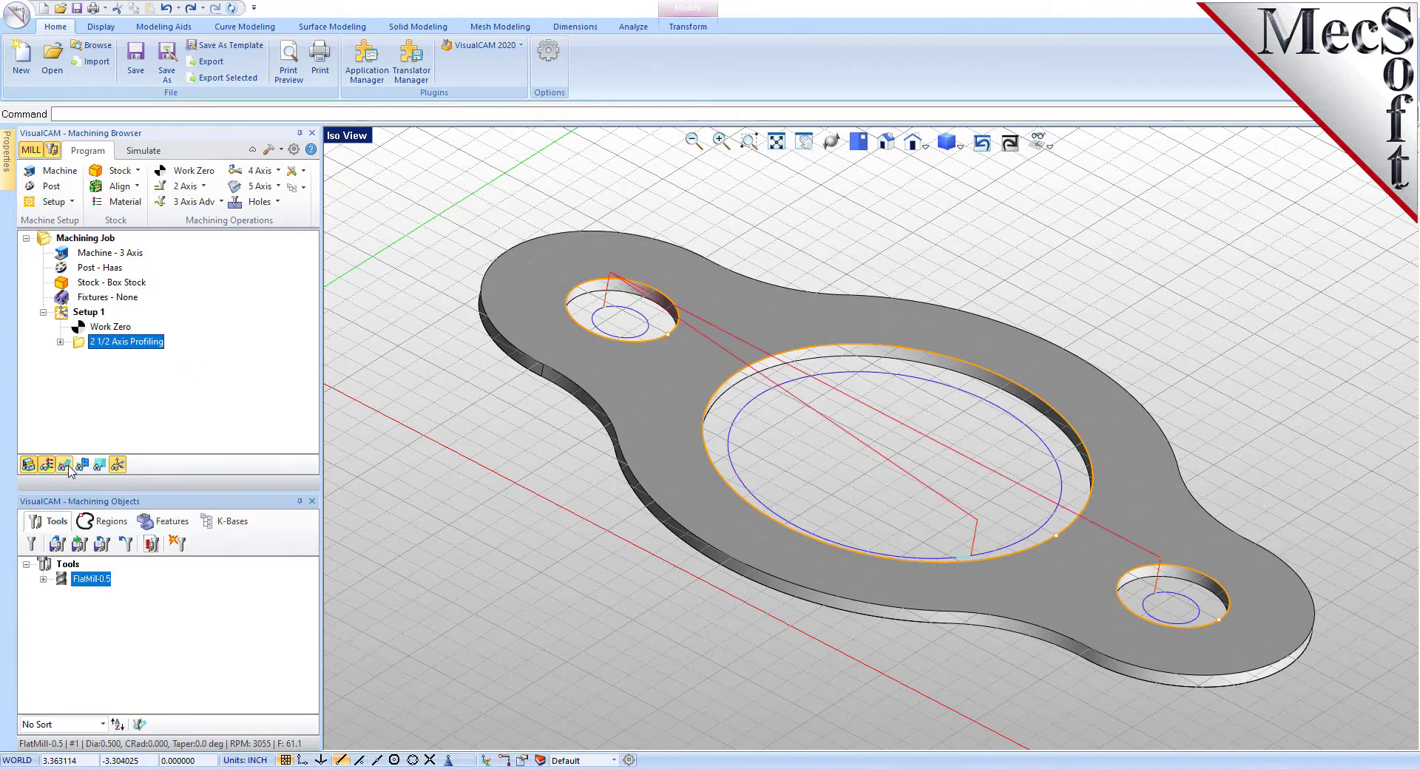
pyautogui.click(65, 465)
pyautogui.click(64, 464)
pyautogui.click(64, 464)
pyautogui.click(64, 465)
pyautogui.scroll(3, 945, 475)
pyautogui.moveTo(944, 475)
pyautogui.mouseDown(button='right')
pyautogui.moveTo(950, 494)
pyautogui.moveTo(949, 444)
pyautogui.moveTo(950, 457)
pyautogui.mouseUp(button='right')
pyautogui.scroll(-2, 951, 493)
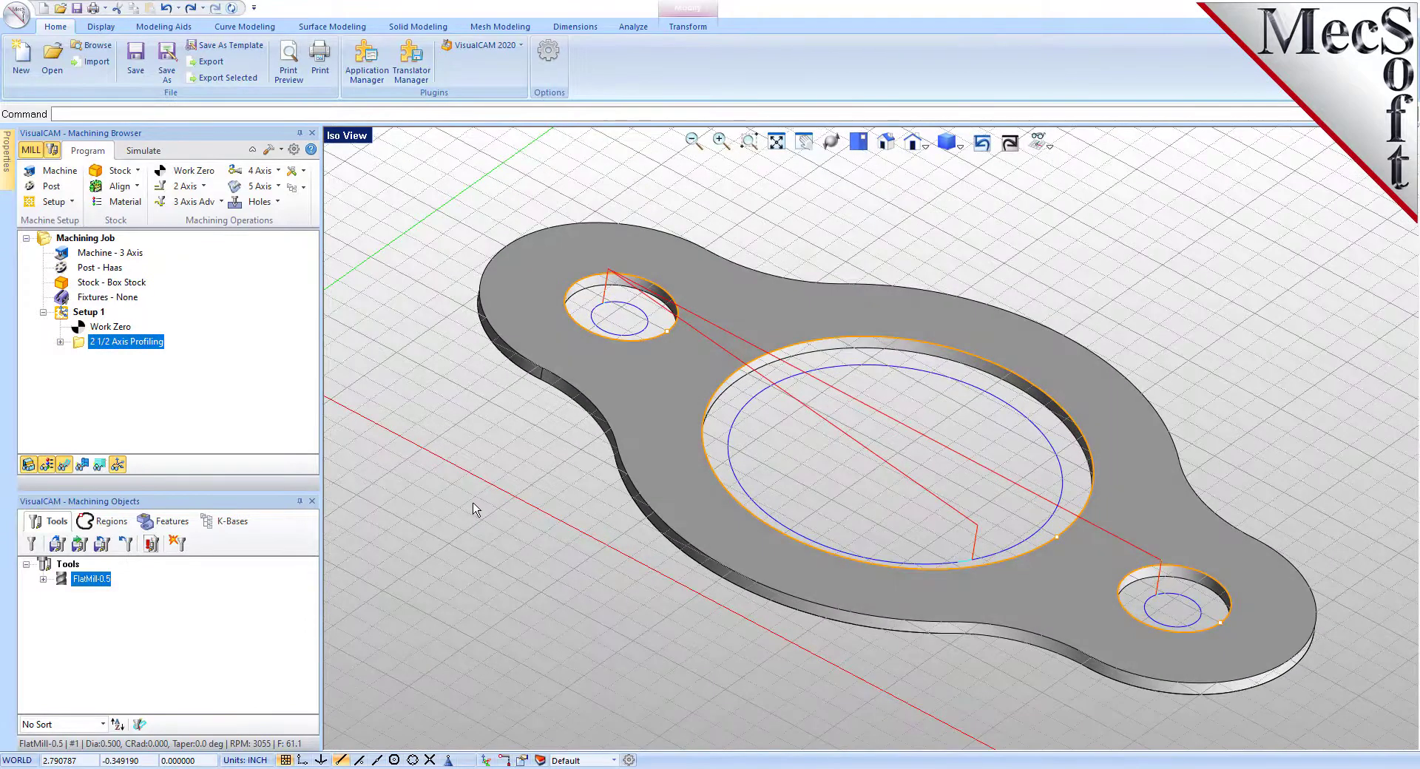
# Simulate the hole profiling operation at the slowest speed with Simulate by Moves turned off.
pyautogui.click(152, 152)
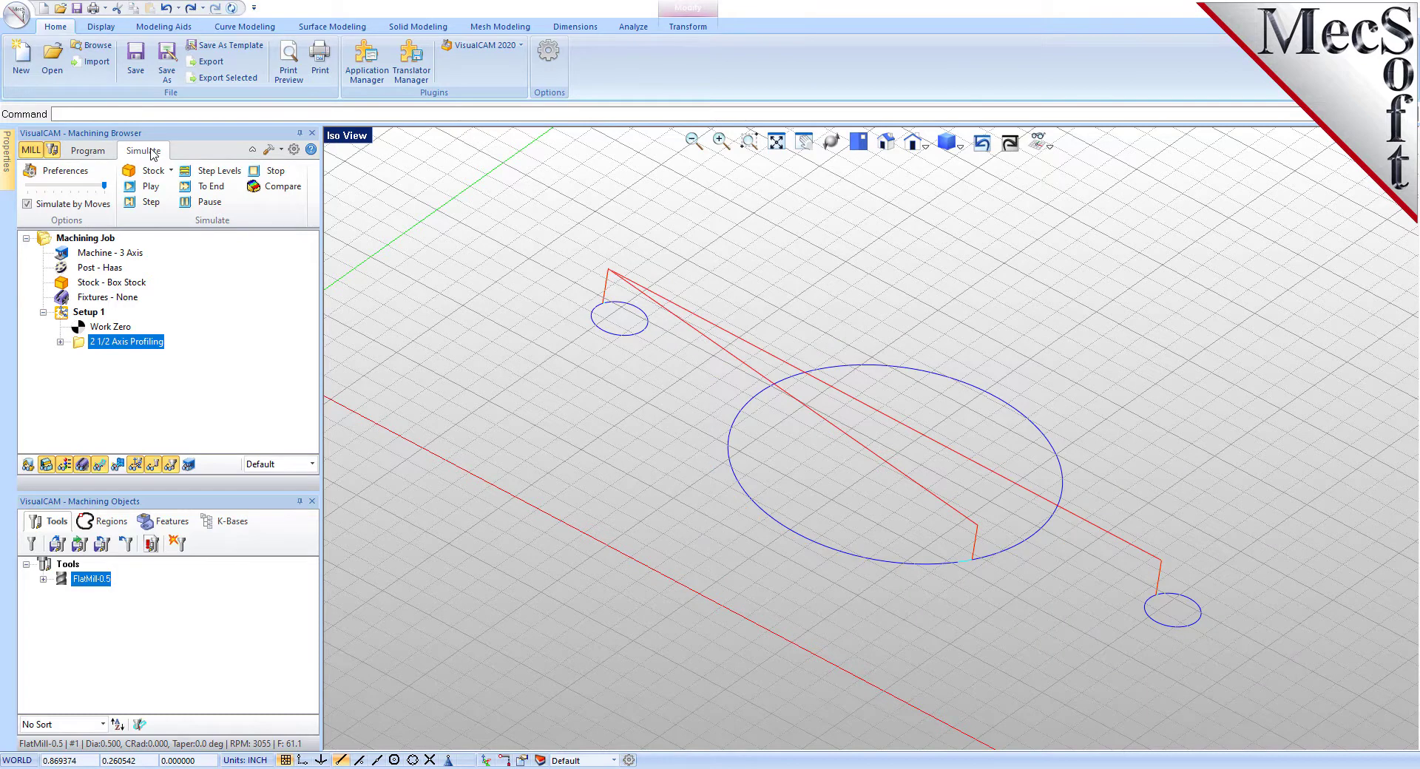
pyautogui.moveTo(104, 185); pyautogui.dragTo(27, 186)
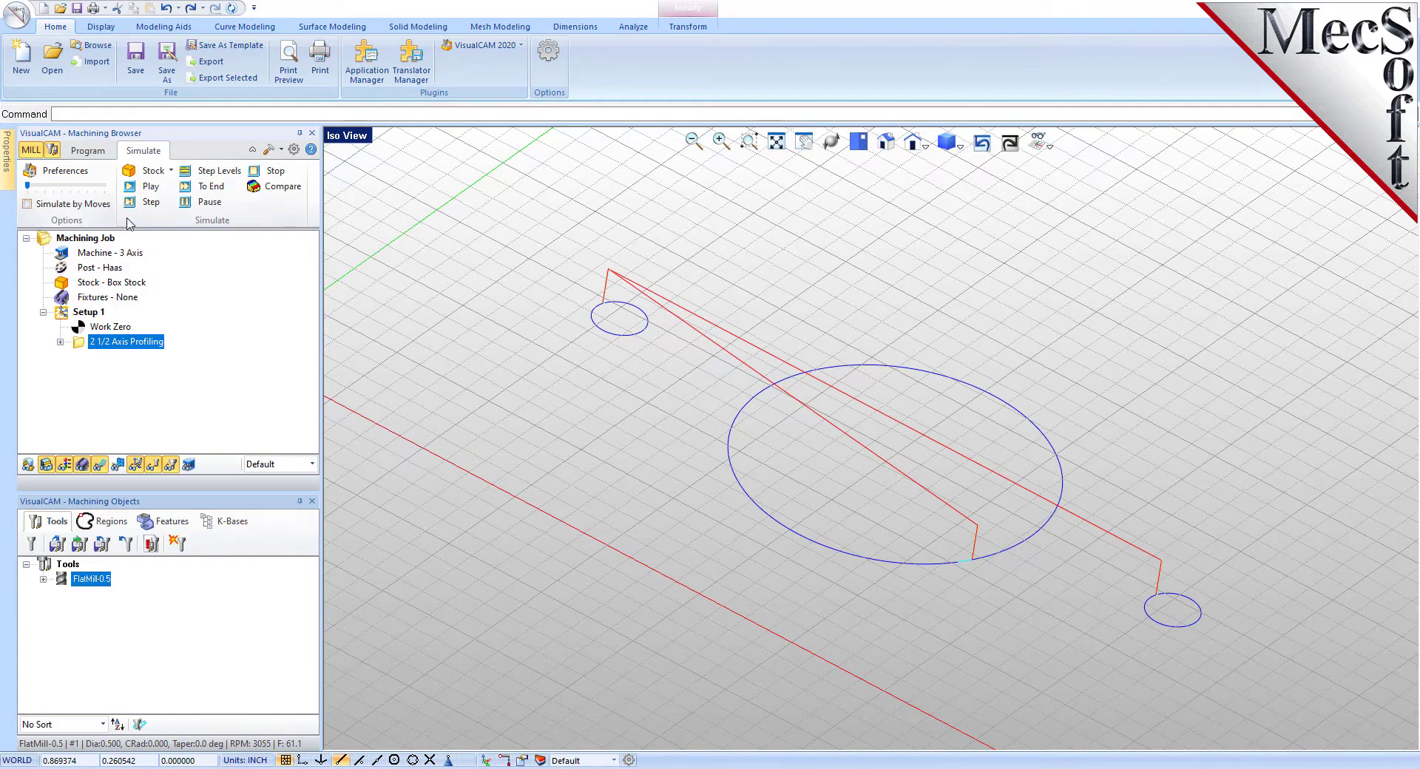
pyautogui.moveTo(30, 186)
pyautogui.mouseDown()
pyautogui.moveTo(111, 194)
pyautogui.moveTo(29, 197)
pyautogui.mouseUp()
pyautogui.click(152, 188)
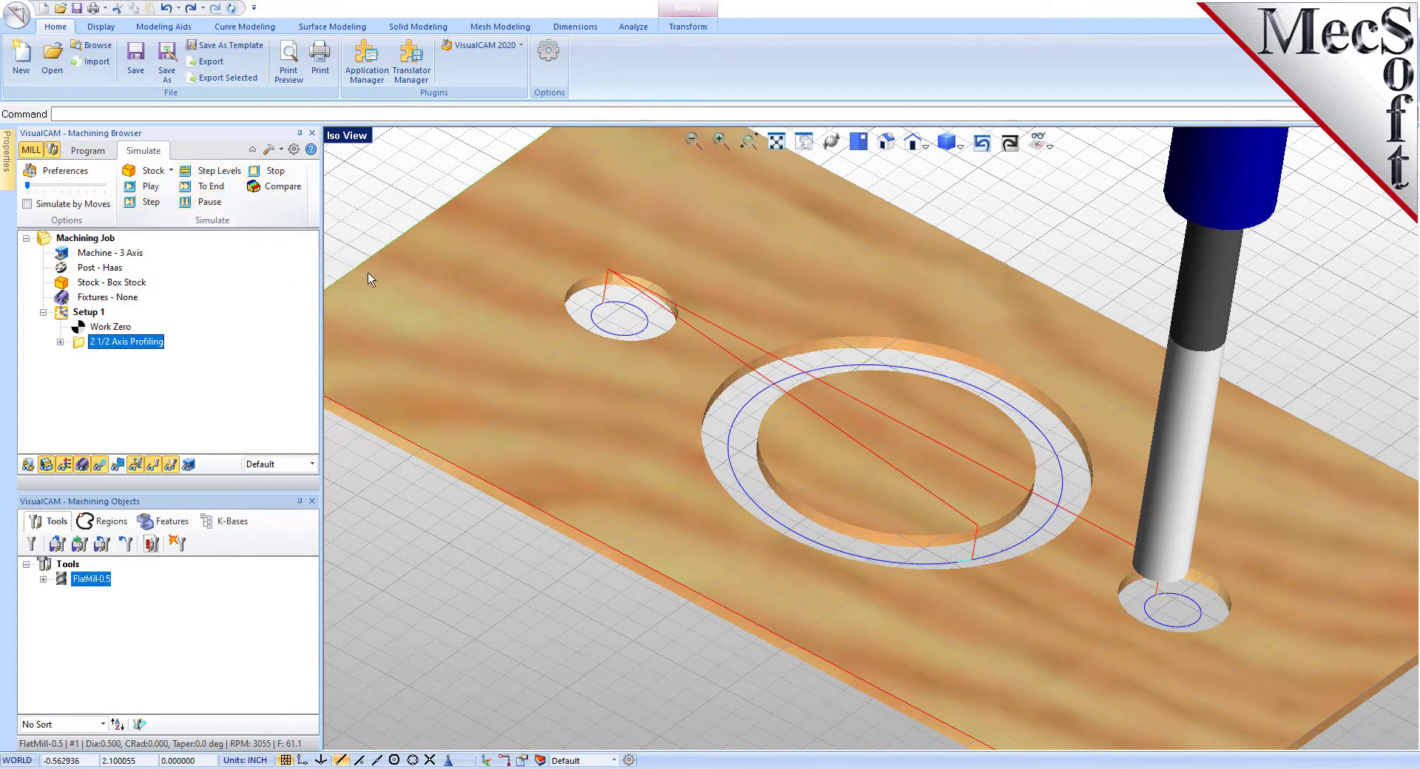
# Toggle the stock's material texture display and examine the simulated hole cuts, leaving the wood texture shown.
pyautogui.scroll(-2, 683, 428)
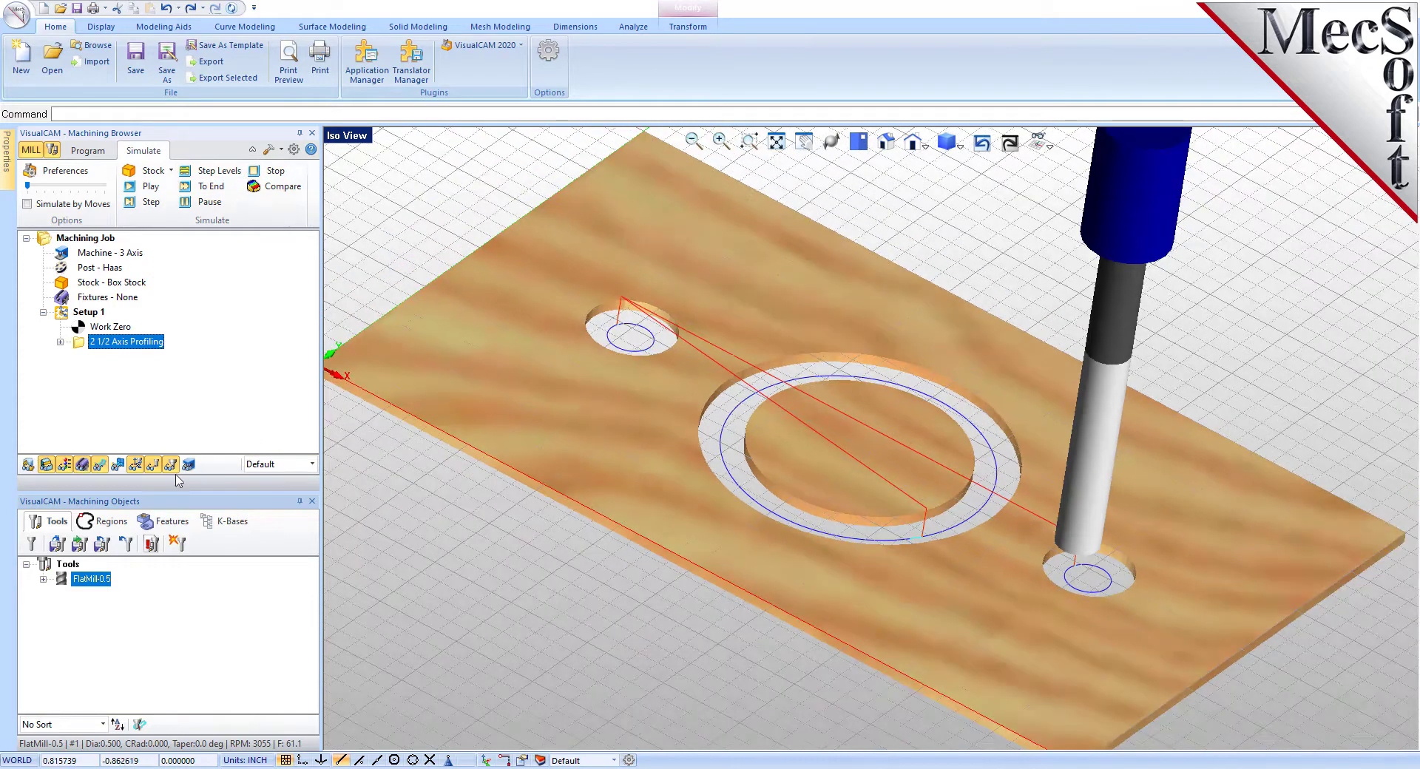
pyautogui.click(65, 466)
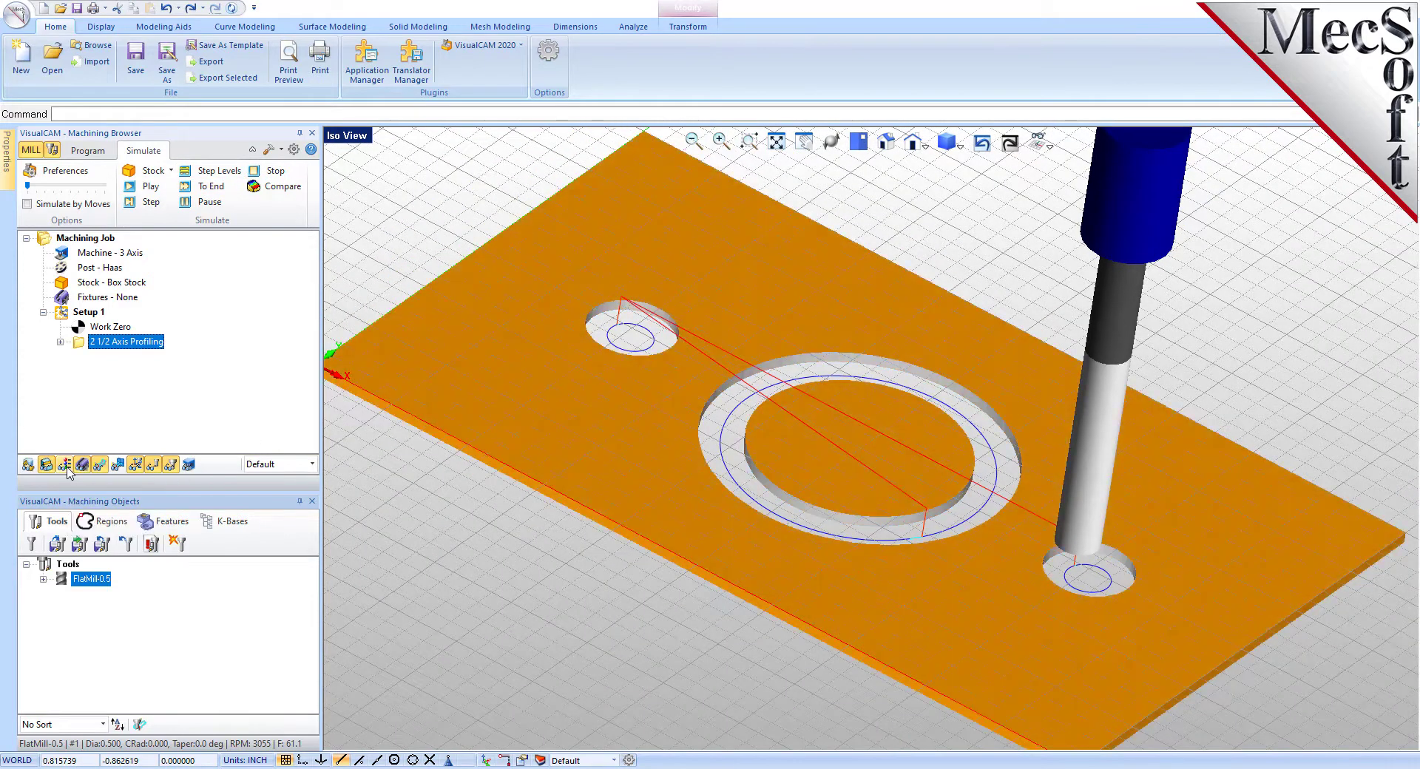
pyautogui.click(65, 466)
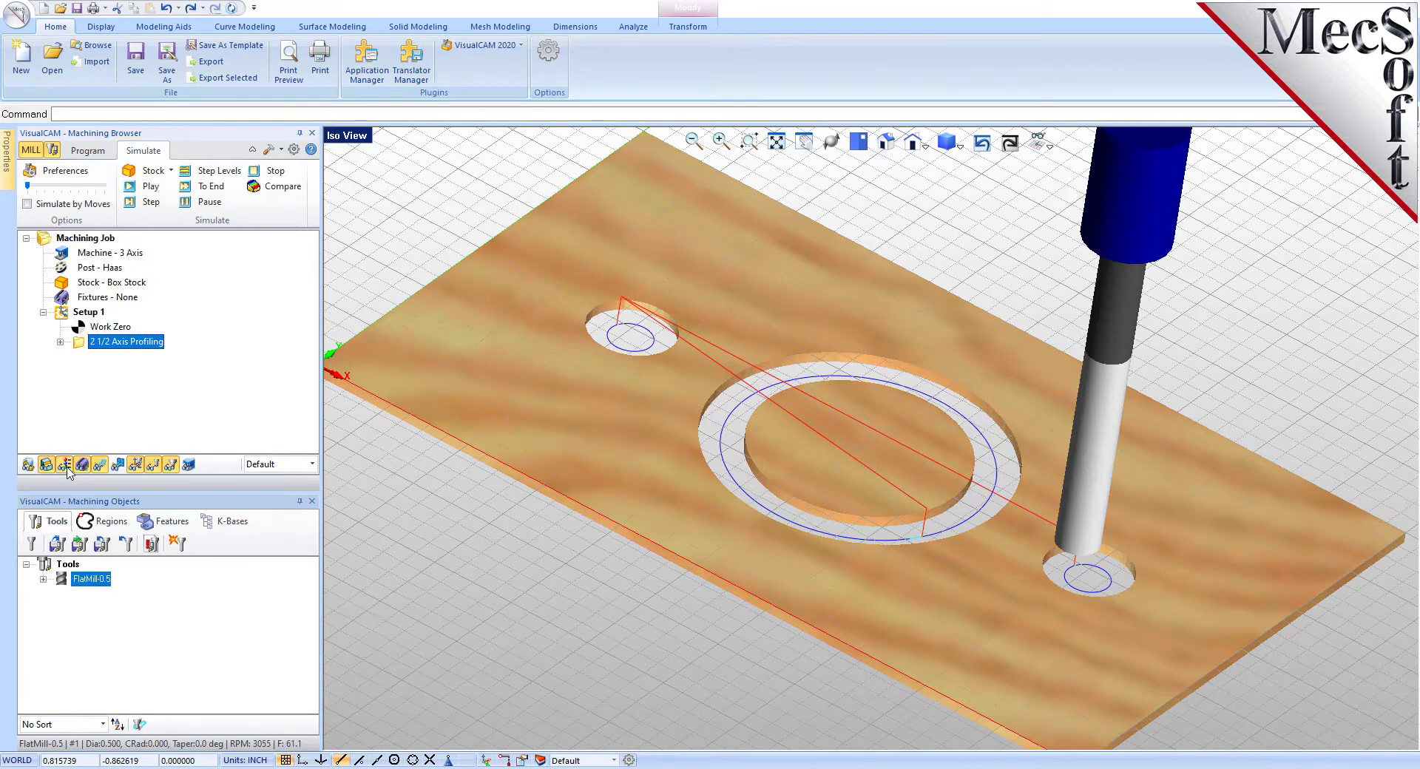
pyautogui.click(65, 466)
pyautogui.click(65, 466)
# Duplicate the 2 1/2 Axis Profiling operation within Setup 1 by copying and pasting it.
pyautogui.click(87, 152)
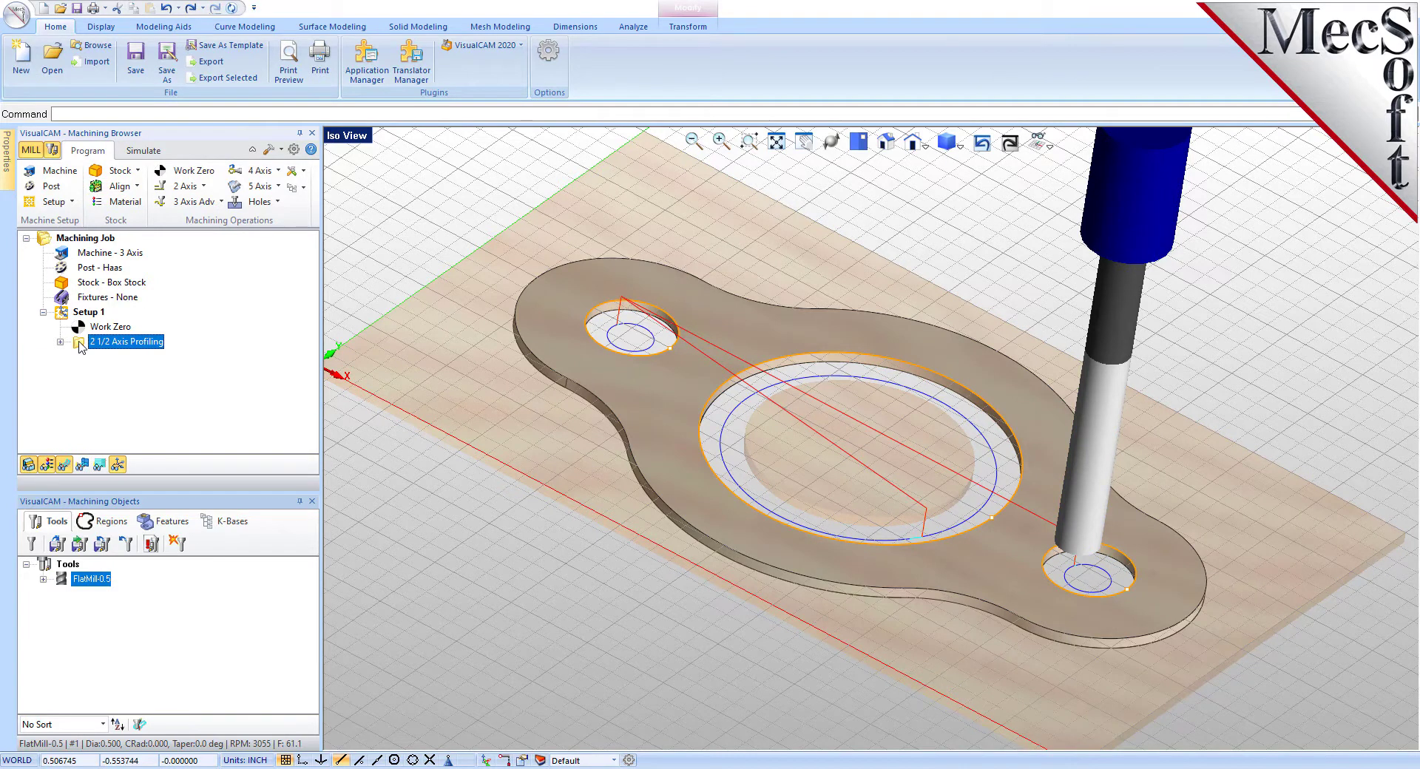
pyautogui.rightClick(145, 344)
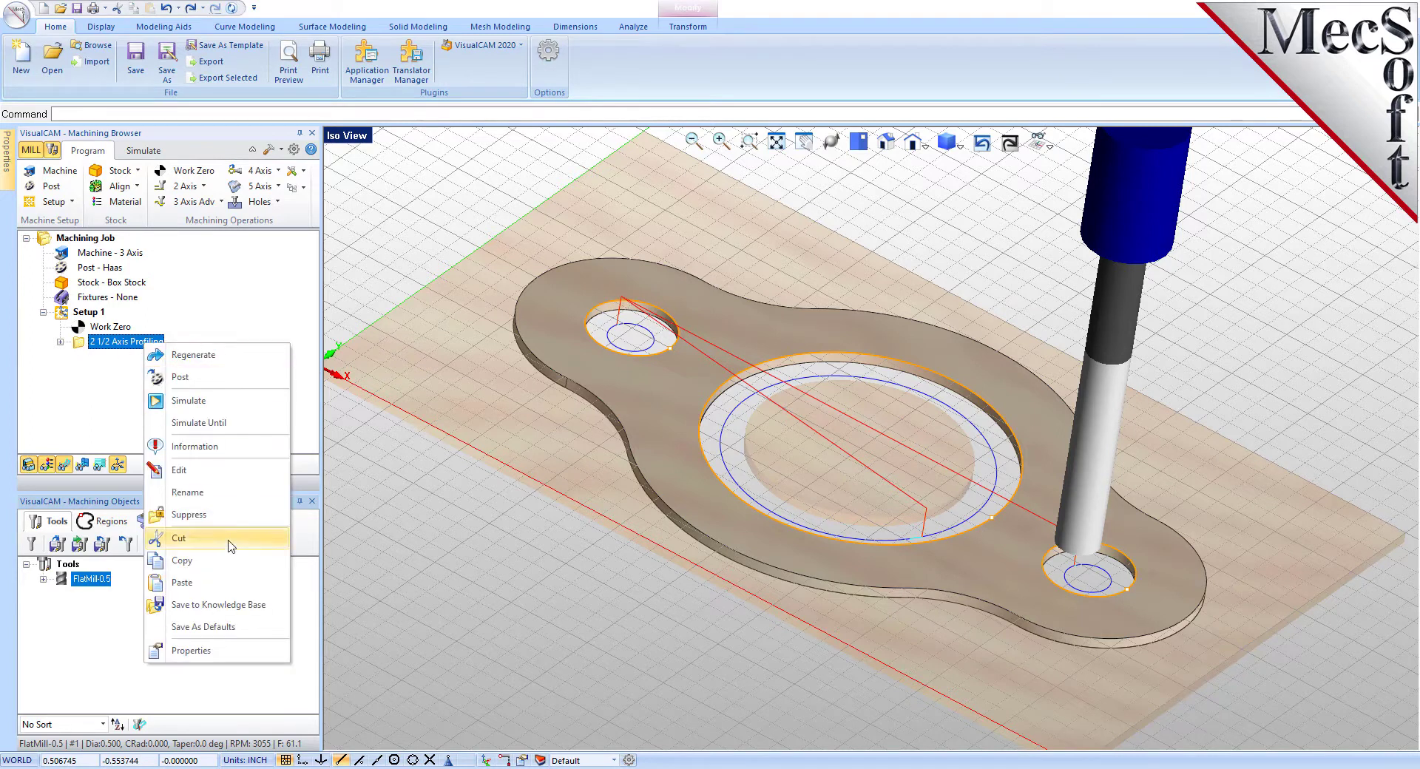
pyautogui.click(222, 564)
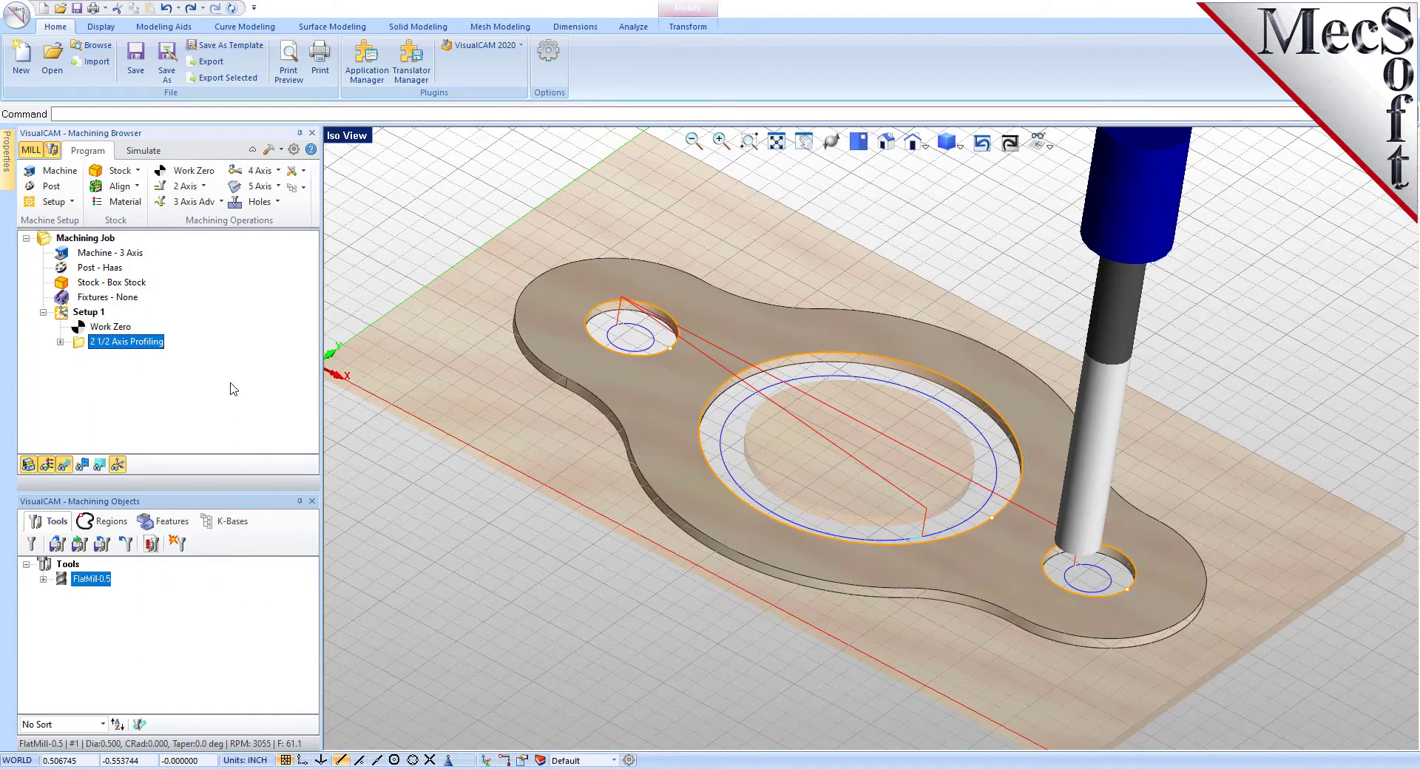
pyautogui.rightClick(156, 343)
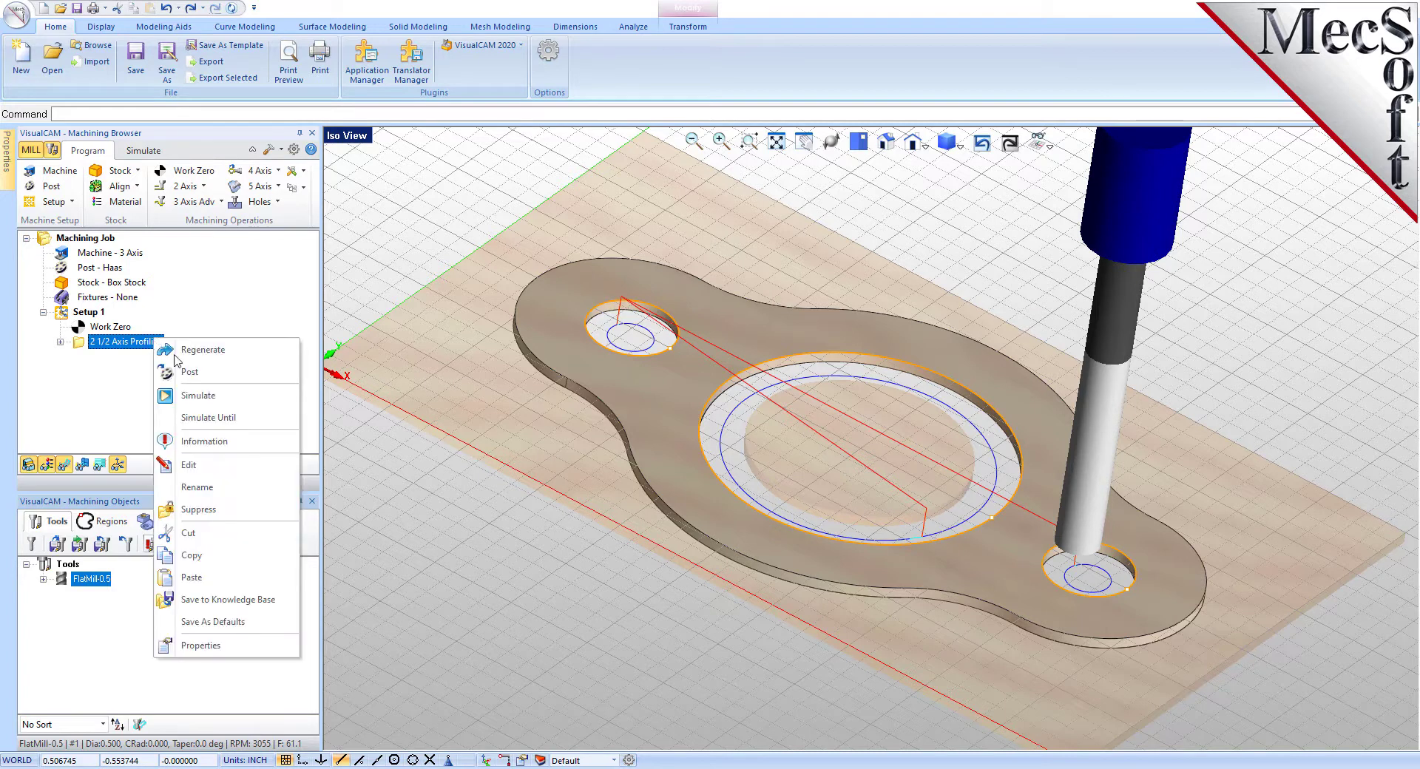
pyautogui.click(213, 578)
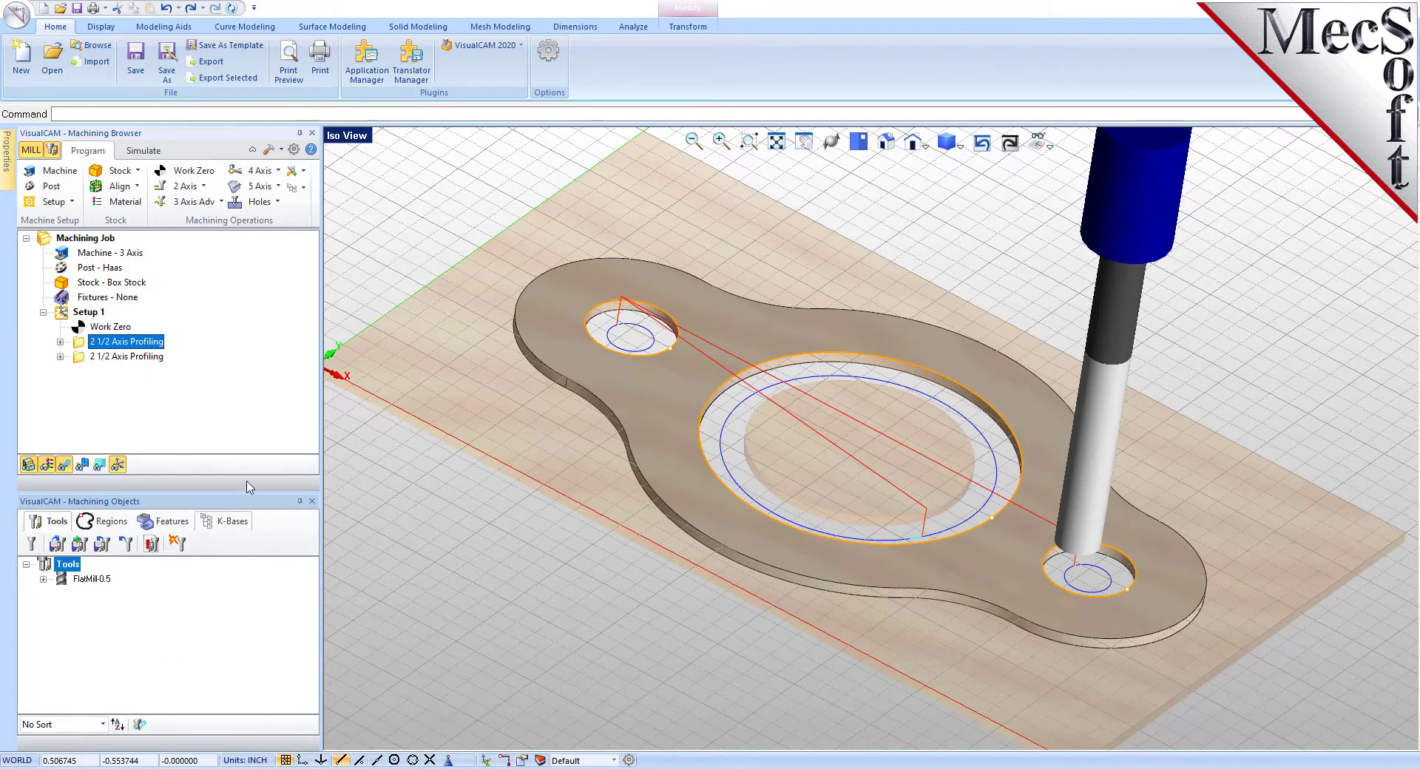
# Edit the copied profiling operation, replacing all its machining regions with the gasket's outer top edge.
pyautogui.click(83, 358)
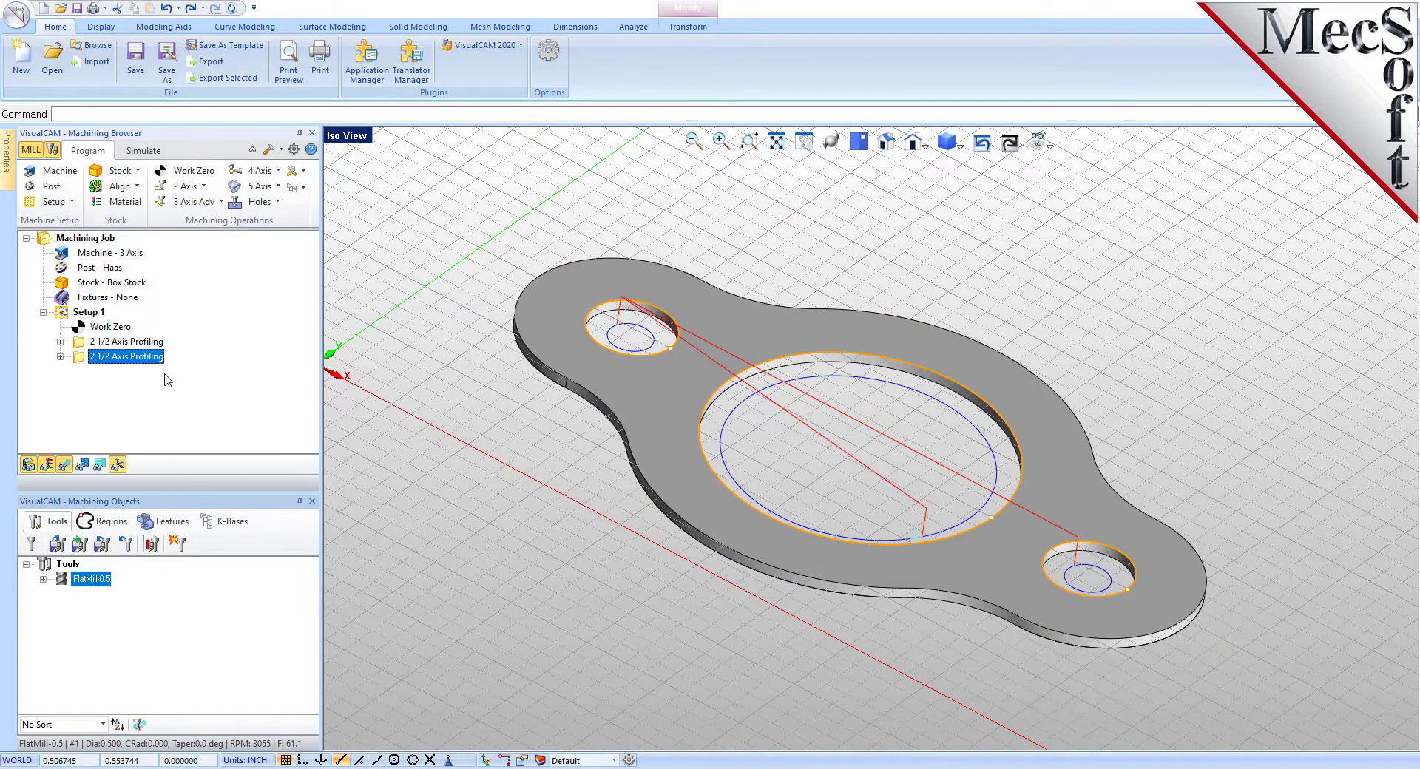
pyautogui.rightClick(147, 357)
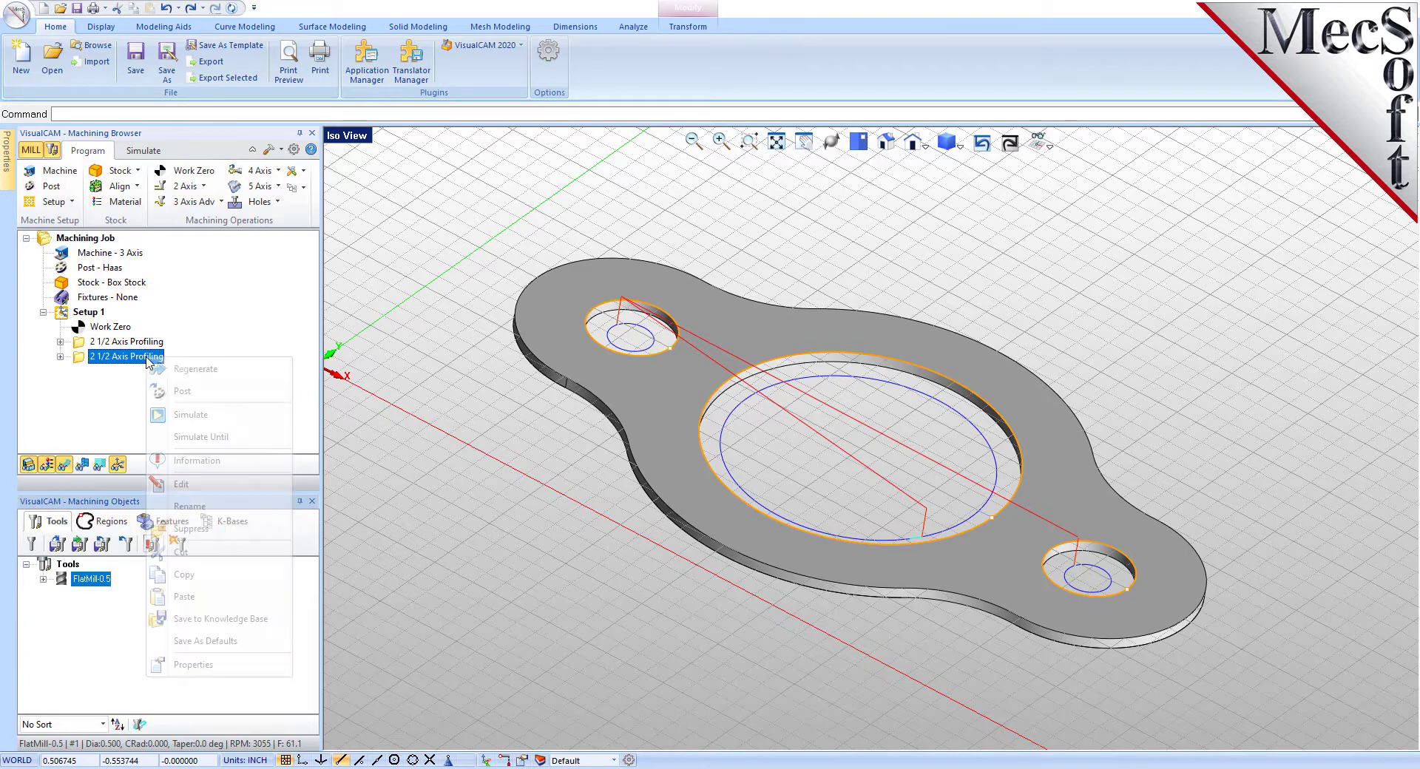
pyautogui.click(213, 493)
pyautogui.moveTo(196, 157); pyautogui.dragTo(321, 149)
pyautogui.click(237, 454)
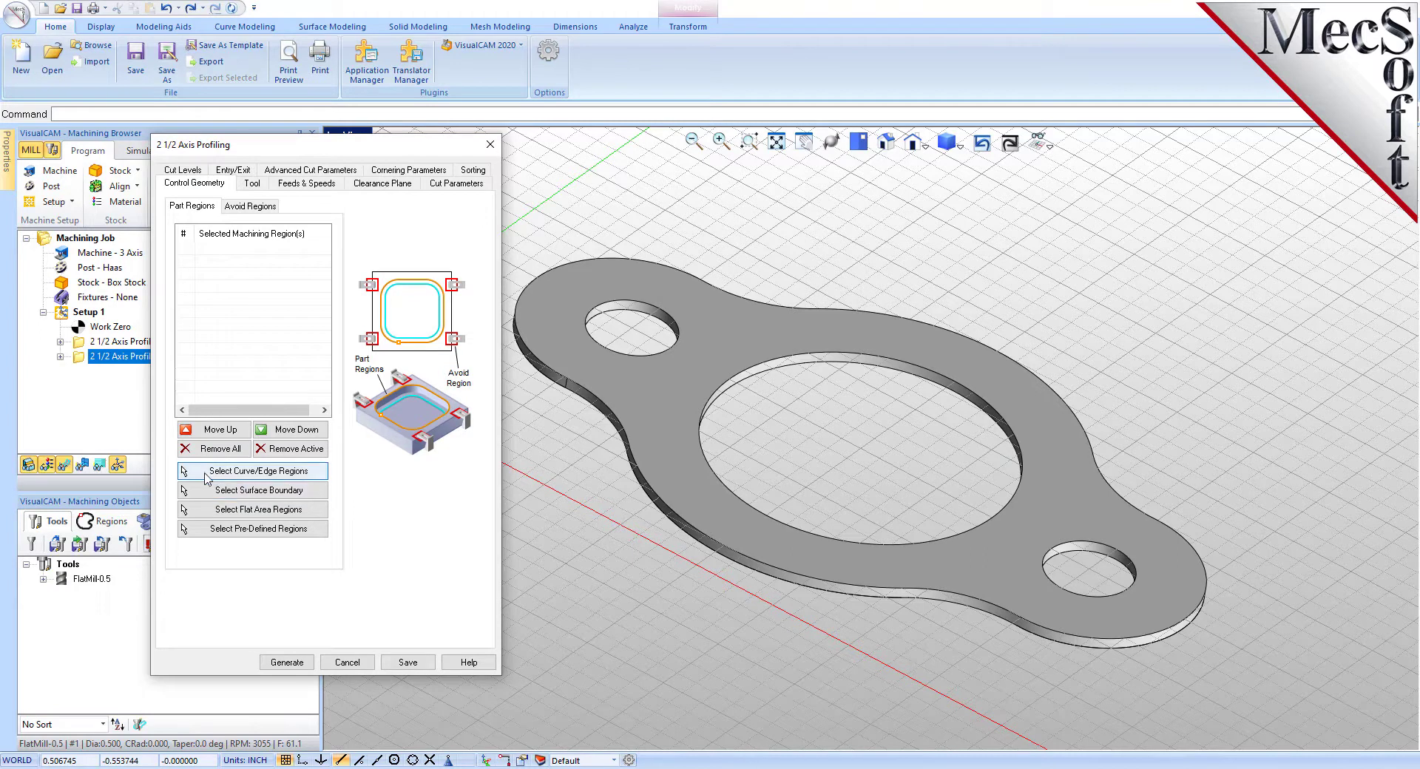
pyautogui.click(320, 478)
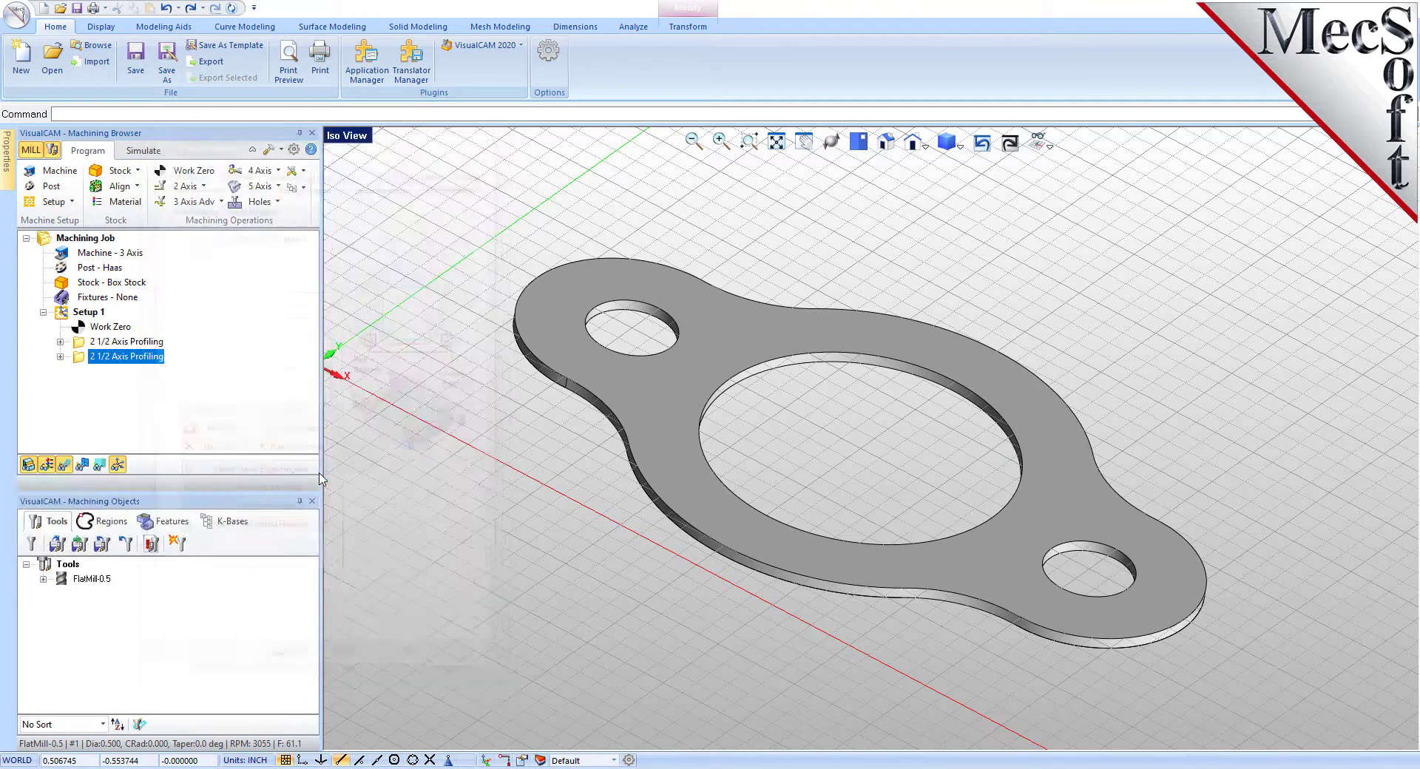
pyautogui.click(539, 360)
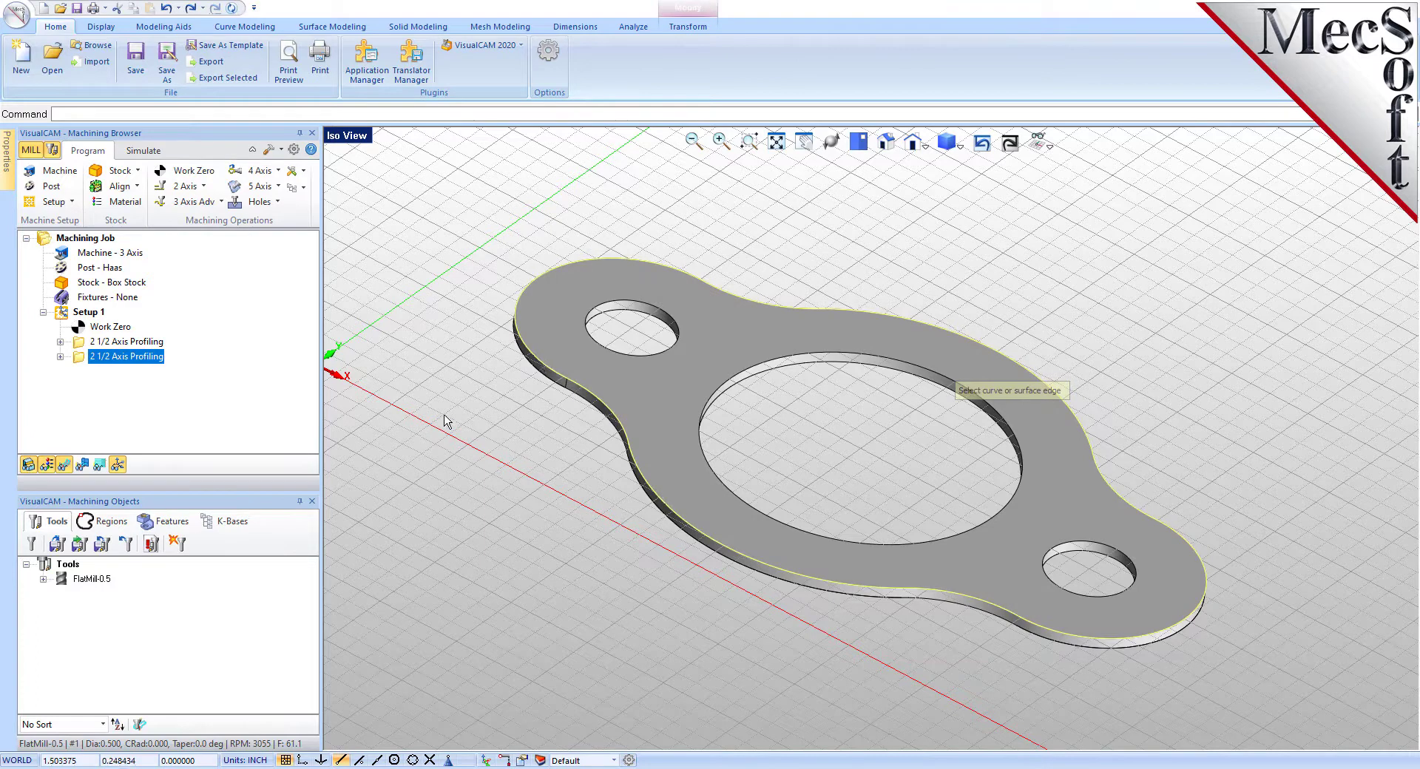
pyautogui.press('Return')
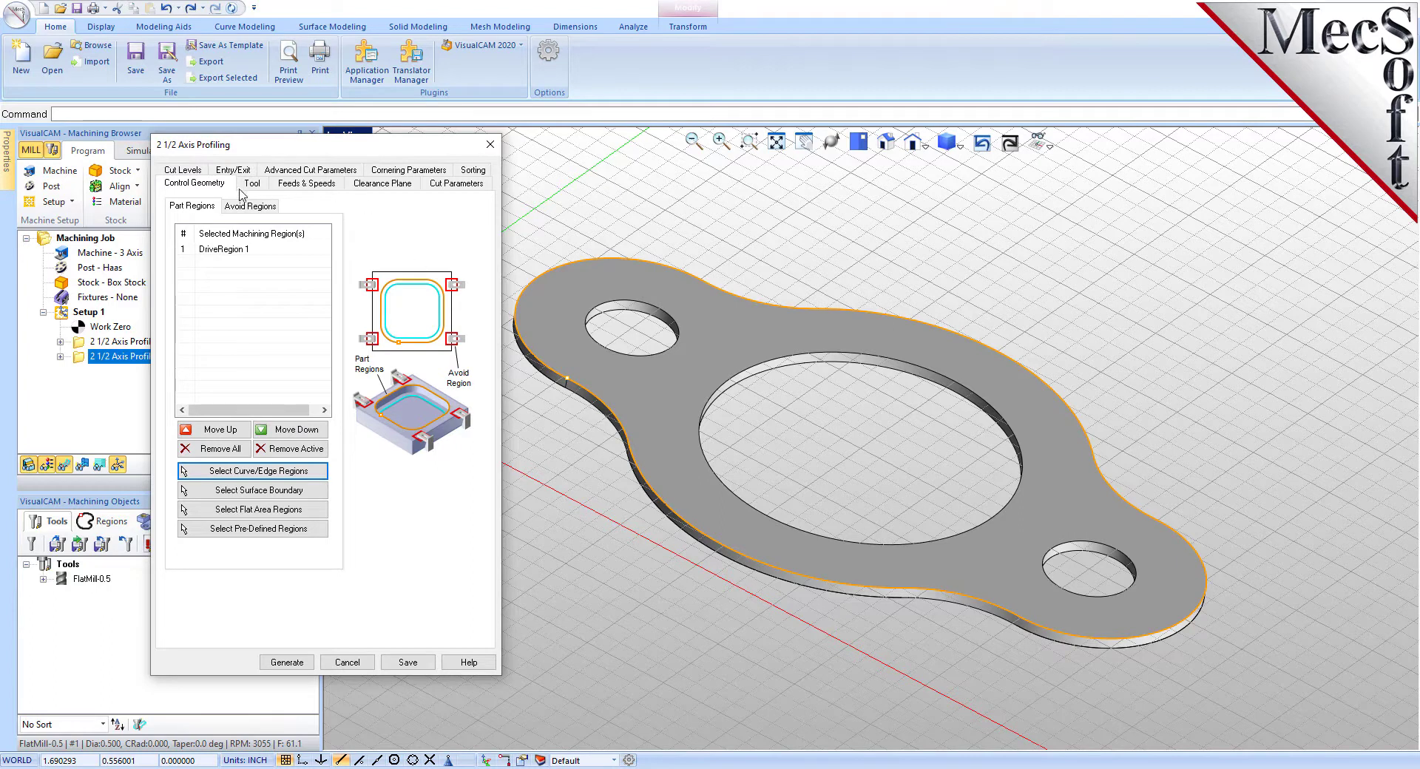
# Set the cutting side for closed curves to Outside and generate the outer profiling toolpath.
pyautogui.click(444, 185)
pyautogui.click(220, 467)
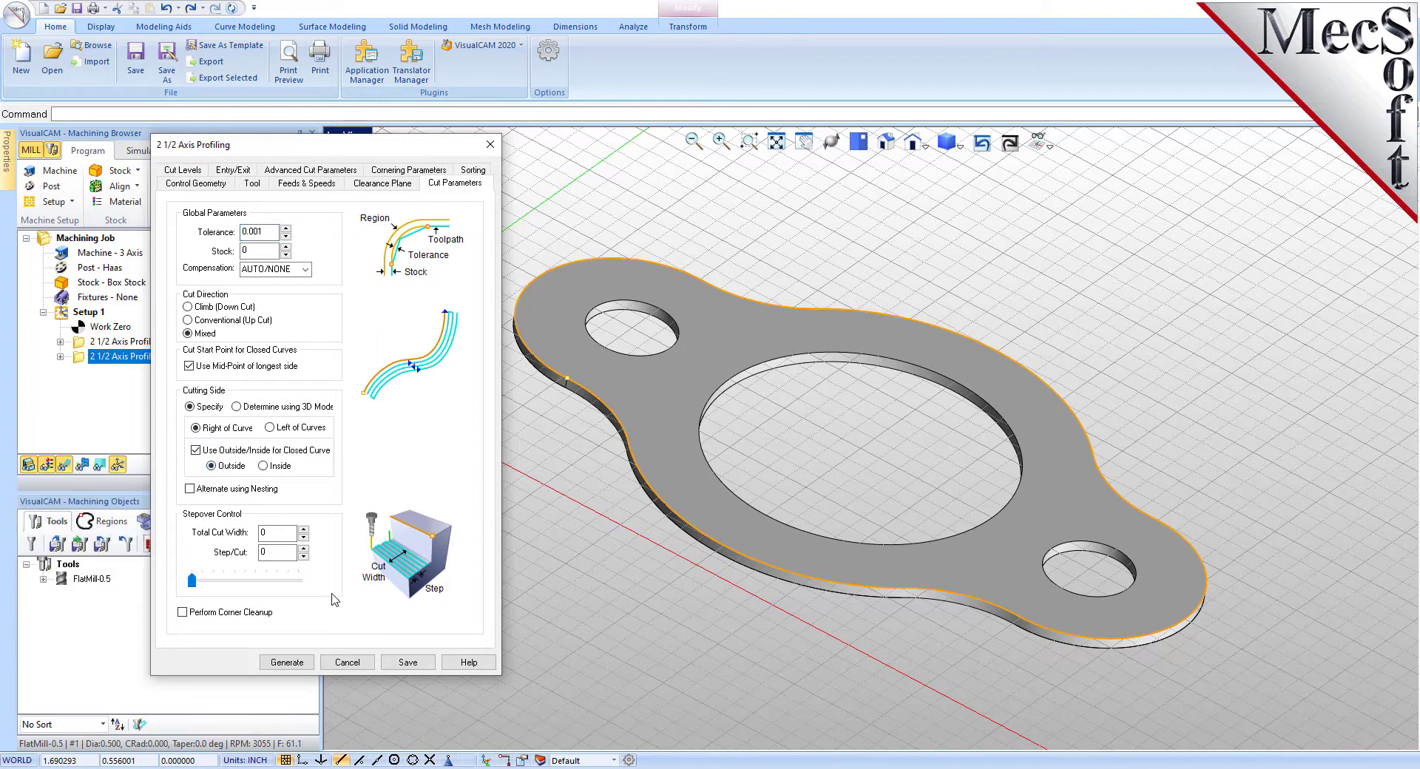
pyautogui.click(292, 663)
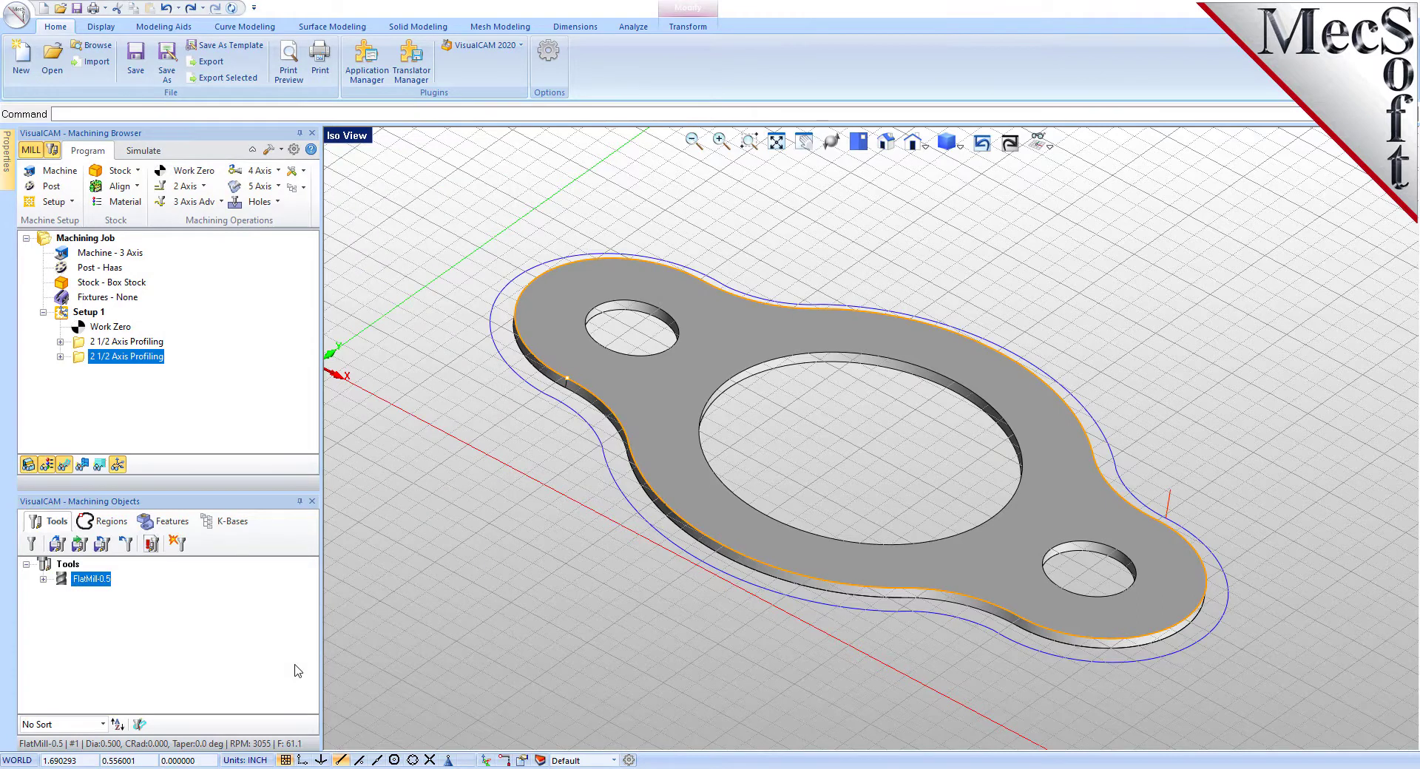
# Inspect the toolpath around the gasket's outside and simulate the second profiling operation on the stock.
pyautogui.moveTo(740, 365); pyautogui.dragTo(738, 451, button='right')
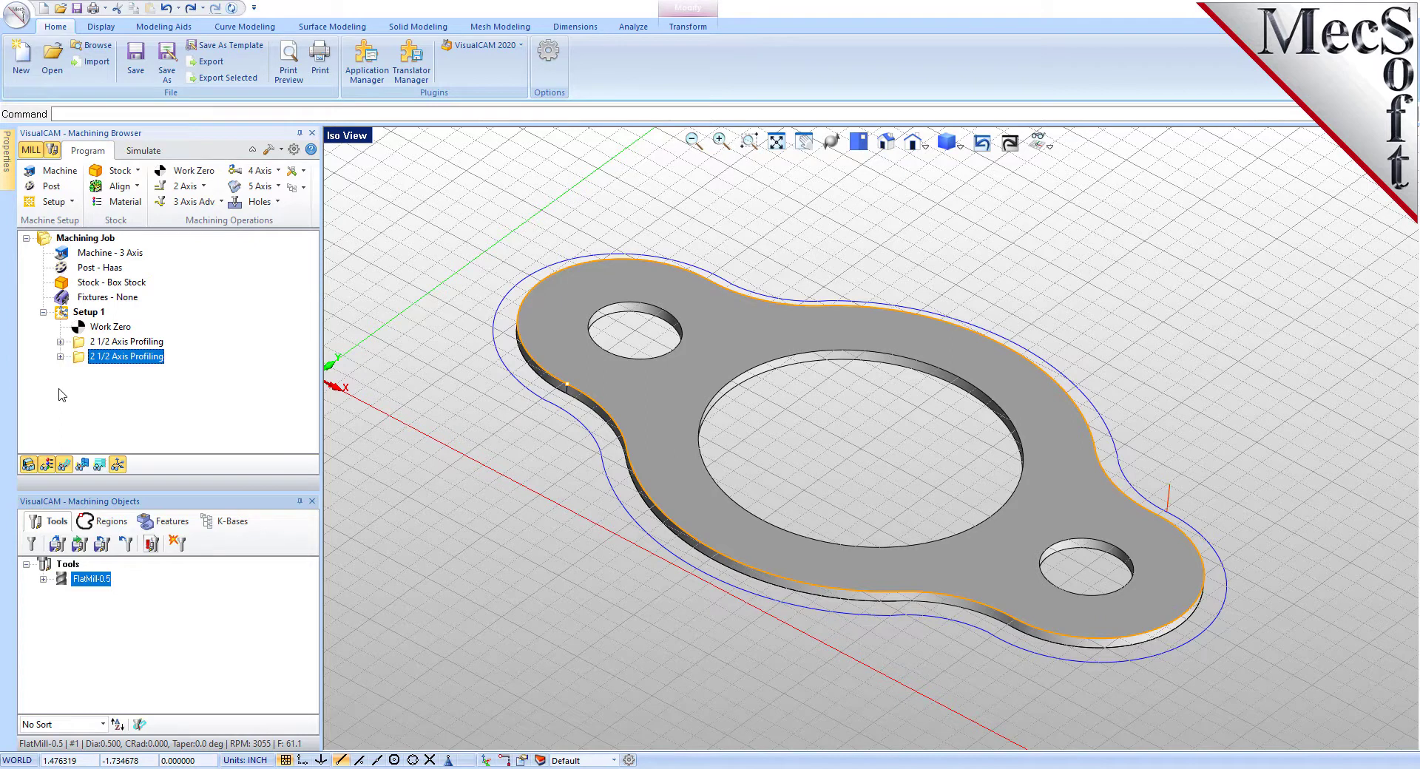
pyautogui.click(148, 154)
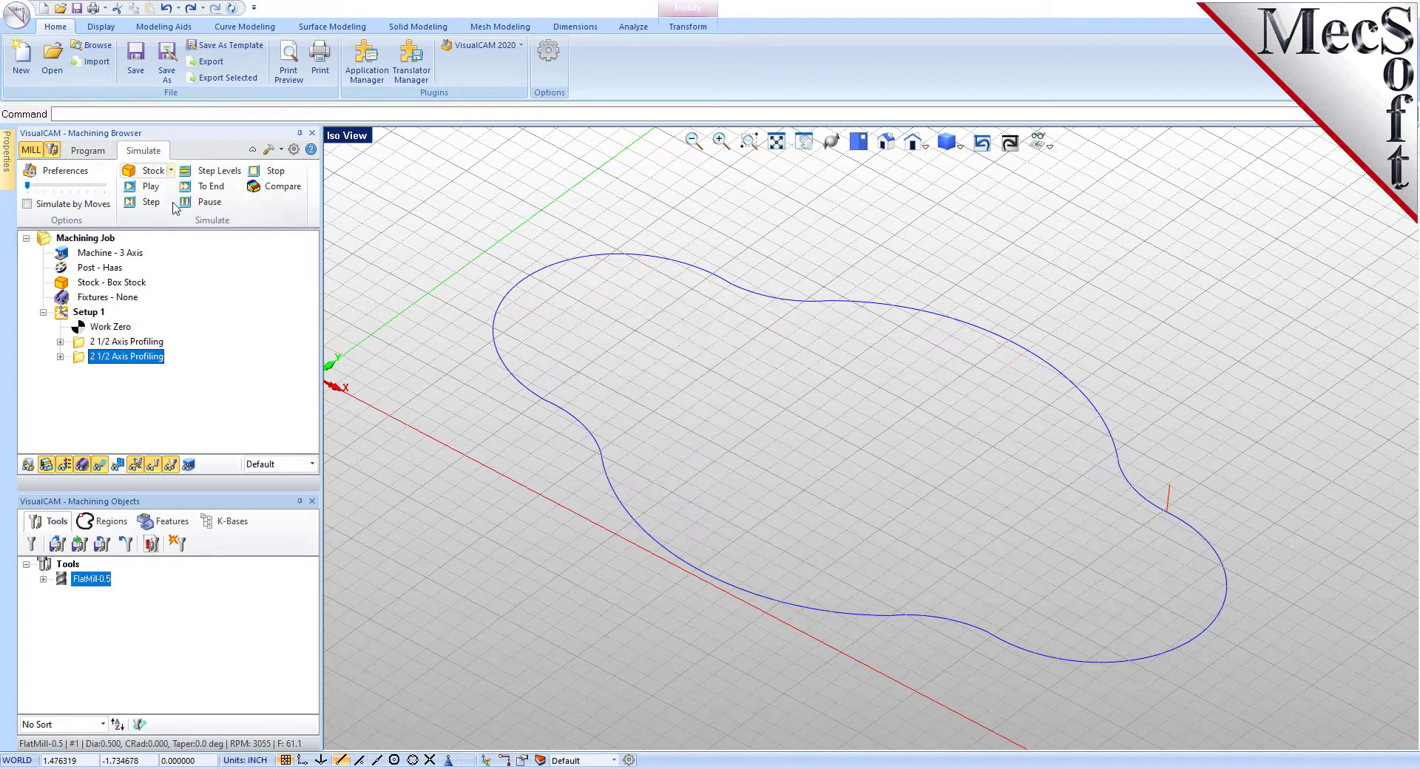
pyautogui.click(151, 187)
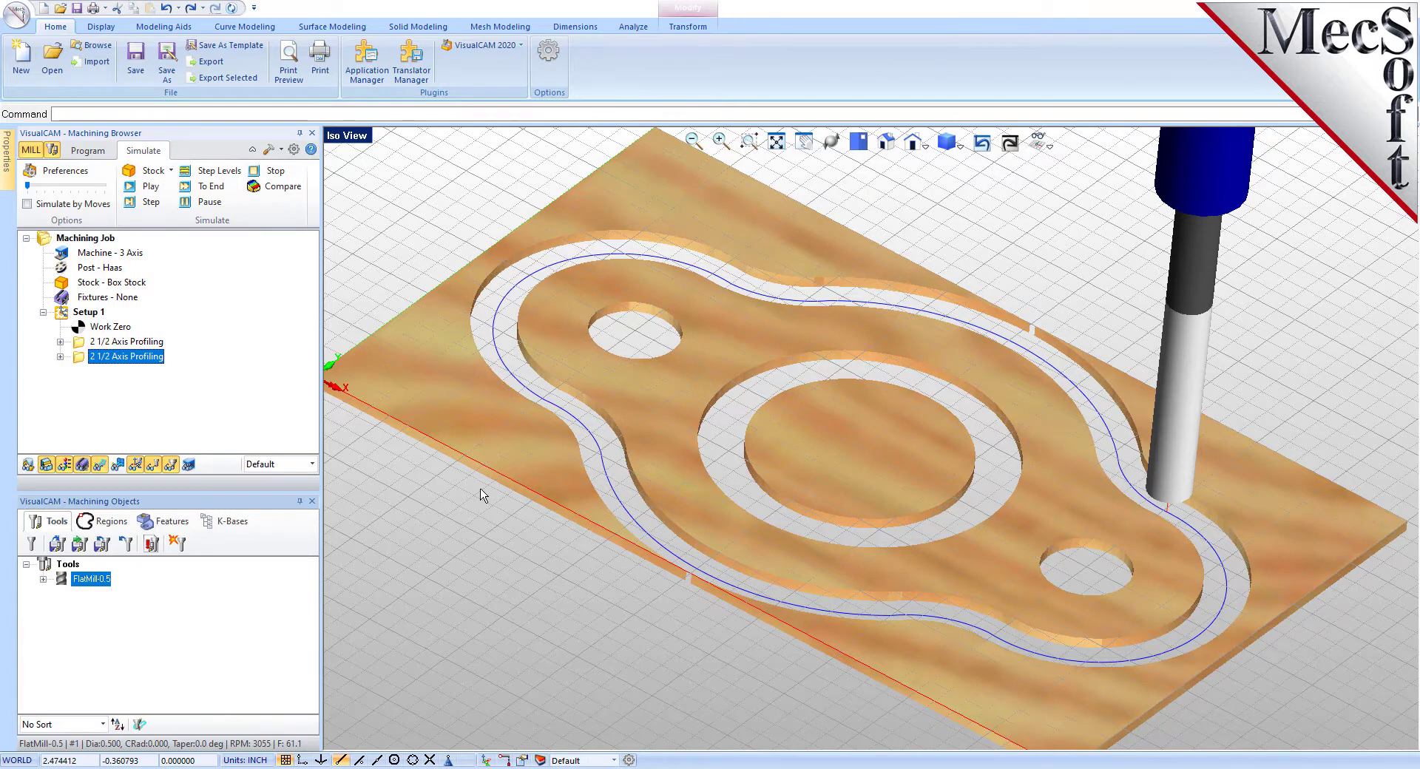
# Post-process Setup 1 with the Haas post and save it as MILLQuickStartTutorial_Setup 1.nc.
pyautogui.click(65, 315)
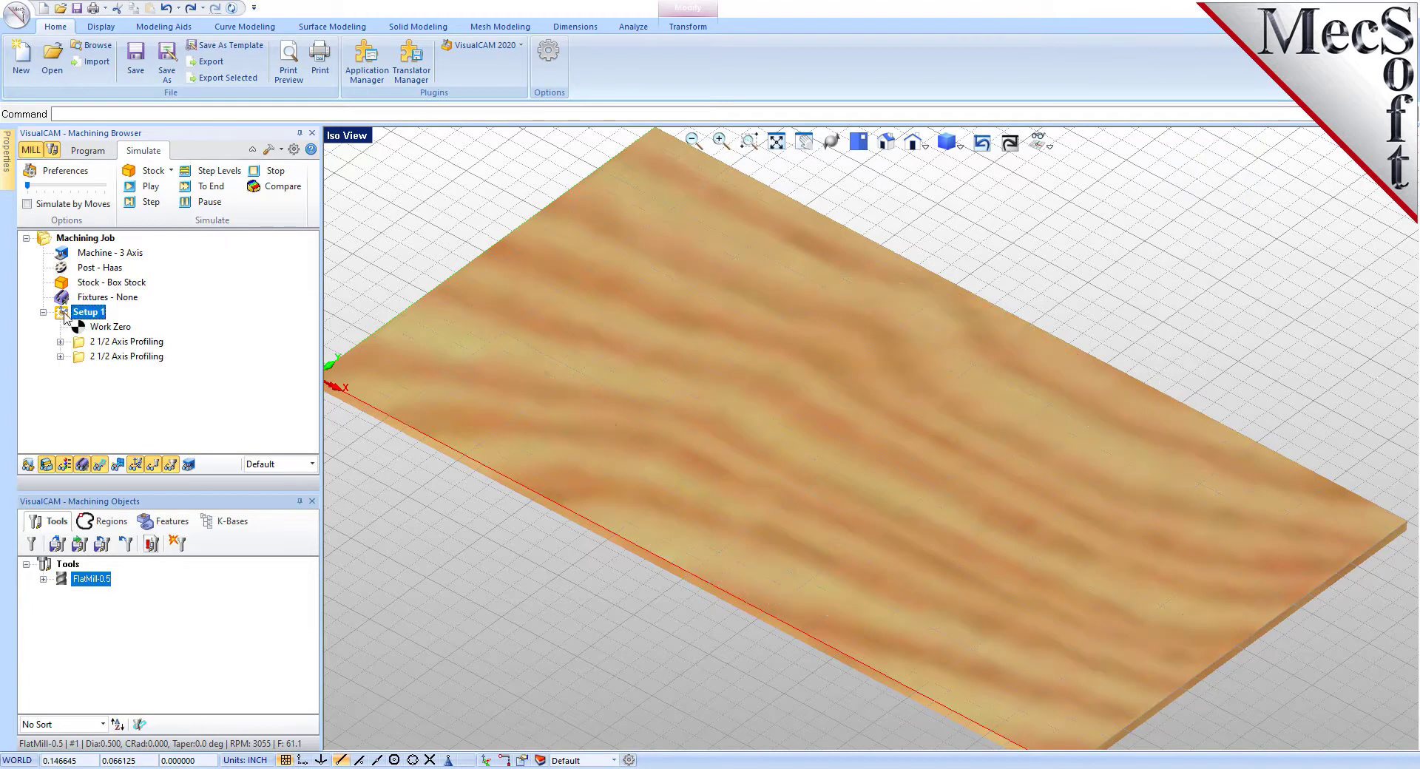
pyautogui.click(95, 152)
pyautogui.rightClick(96, 318)
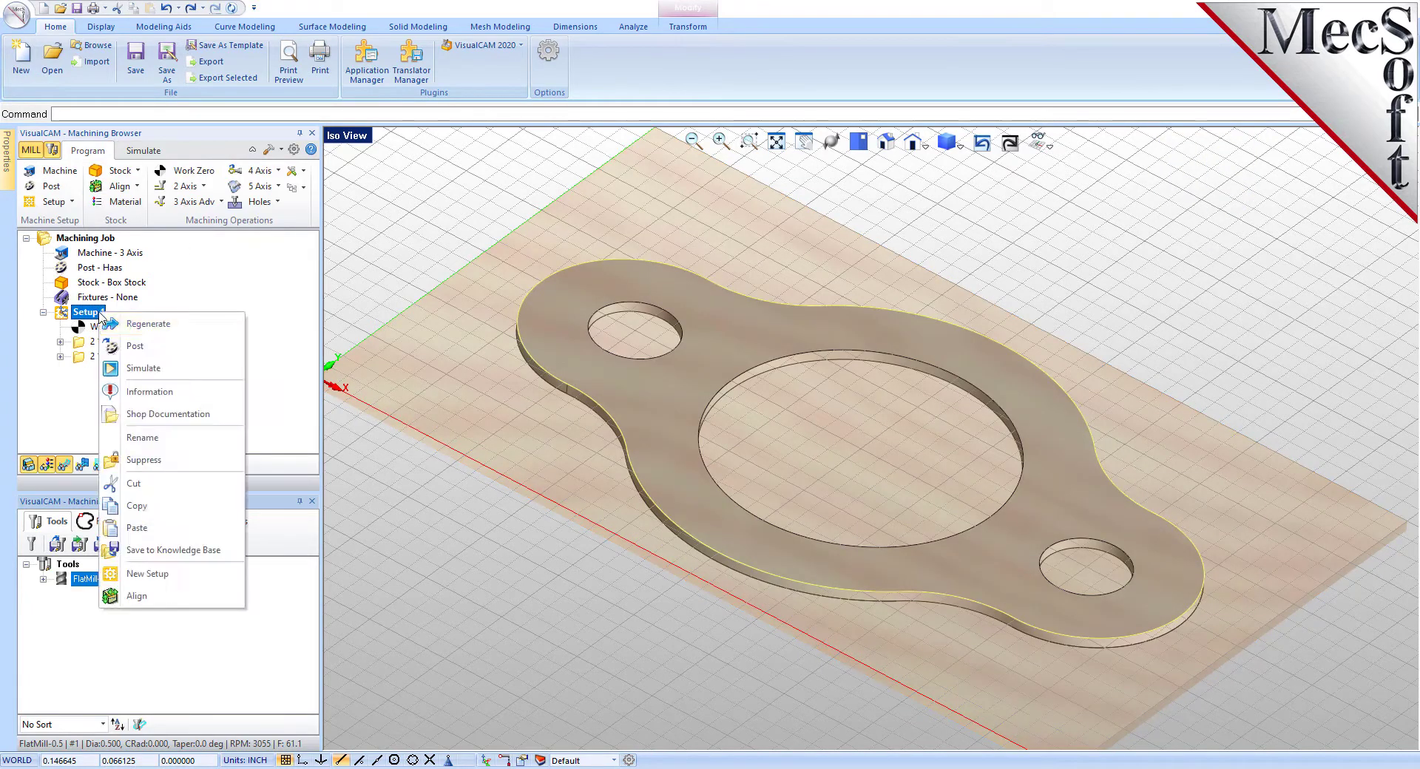
pyautogui.click(195, 350)
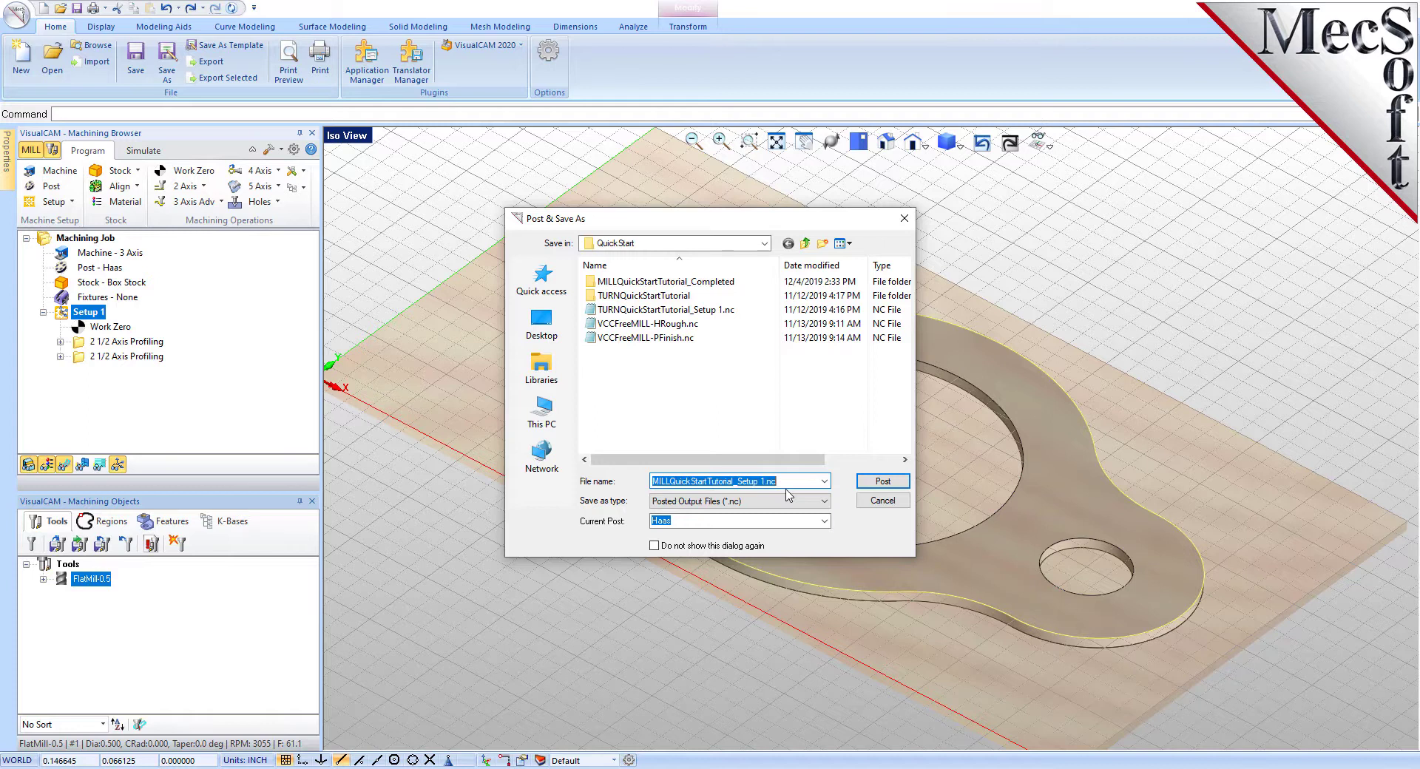
pyautogui.click(885, 488)
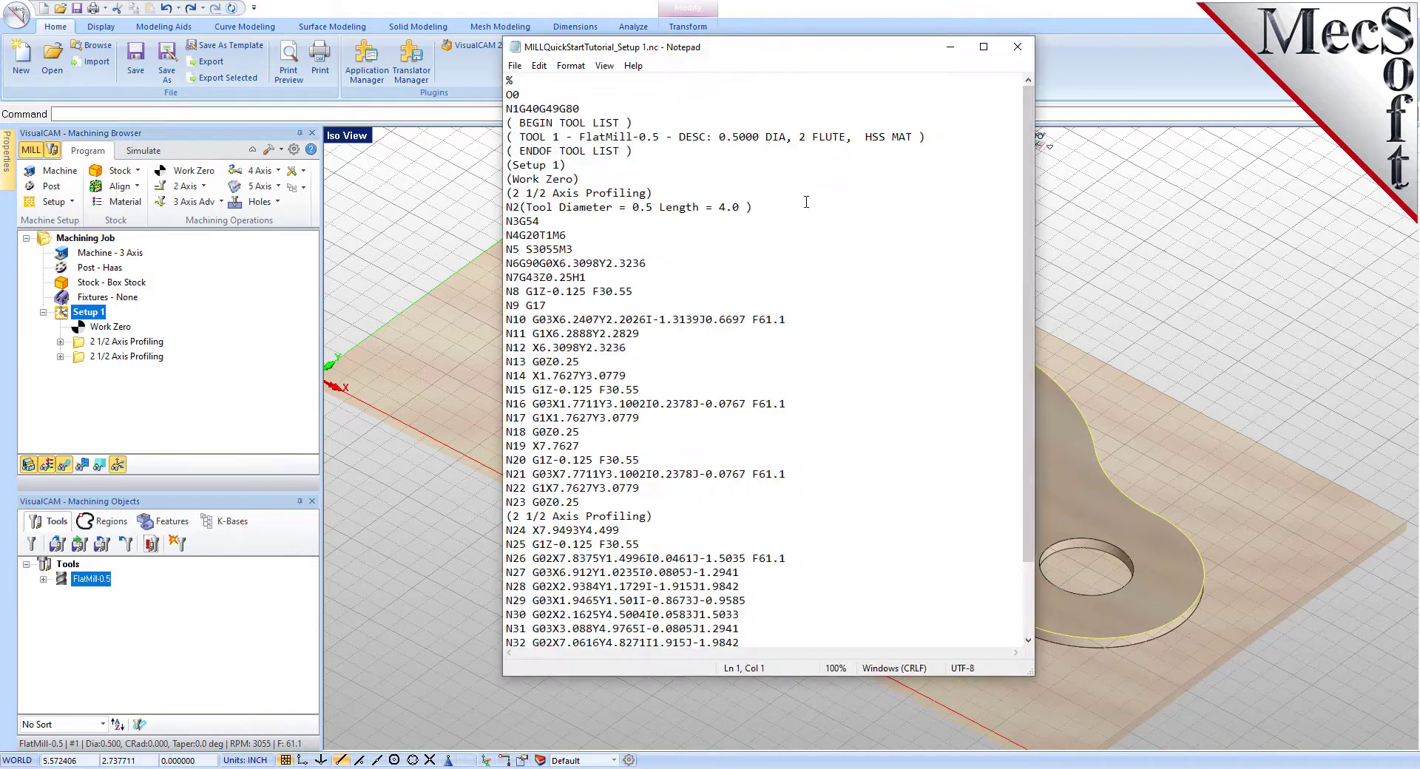
# Review the posted G-code in Notepad, highlight the TOOL 1 line in the tool list, and close the file.
pyautogui.moveTo(733, 59); pyautogui.dragTo(941, 70)
pyautogui.moveTo(1232, 172); pyautogui.dragTo(1232, 125)
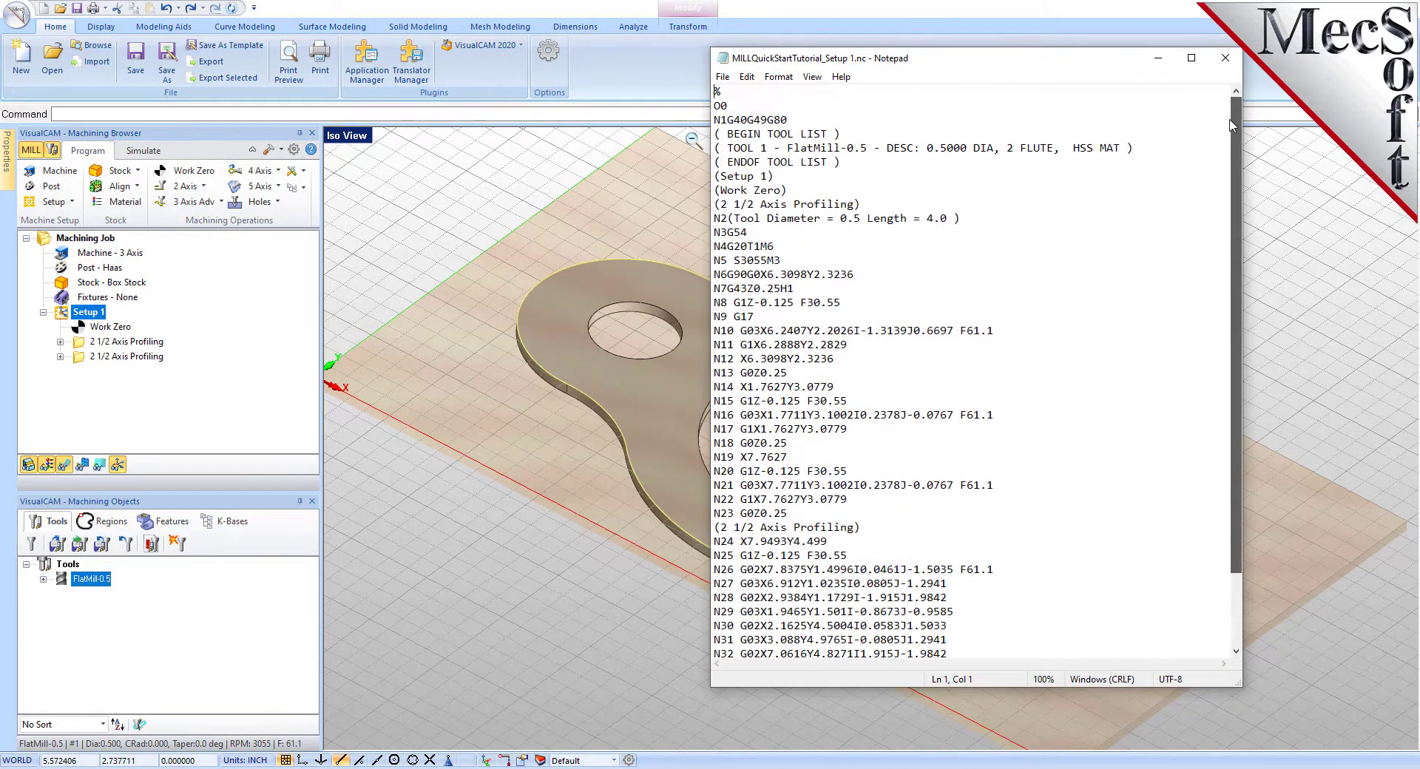
pyautogui.keyDown('shift'); pyautogui.click(709, 157); pyautogui.keyUp('shift')
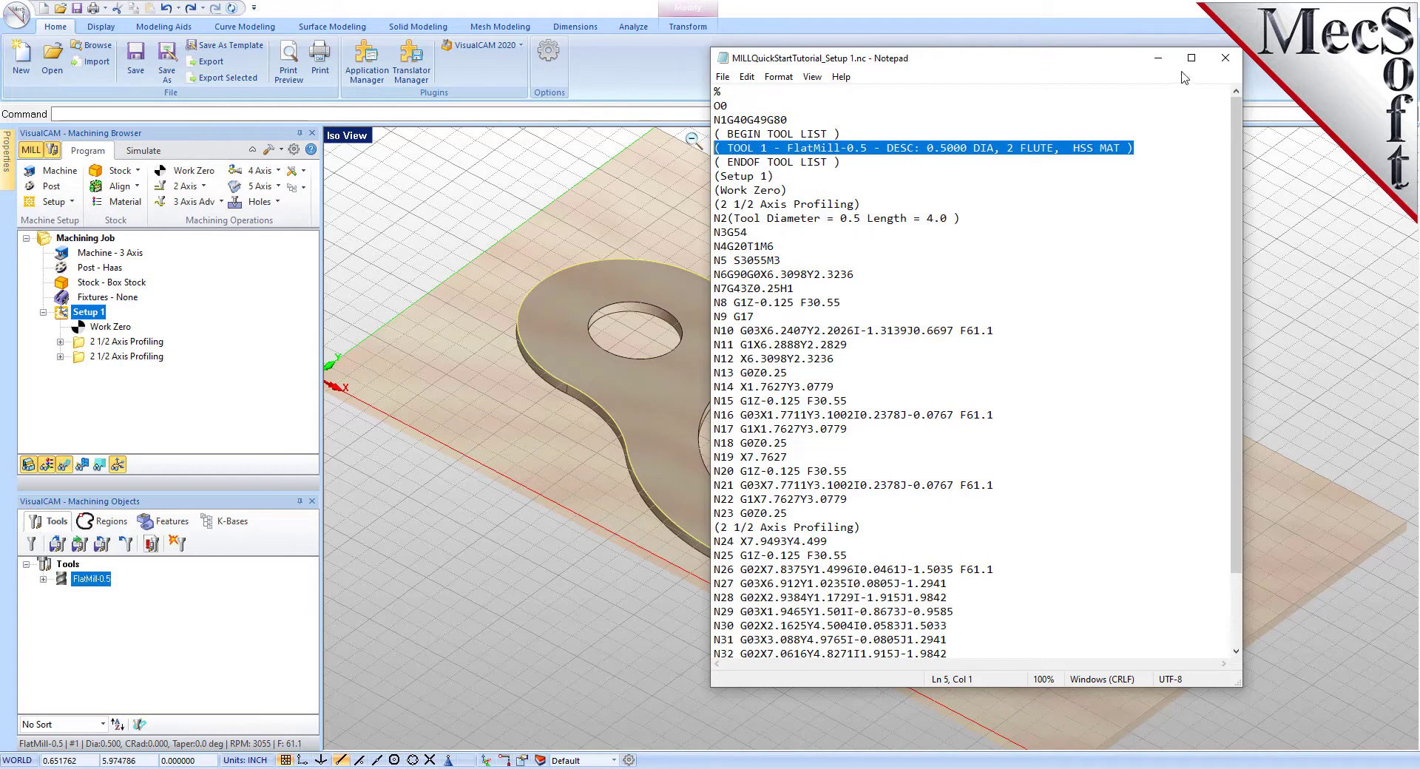
pyautogui.click(1225, 57)
pyautogui.click(875, 388)
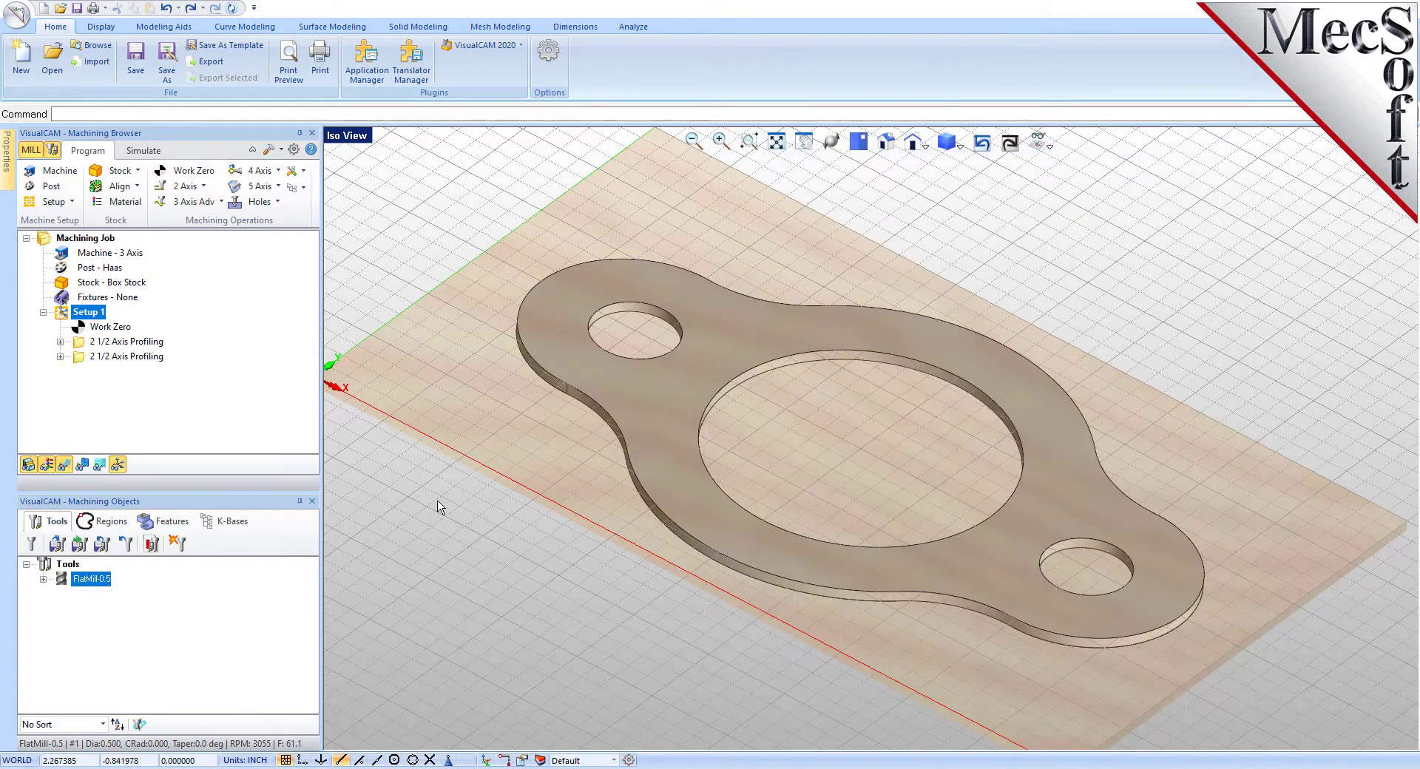
# Review the machining operations information for Setup 1, including feeds and machine times, and close it.
pyautogui.scroll(-2, 773, 422)
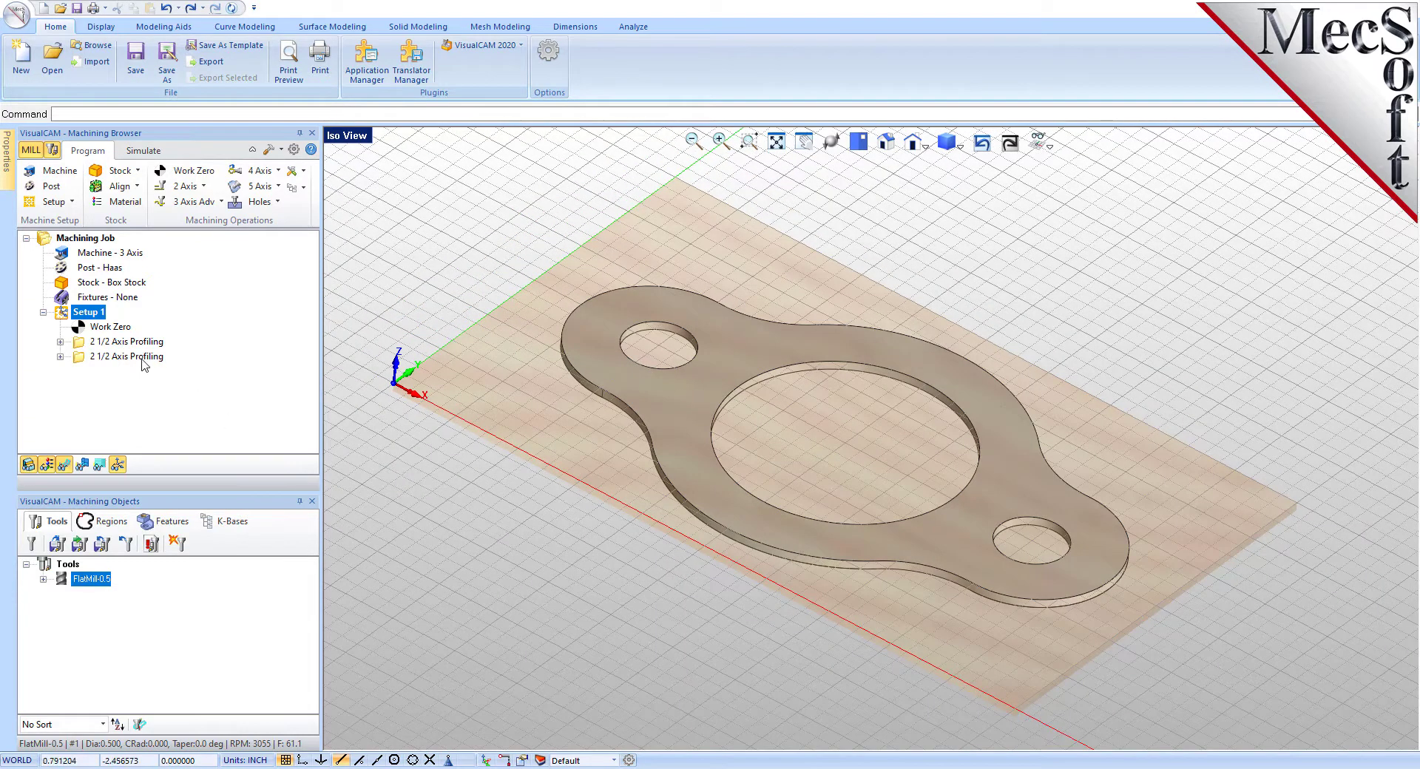
pyautogui.rightClick(96, 319)
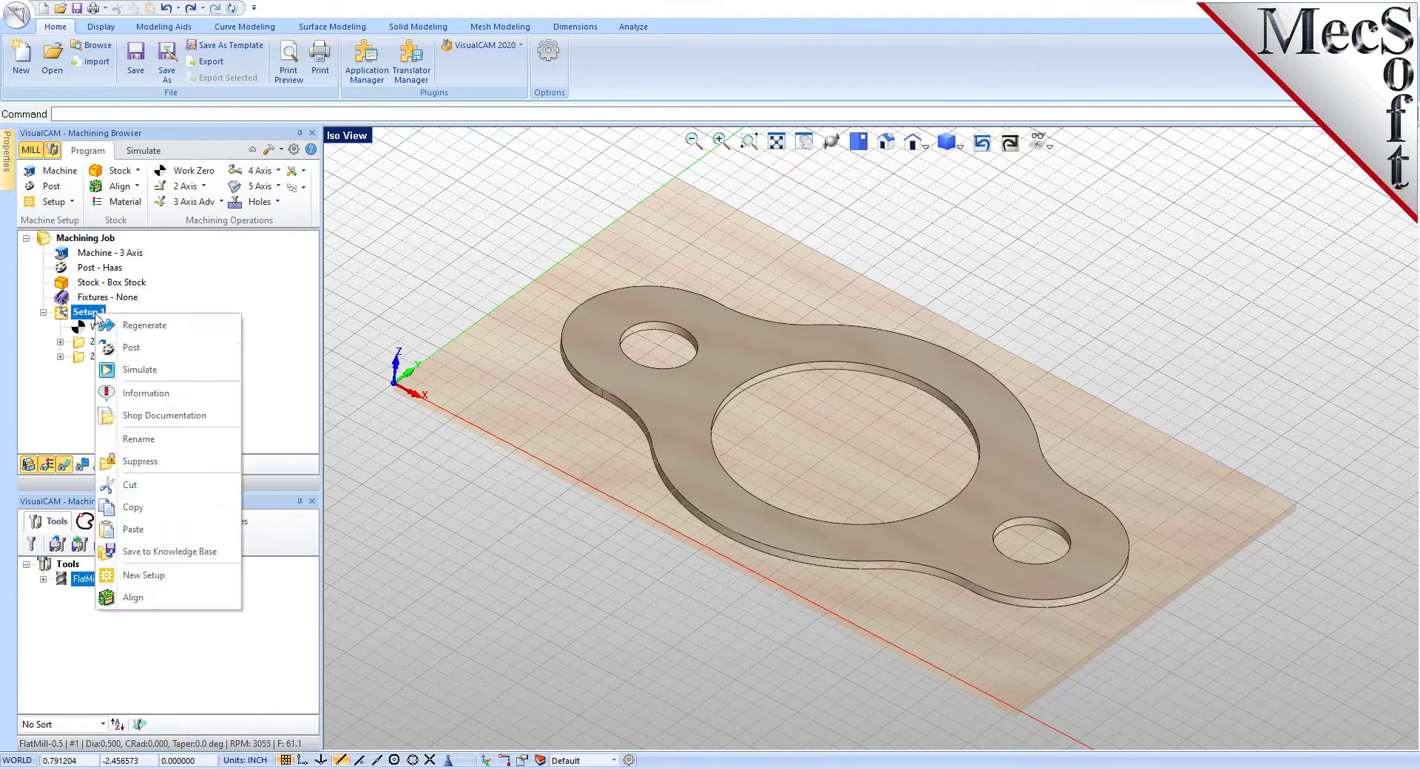
pyautogui.click(222, 405)
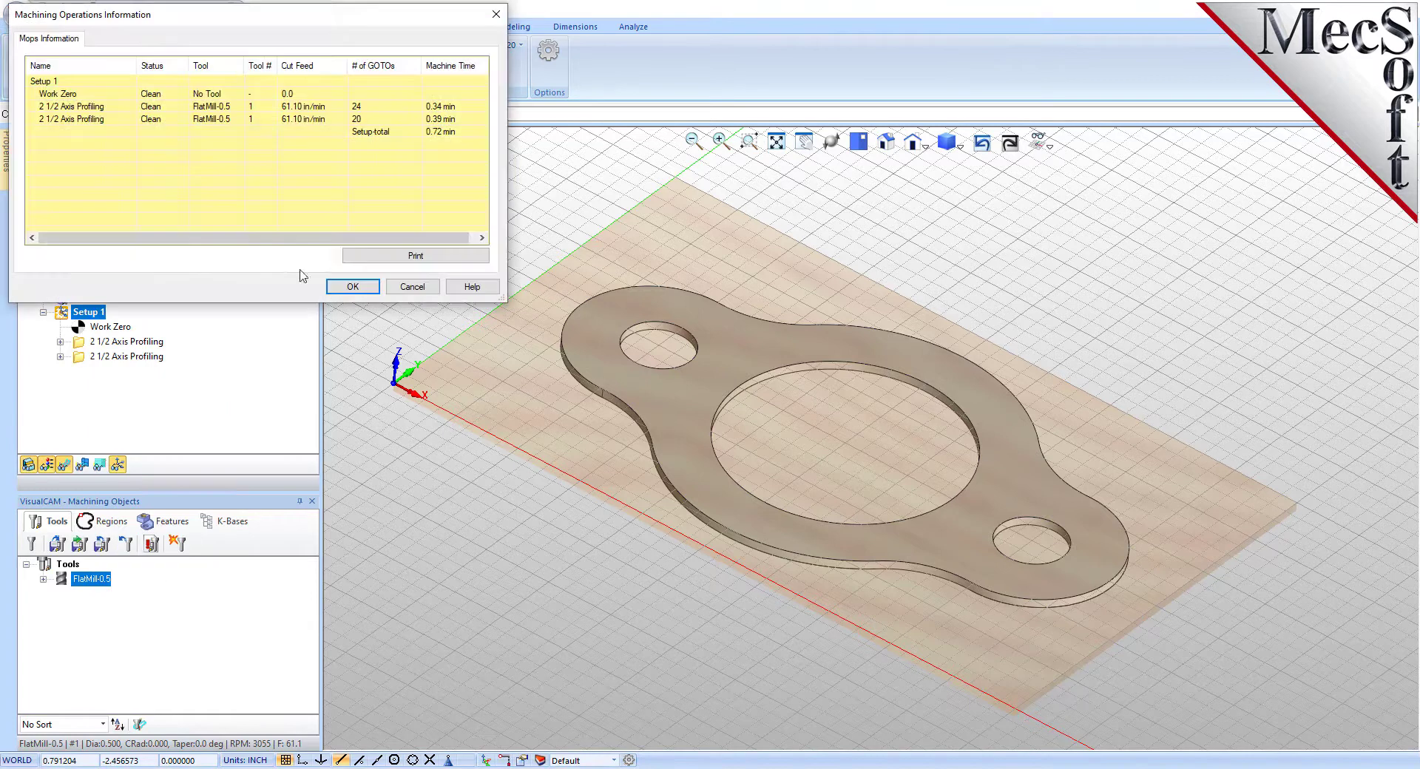
pyautogui.moveTo(264, 32); pyautogui.dragTo(494, 216)
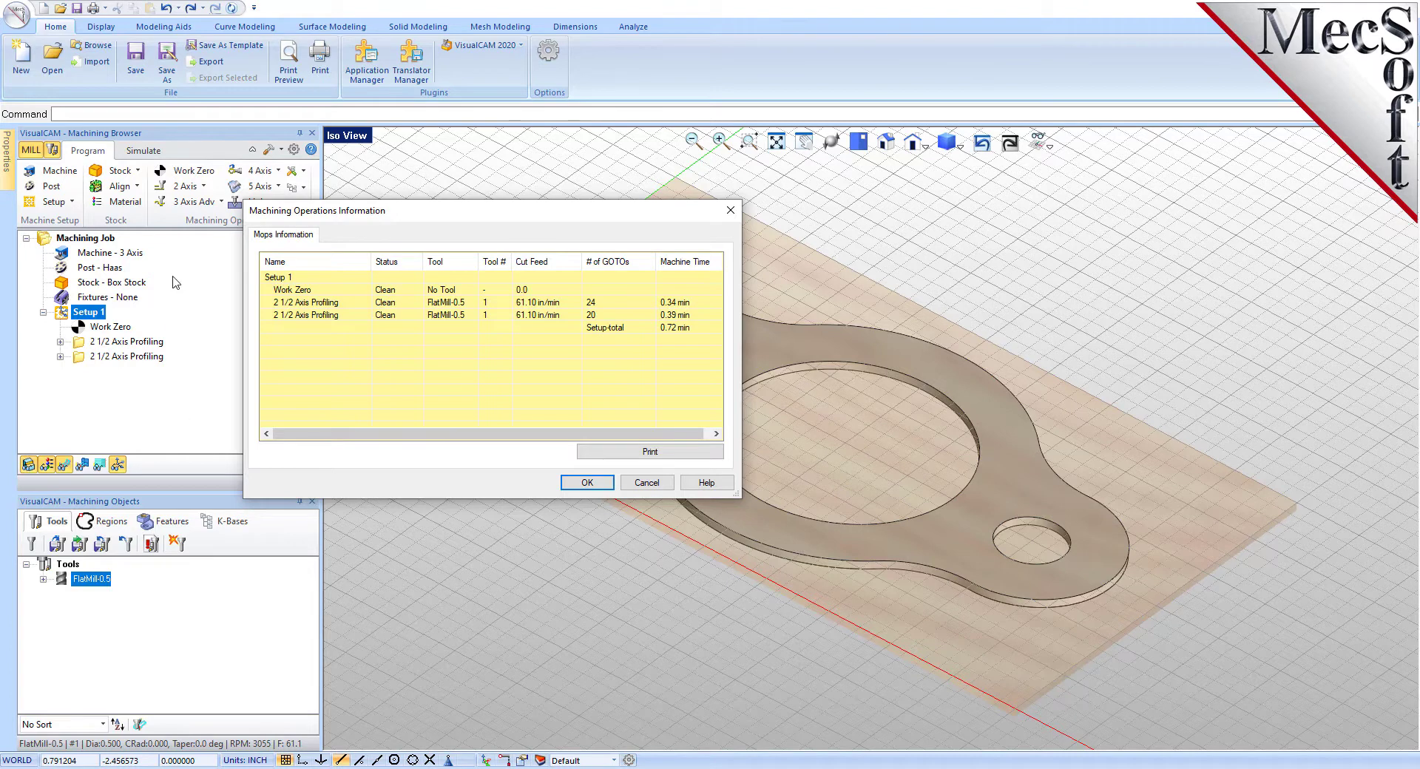
pyautogui.click(587, 483)
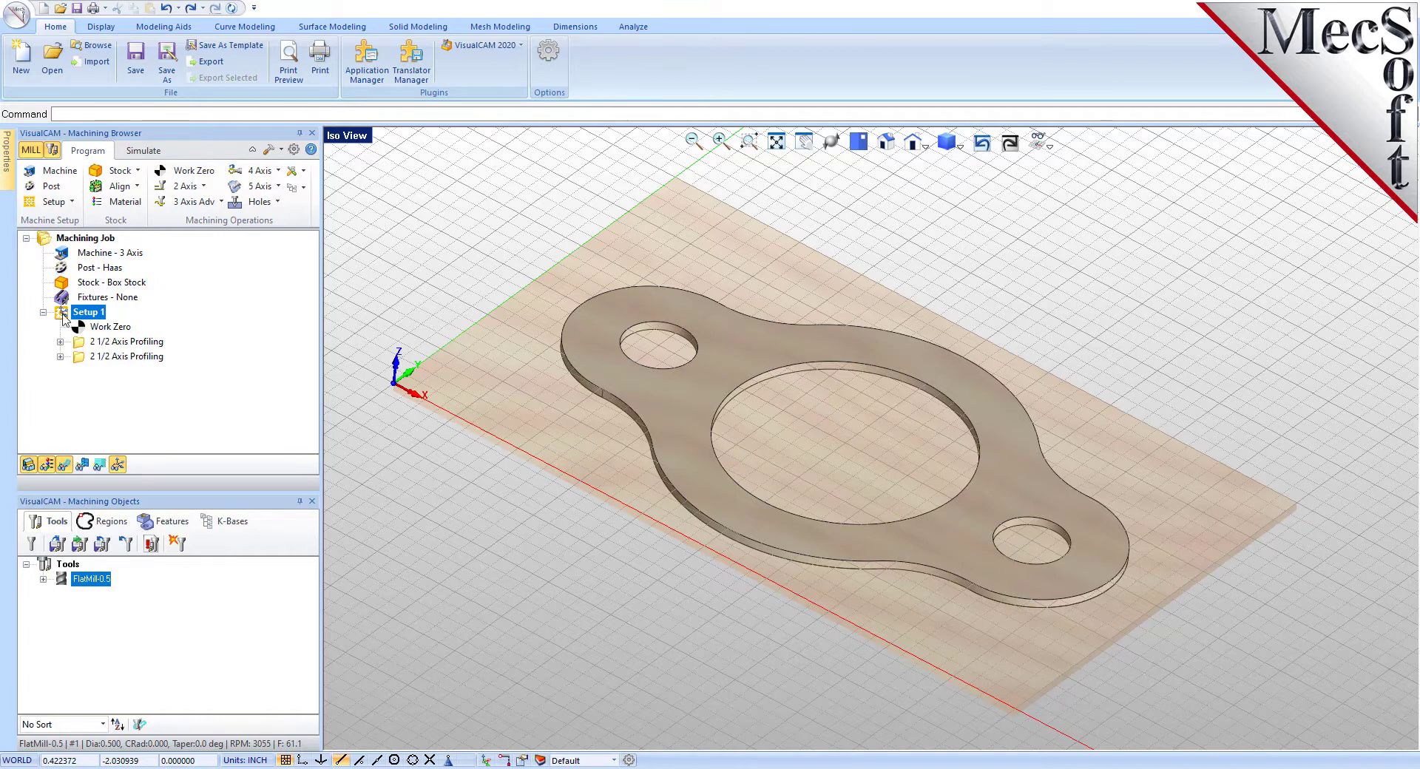
# Create shop documentation for Setup 1 using output template Template1, saved as MILLQuickStartTutorial.htm.
pyautogui.rightClick(100, 315)
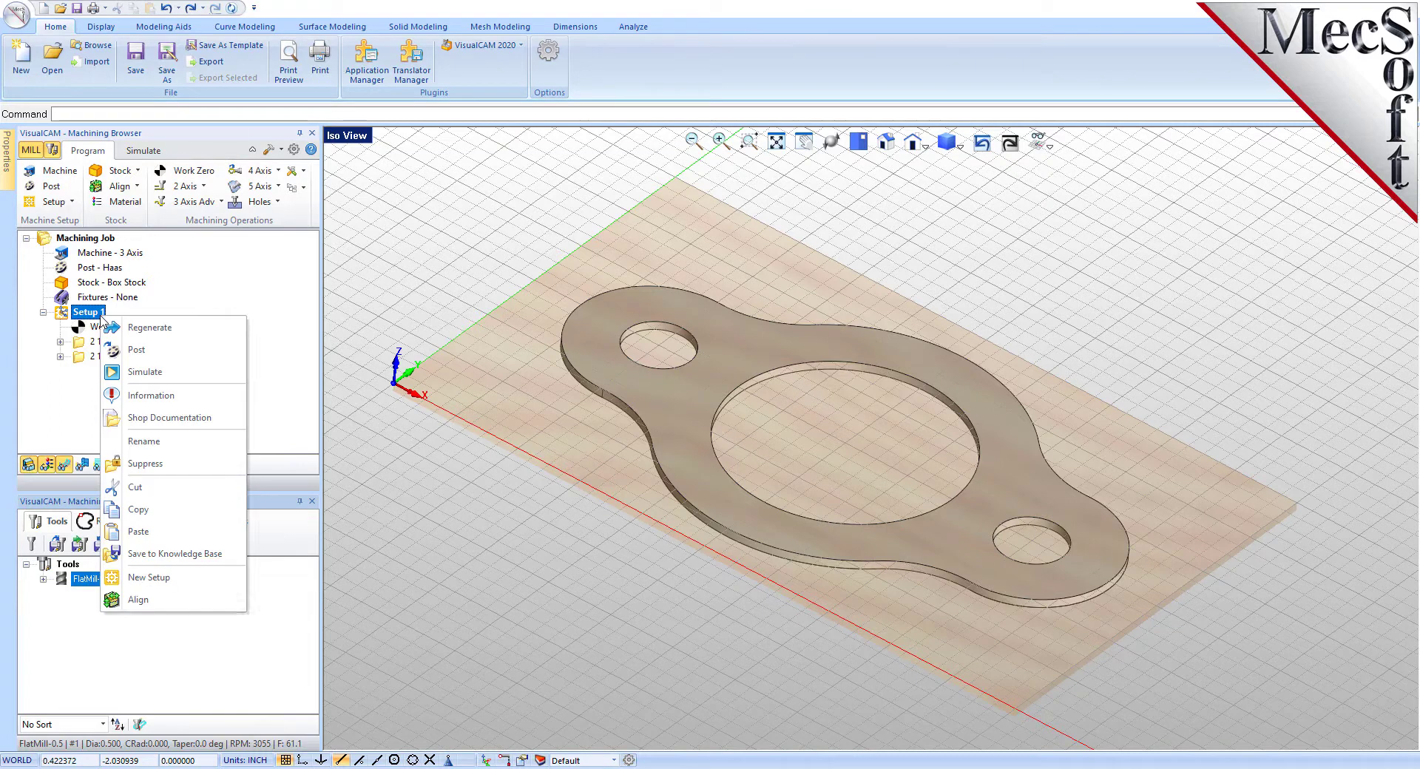
pyautogui.click(230, 421)
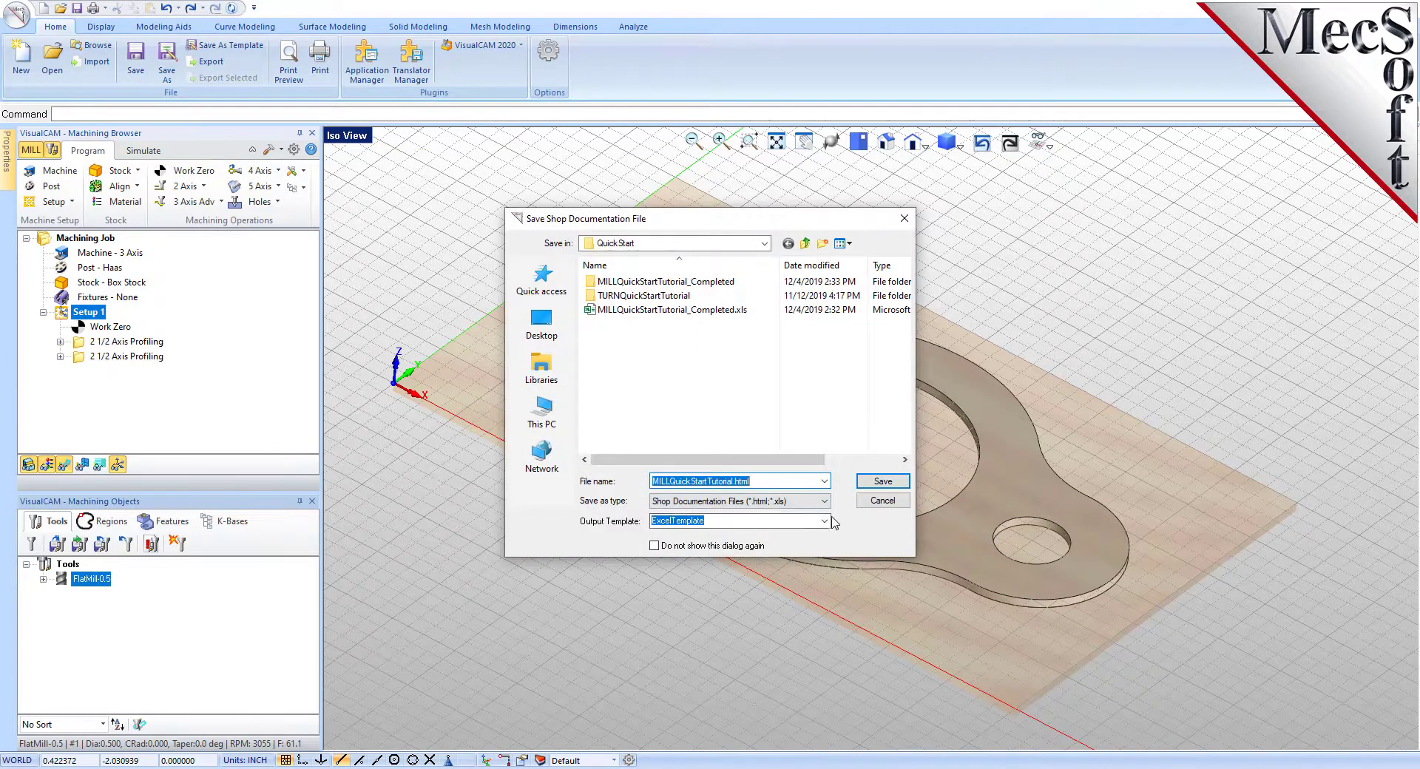
pyautogui.click(798, 522)
pyautogui.click(706, 540)
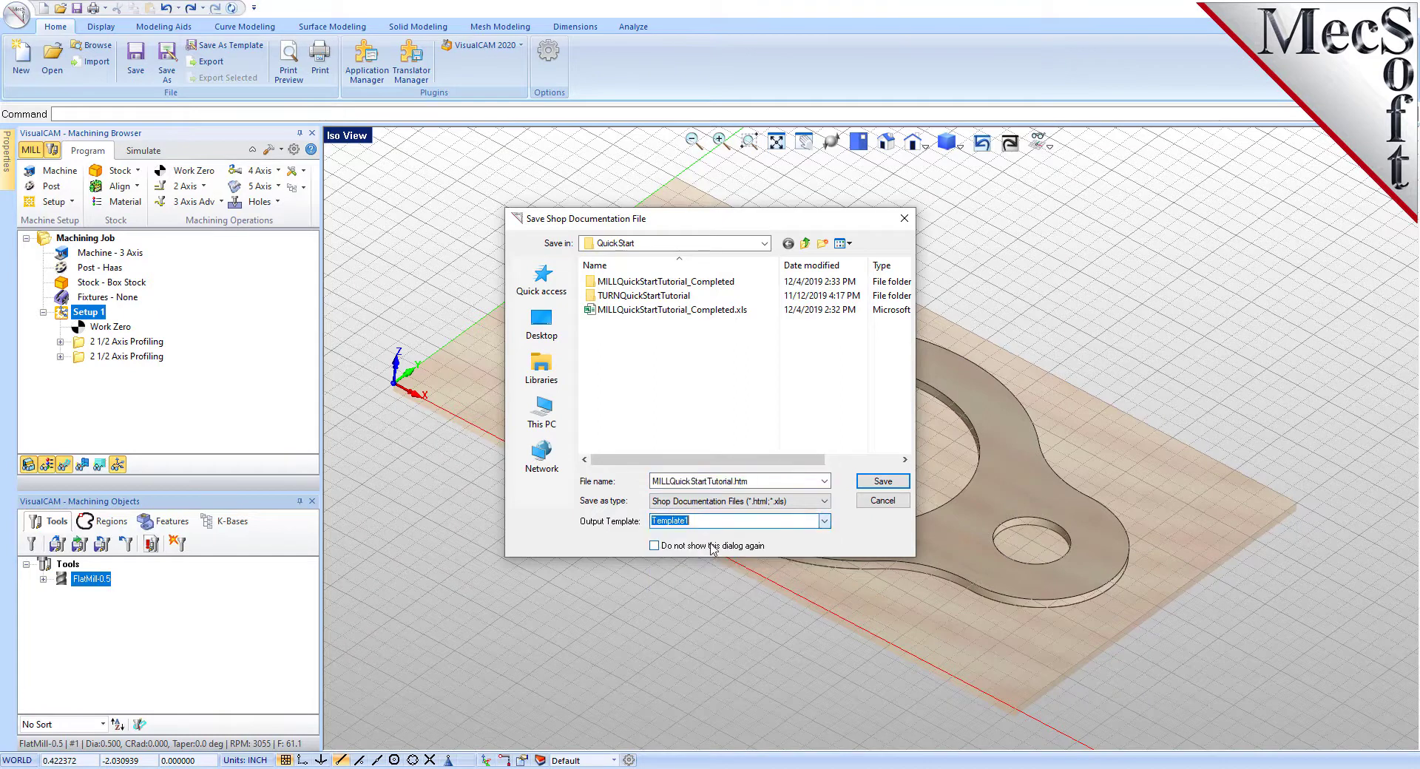
pyautogui.click(882, 482)
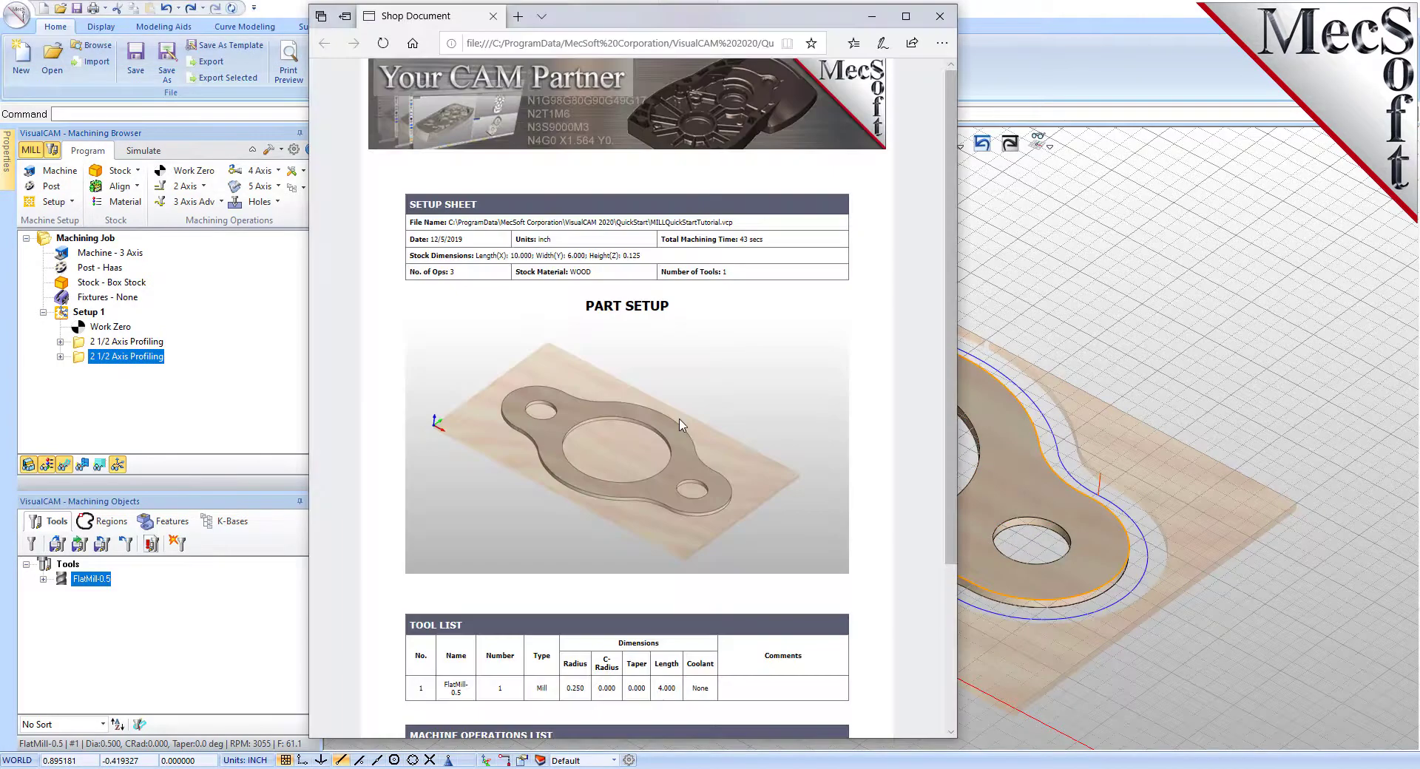
# Examine the shop document's setup sheet, part setup image, tool list and machine operations list.
pyautogui.moveTo(952, 177); pyautogui.dragTo(912, 159)
pyautogui.moveTo(647, 257); pyautogui.dragTo(410, 257)
pyautogui.scroll(-3, 647, 311)
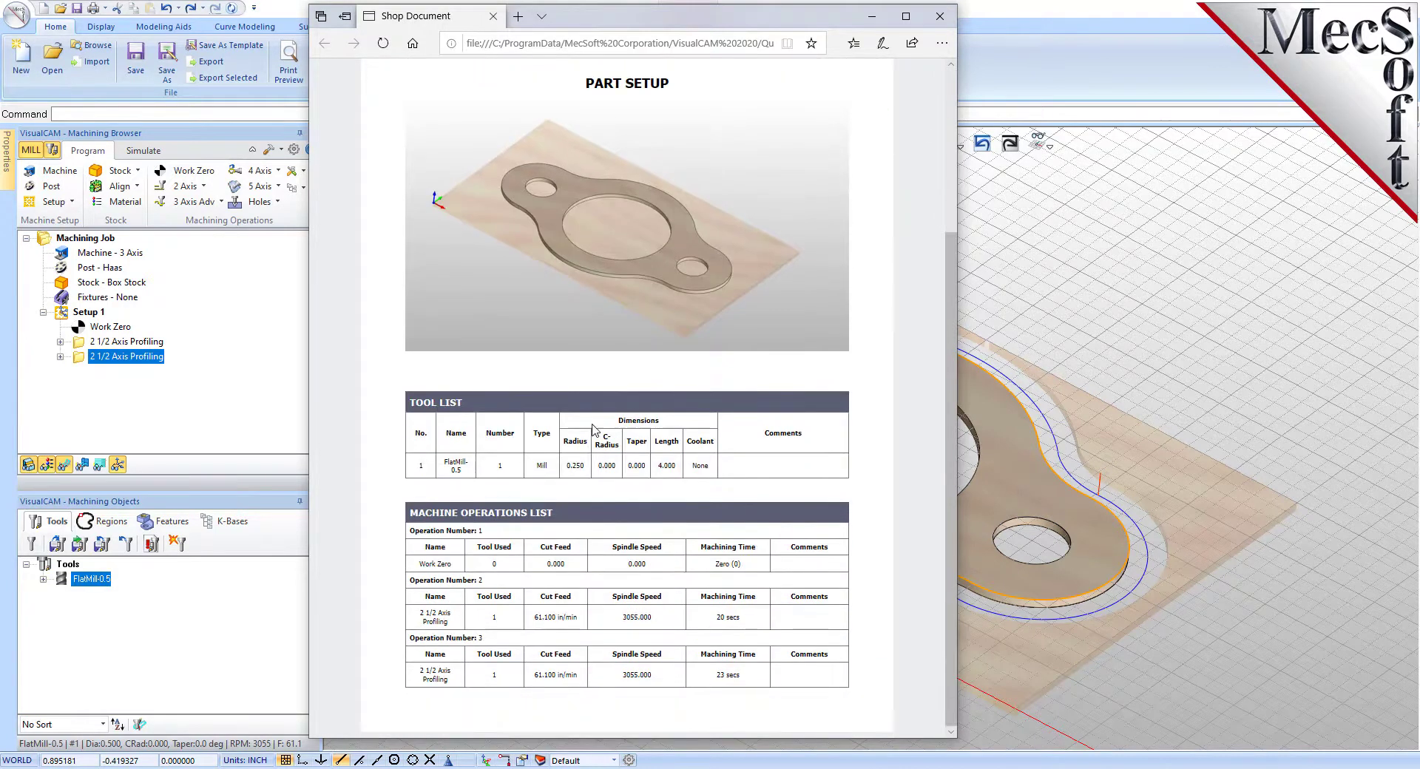